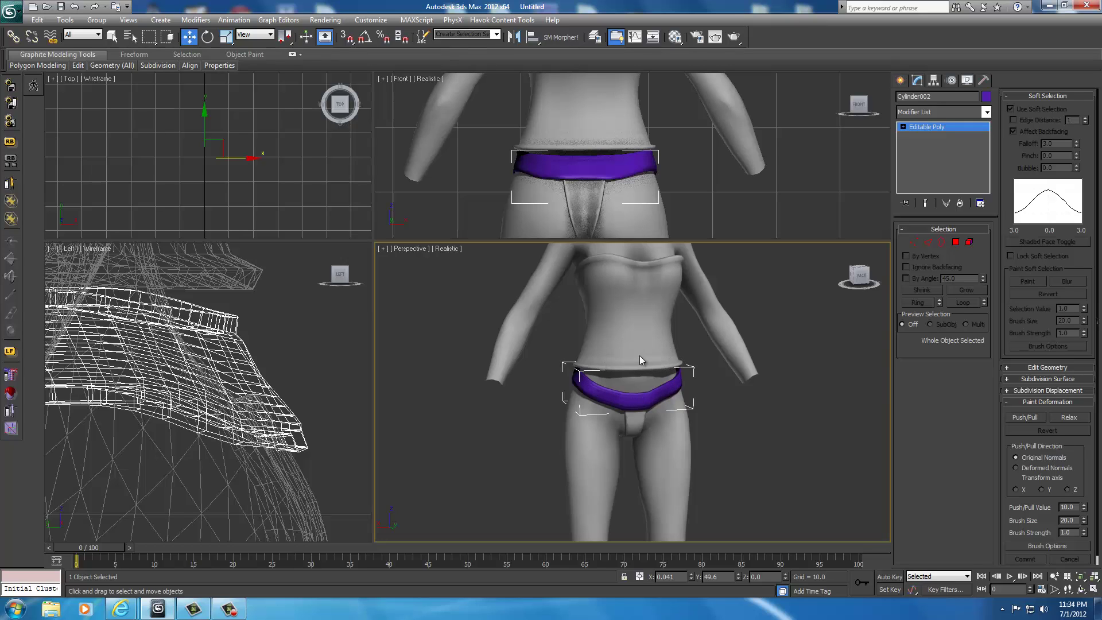
Step: Convert the purple belt around the hips to an editable mesh
middle_click_drag(726, 417, 688, 411)
scroll(689, 412, "up", 3)
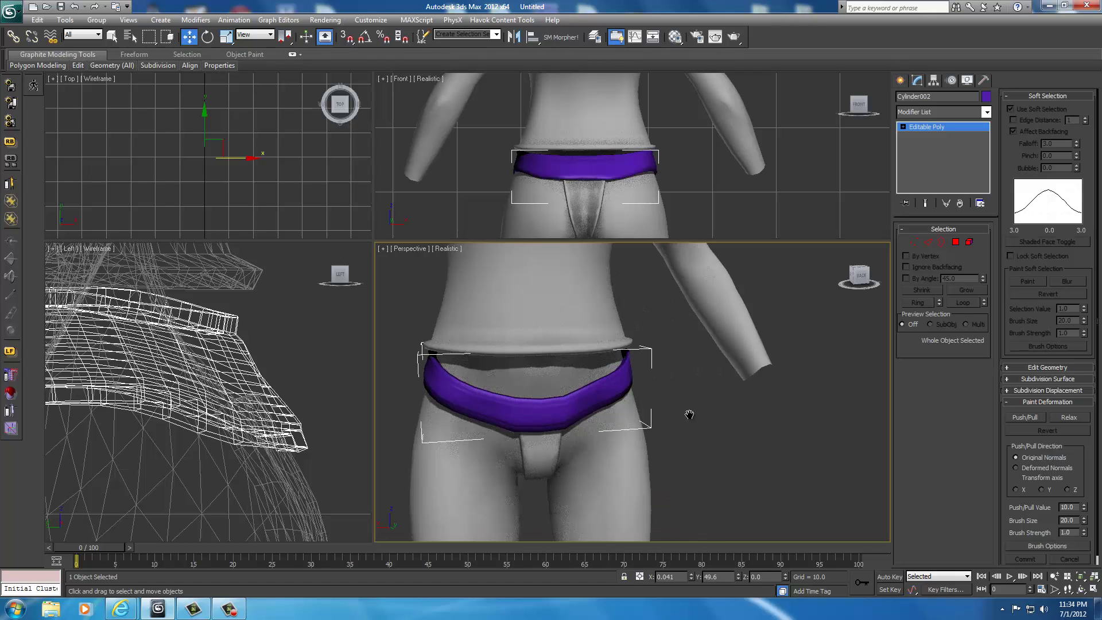
middle_click_drag(677, 450, 727, 455)
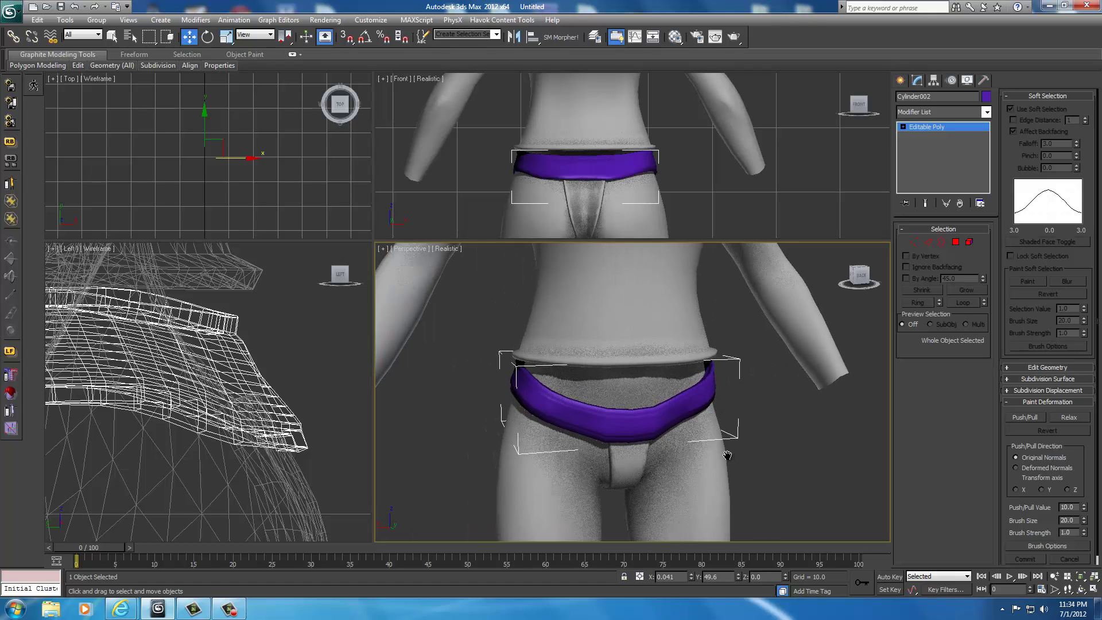
scroll(727, 455, "up", 5)
key("z")
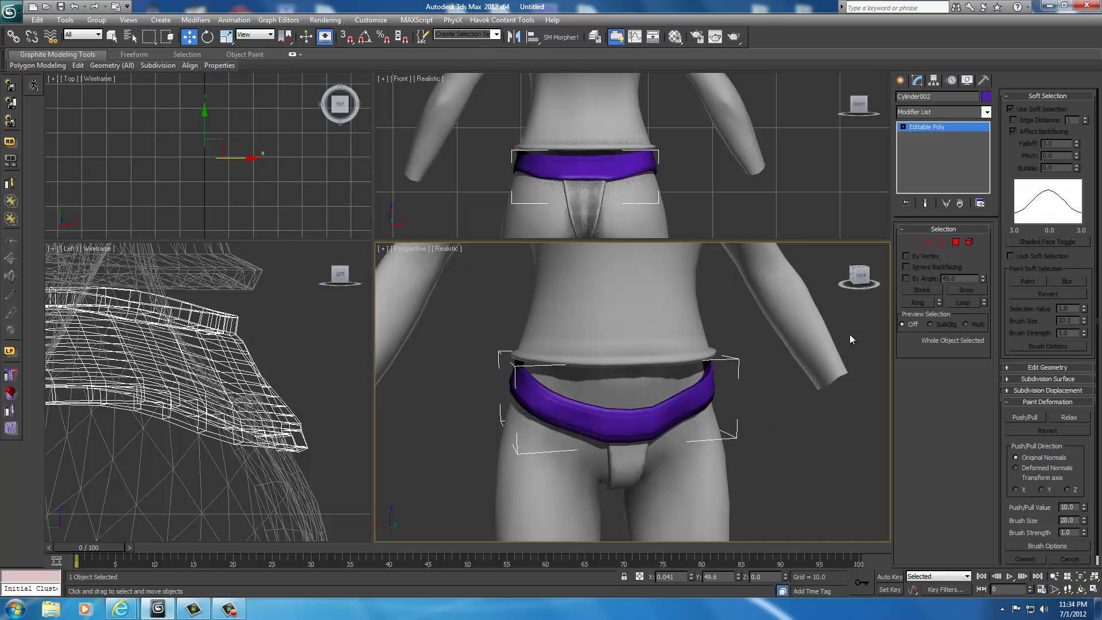
left_click(857, 279)
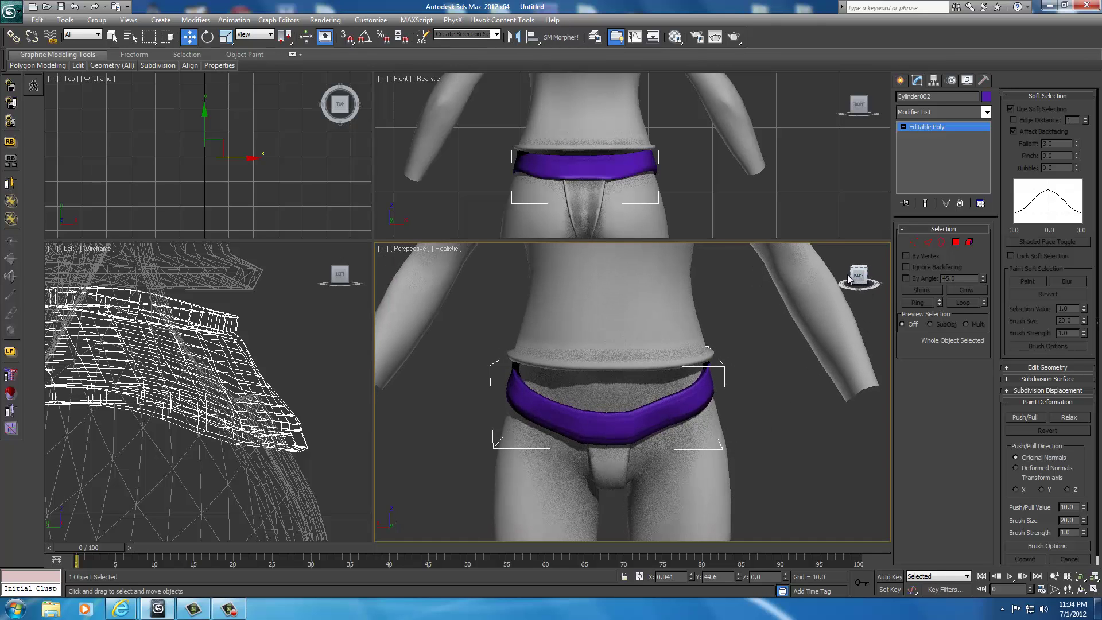
middle_click_drag(524, 273, 620, 477, "alt")
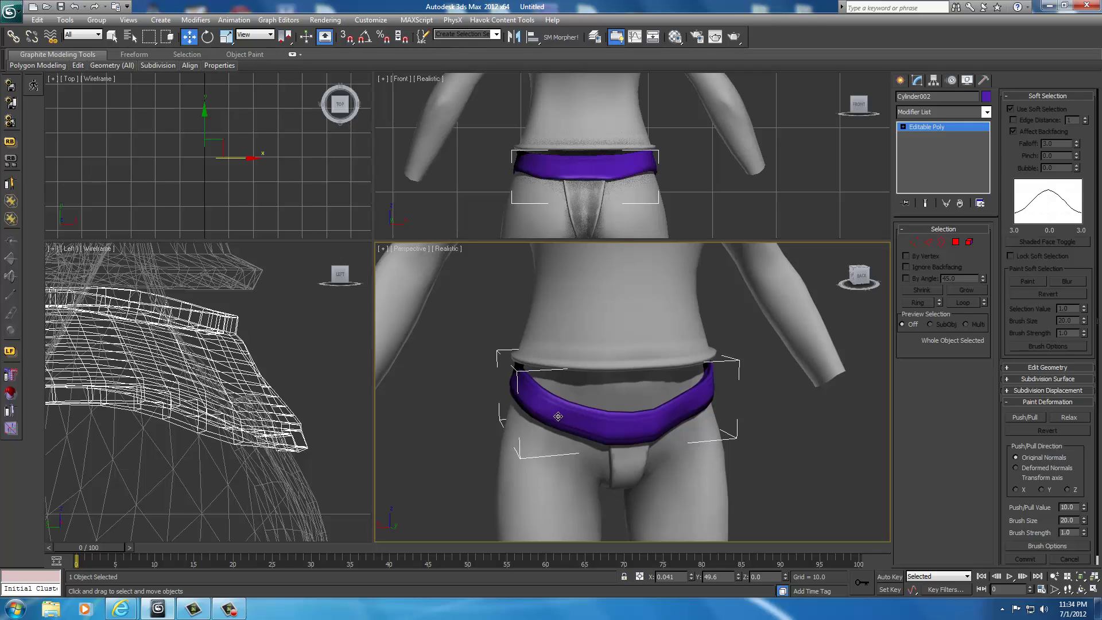
right_click(602, 427)
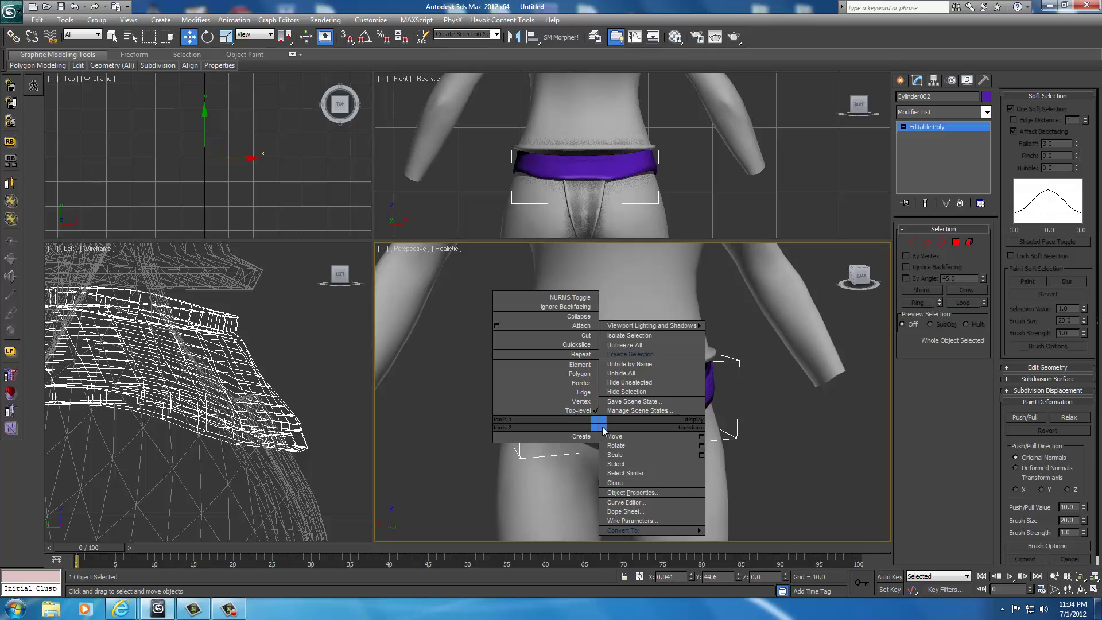
mouse_move(648, 529)
left_click(746, 530)
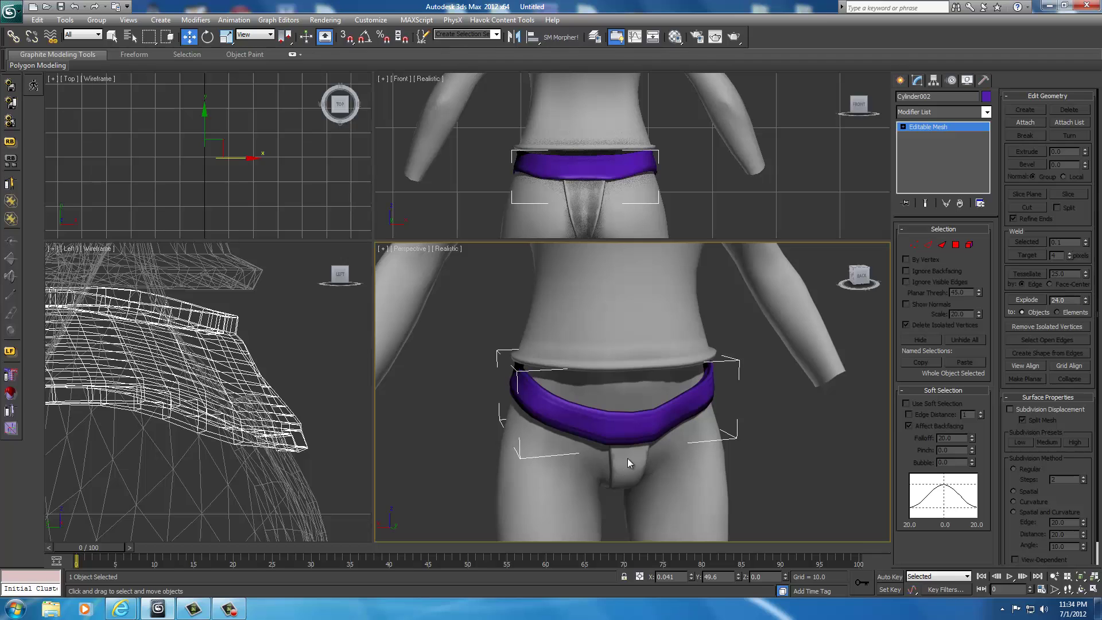
Step: Unfreeze all objects in the scene and unhide everything, including the skeleton bones
scroll(586, 432, "down", 3)
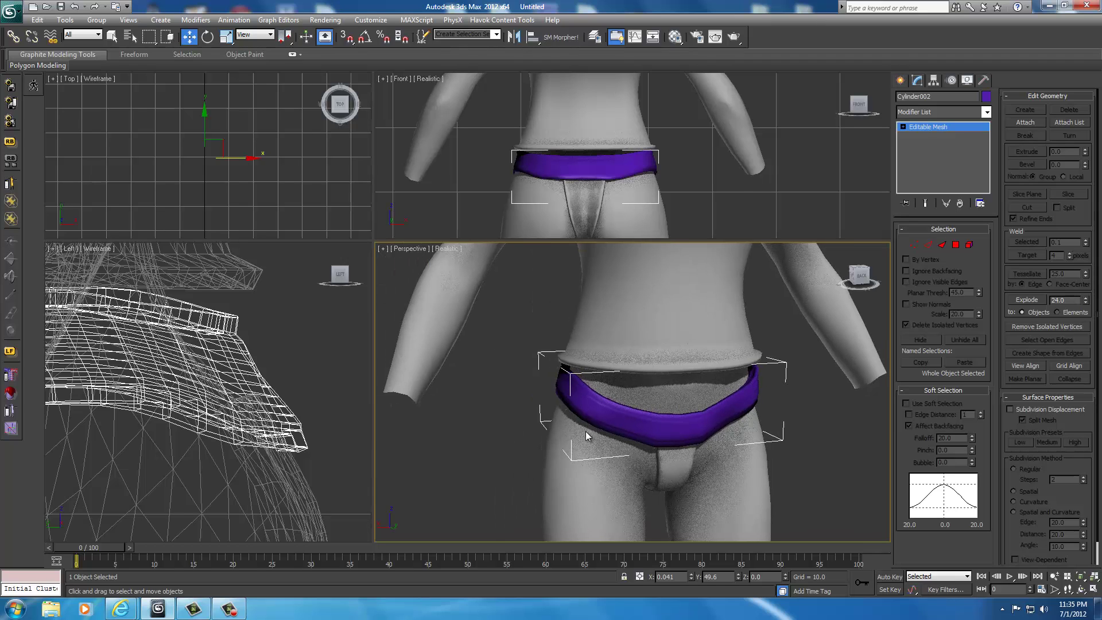
middle_click_drag(660, 423, 618, 424)
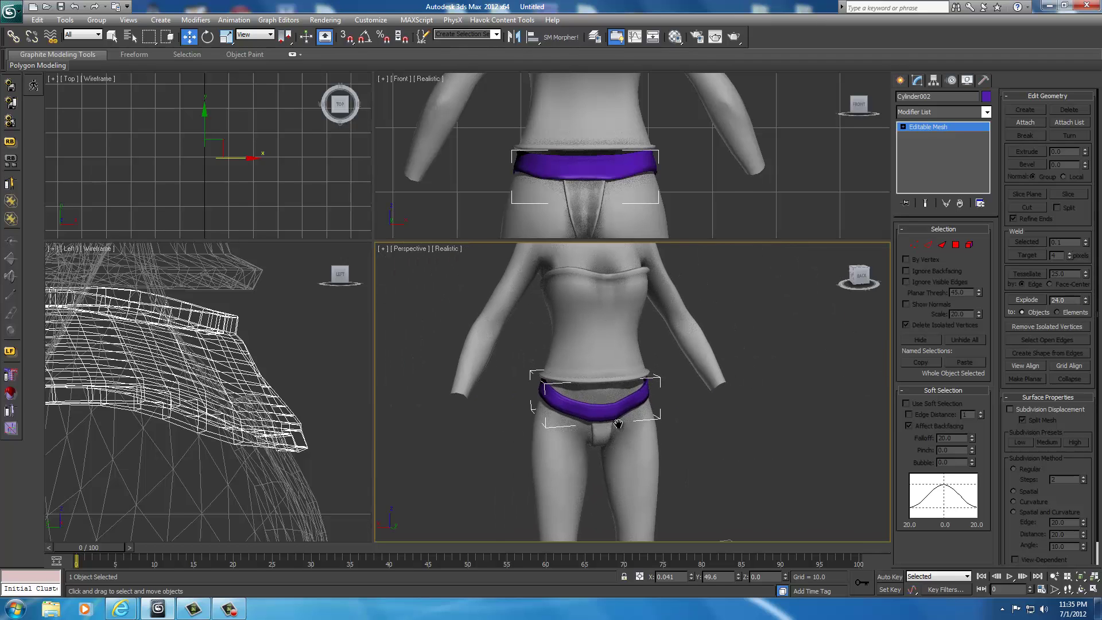
right_click(710, 414)
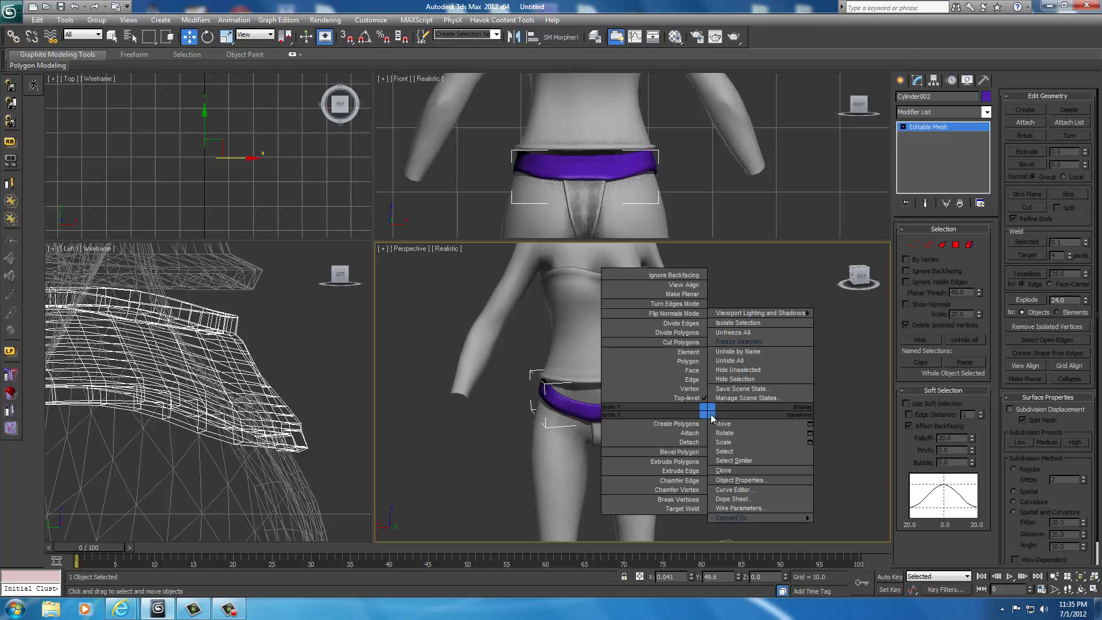
left_click(738, 335)
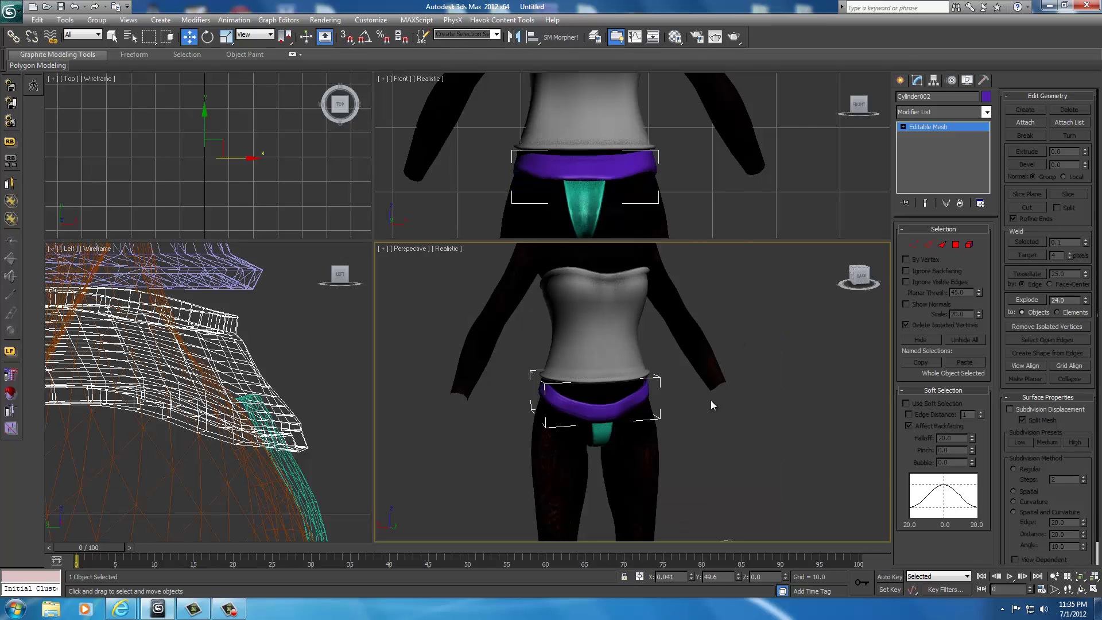
right_click(707, 427)
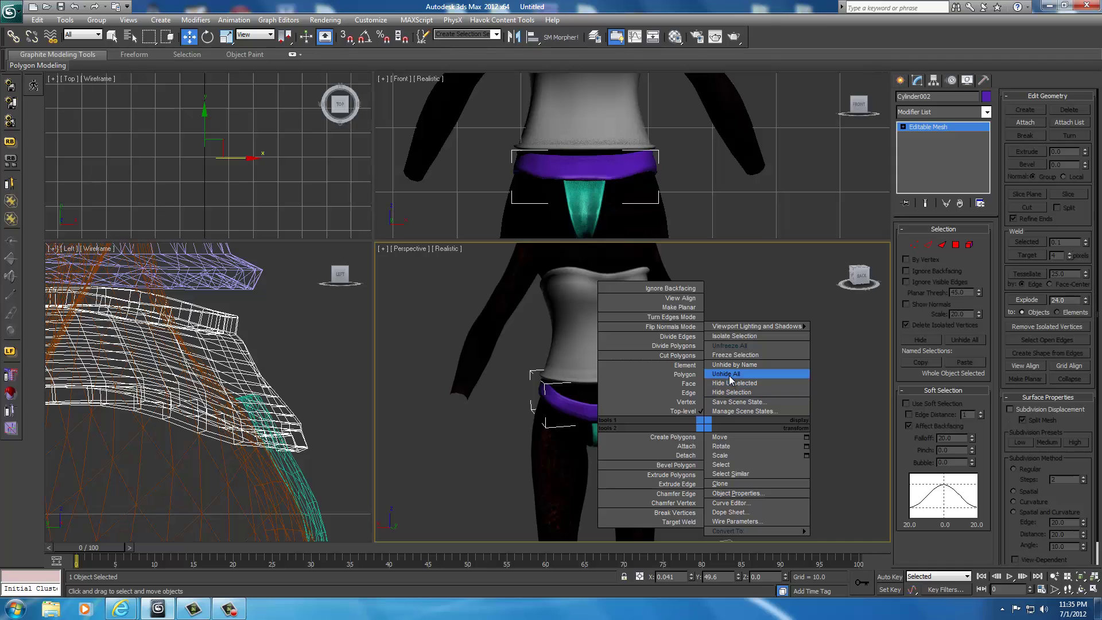
left_click(727, 374)
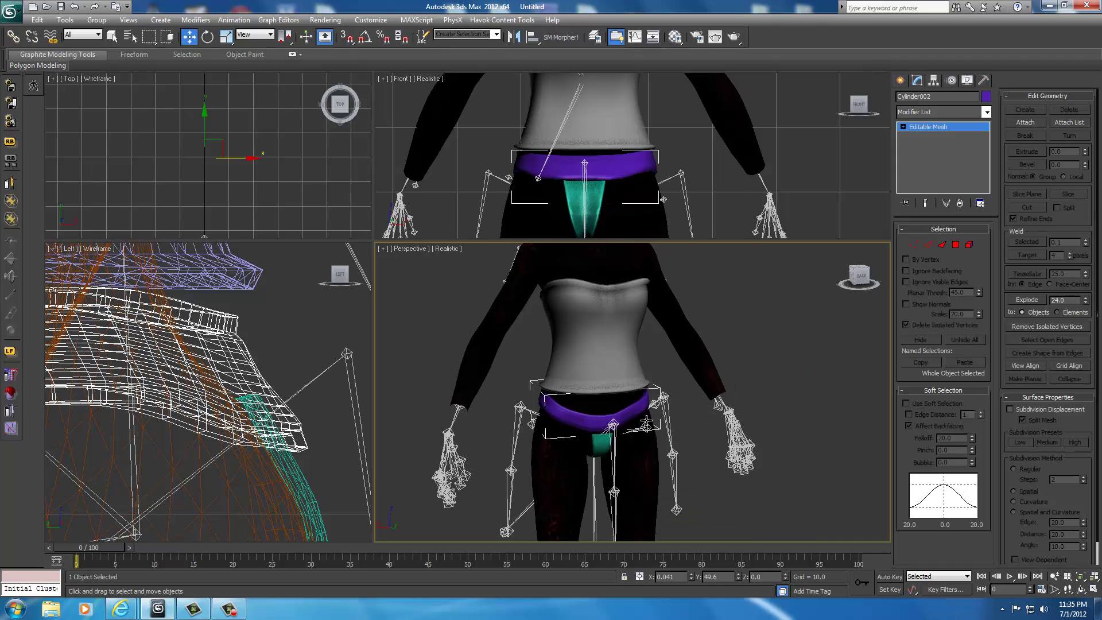
middle_click_drag(665, 391, 667, 405)
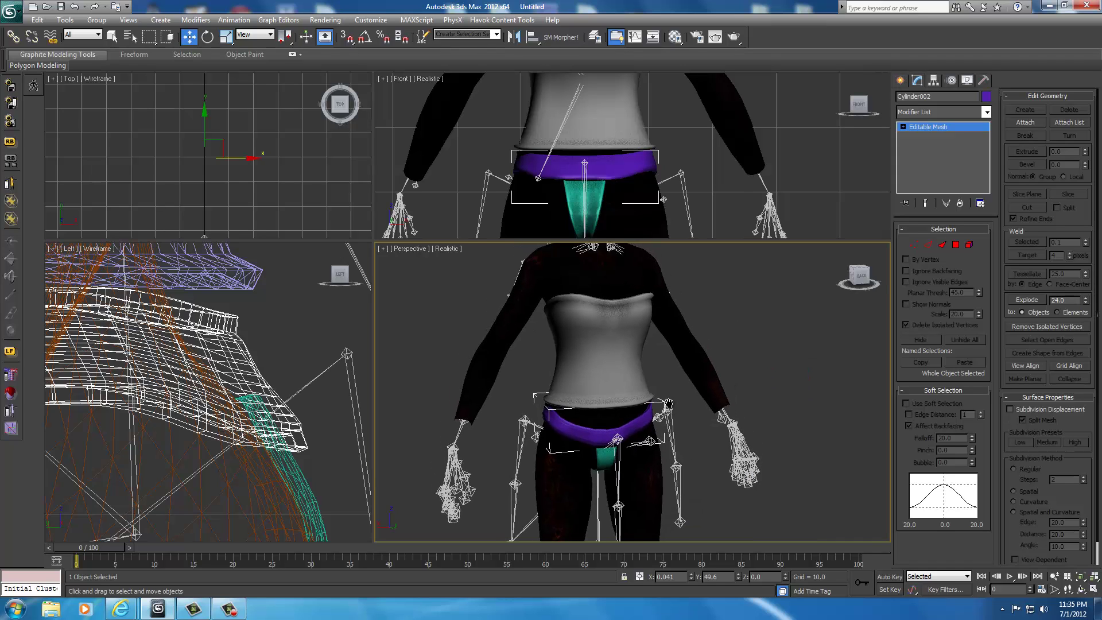
Step: Hide the grey strapless top and the teal loincloth piece
left_click(599, 371)
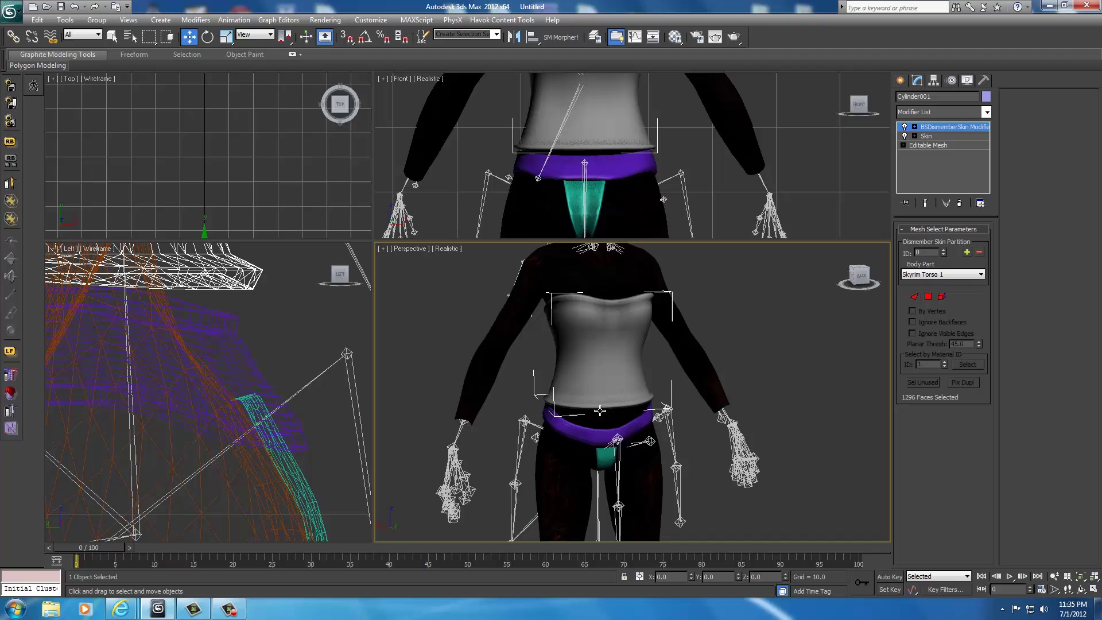
left_click(602, 459, "ctrl")
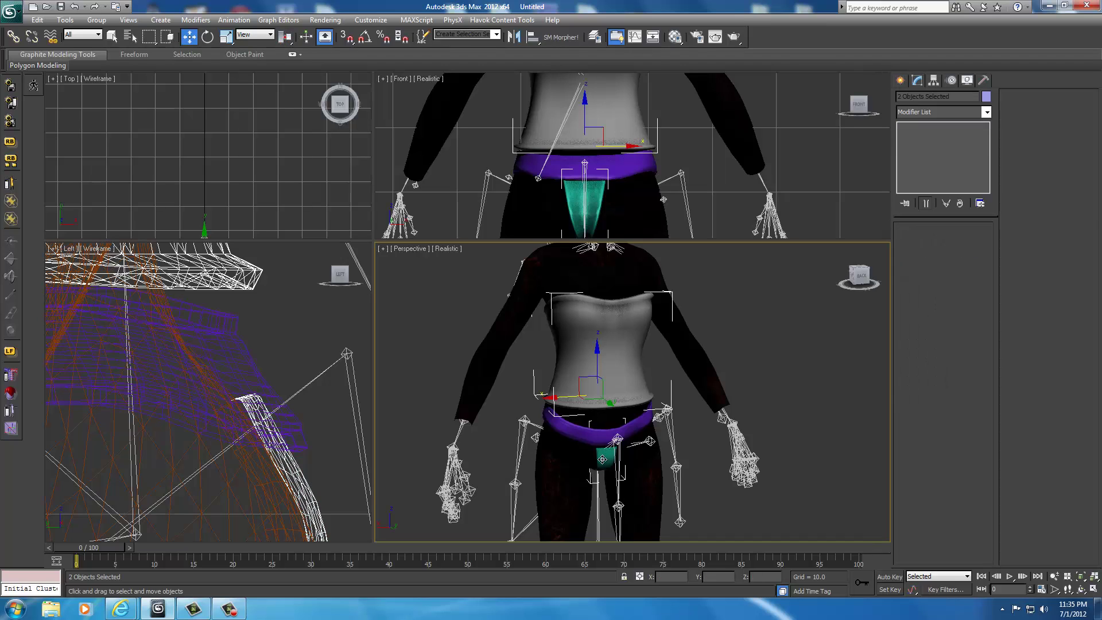
right_click(736, 353)
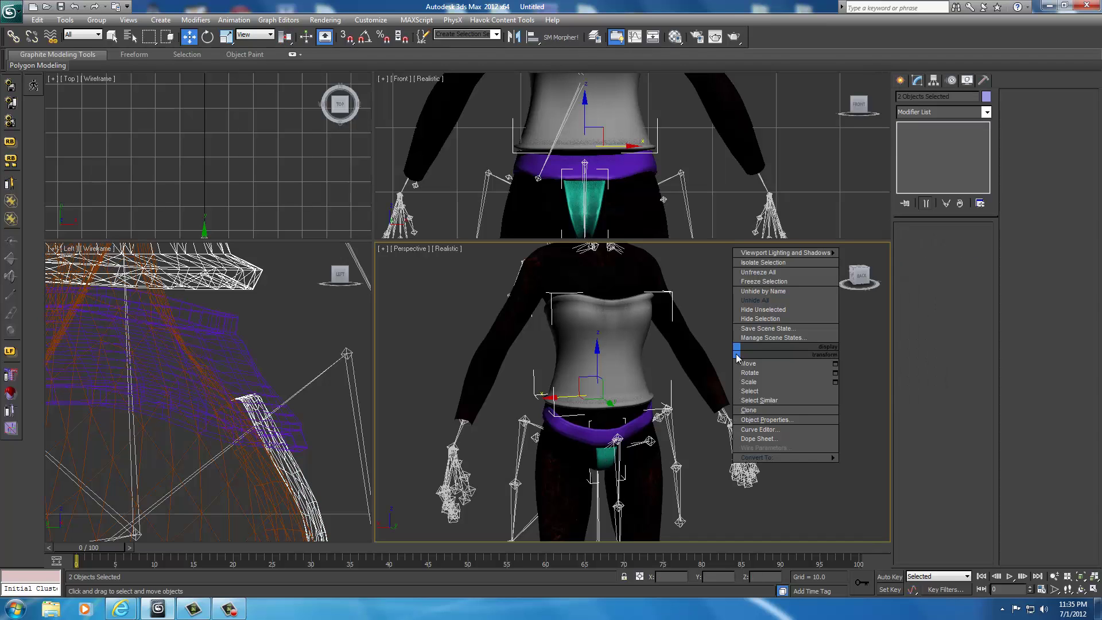
left_click(761, 318)
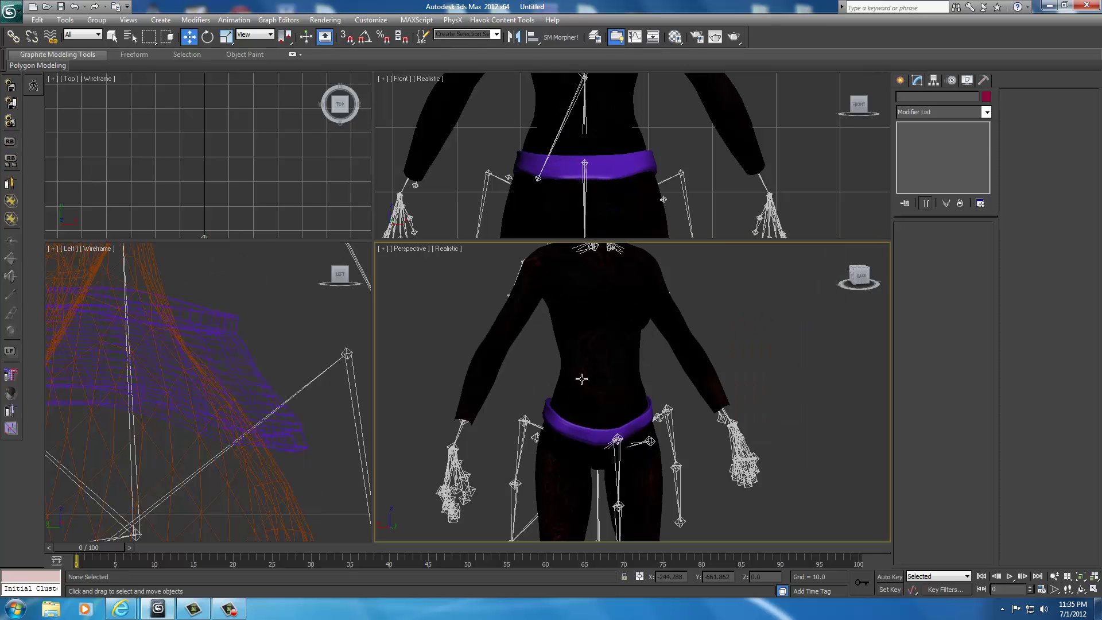
Step: Add a Smooth modifier to the purple belt and assign it to smoothing group 2
left_click(587, 435)
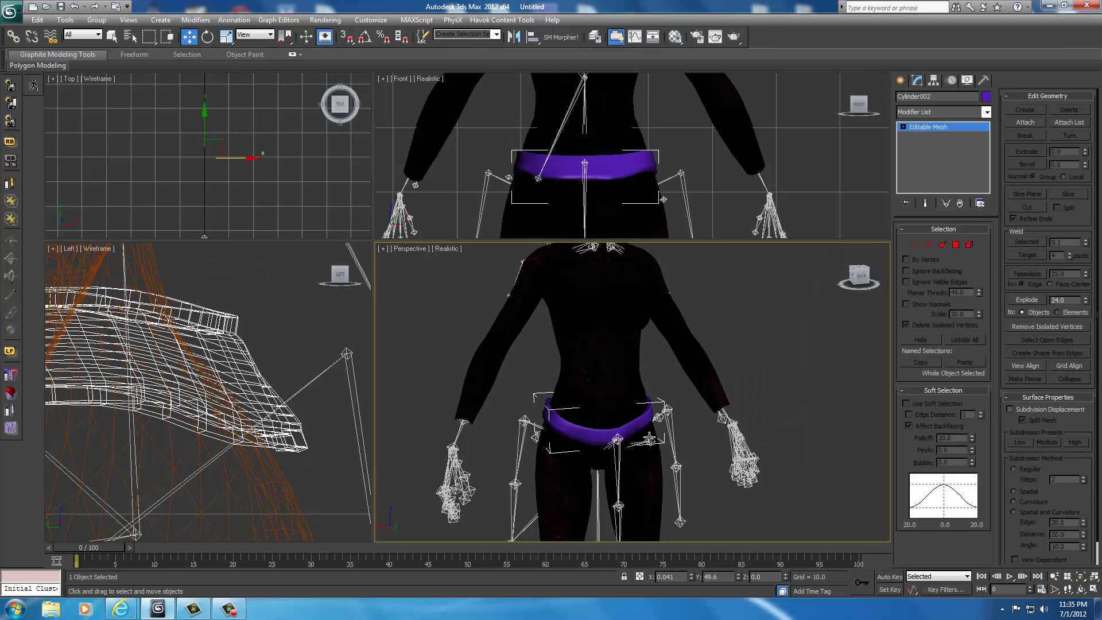
left_click(986, 112)
scroll(955, 380, "down", 5)
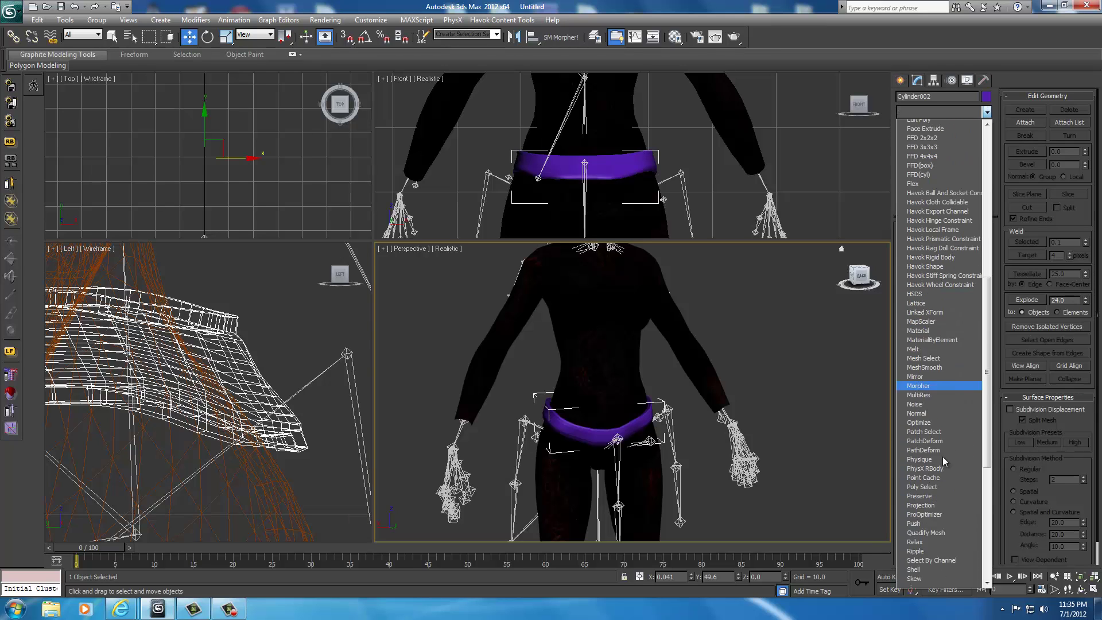
scroll(942, 456, "down", 15)
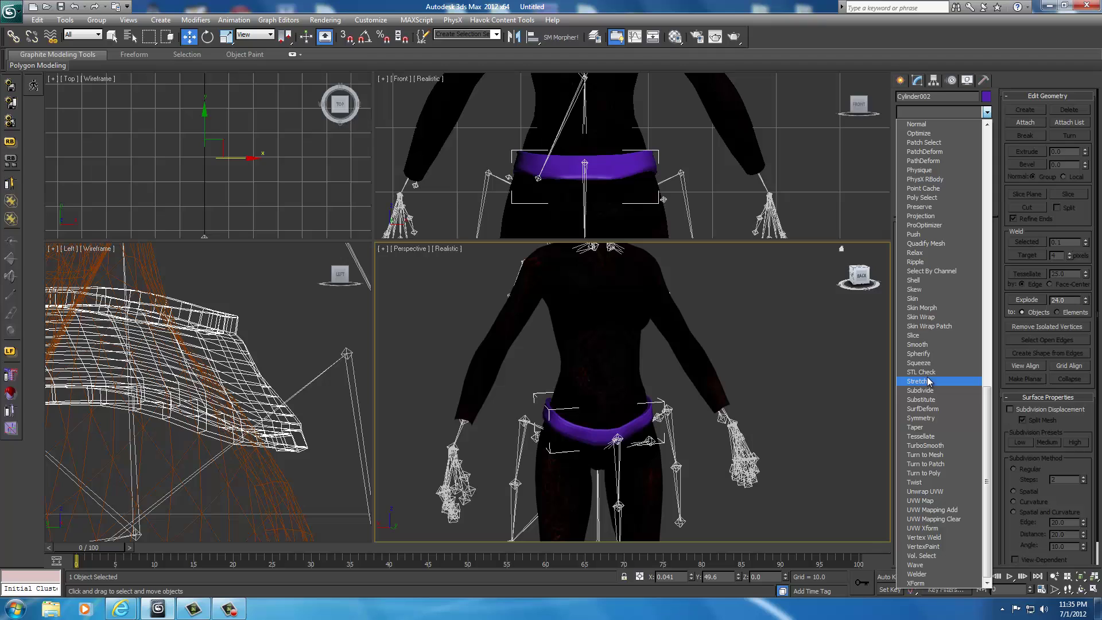
left_click(917, 345)
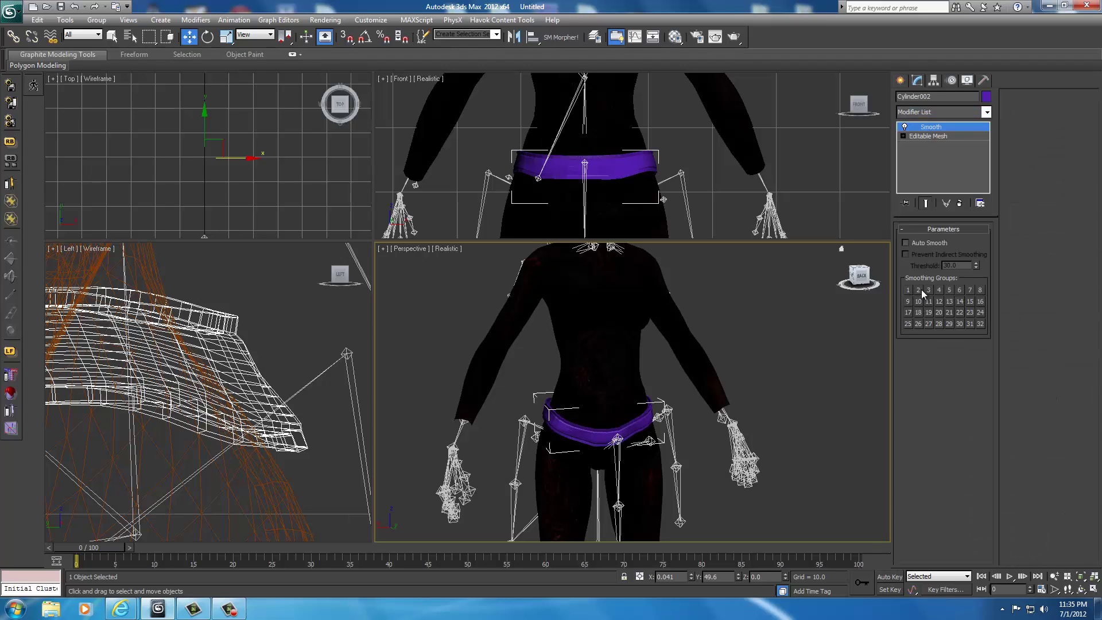
left_click(919, 289)
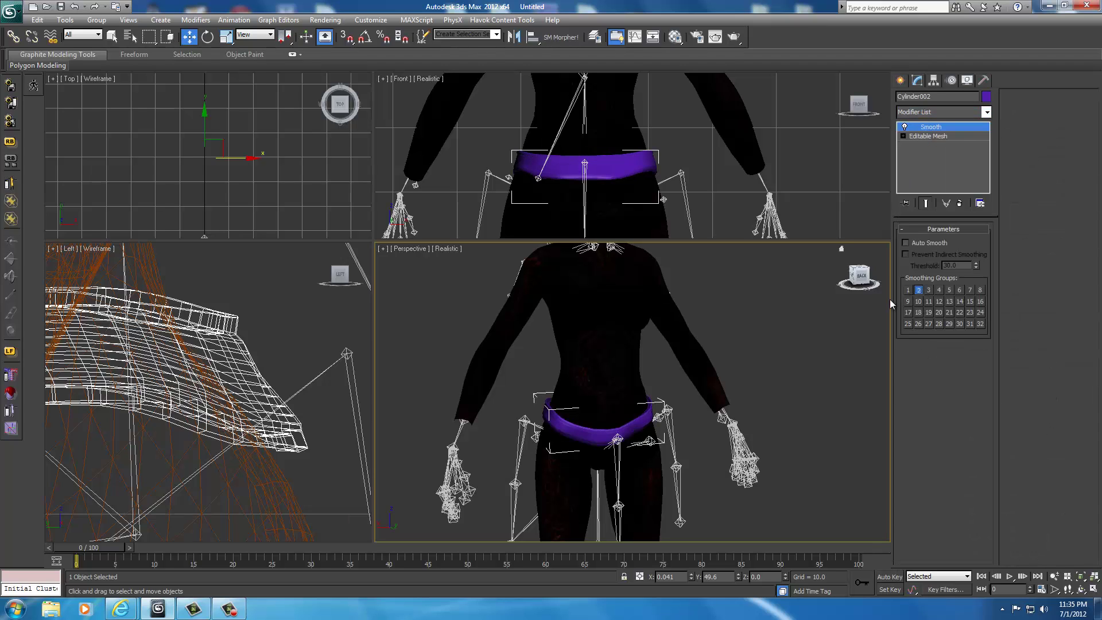
Step: Add a Skin Wrap modifier to the belt with Weight All Points enabled and the body mesh SLIM PUSHUPNW3 as its control object
left_click(986, 111)
scroll(917, 485, "down", 5)
scroll(917, 484, "down", 7)
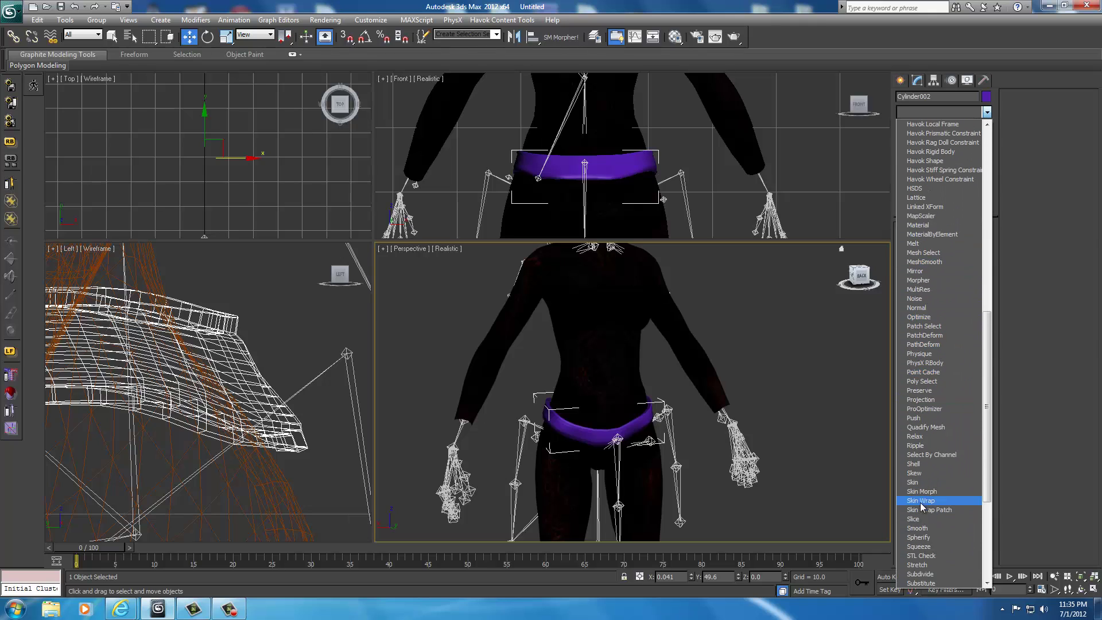
left_click(921, 499)
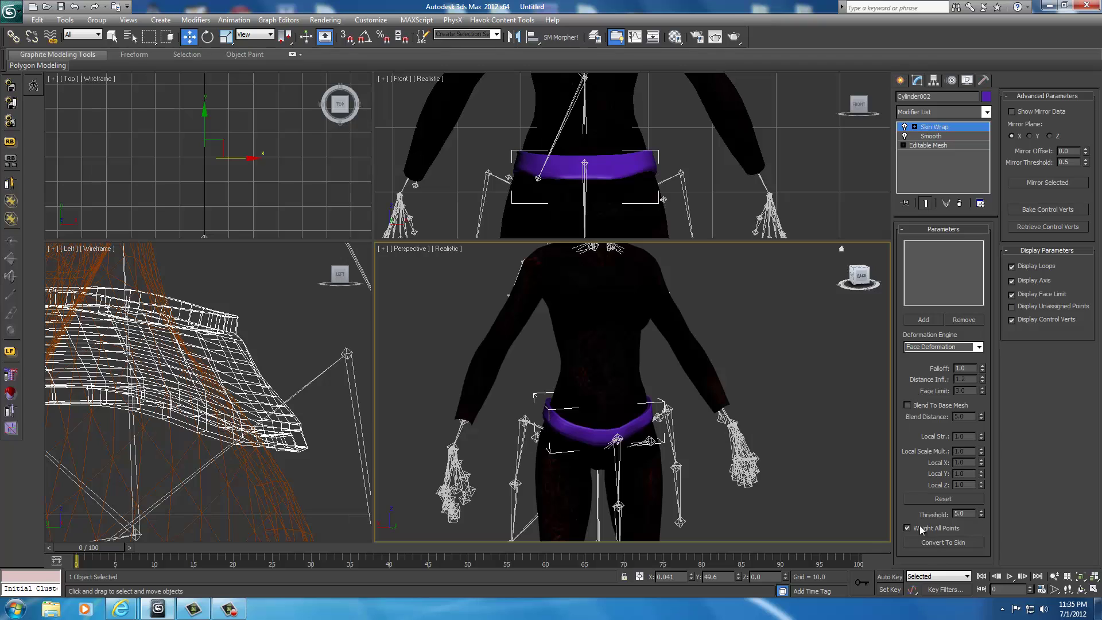
left_click(923, 320)
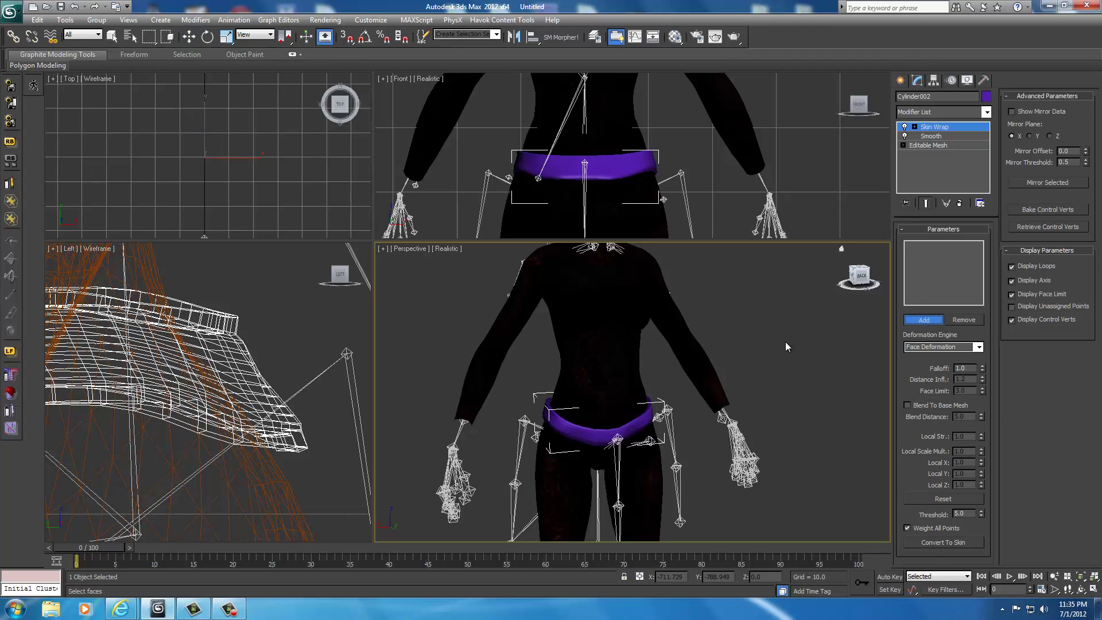
left_click(609, 359)
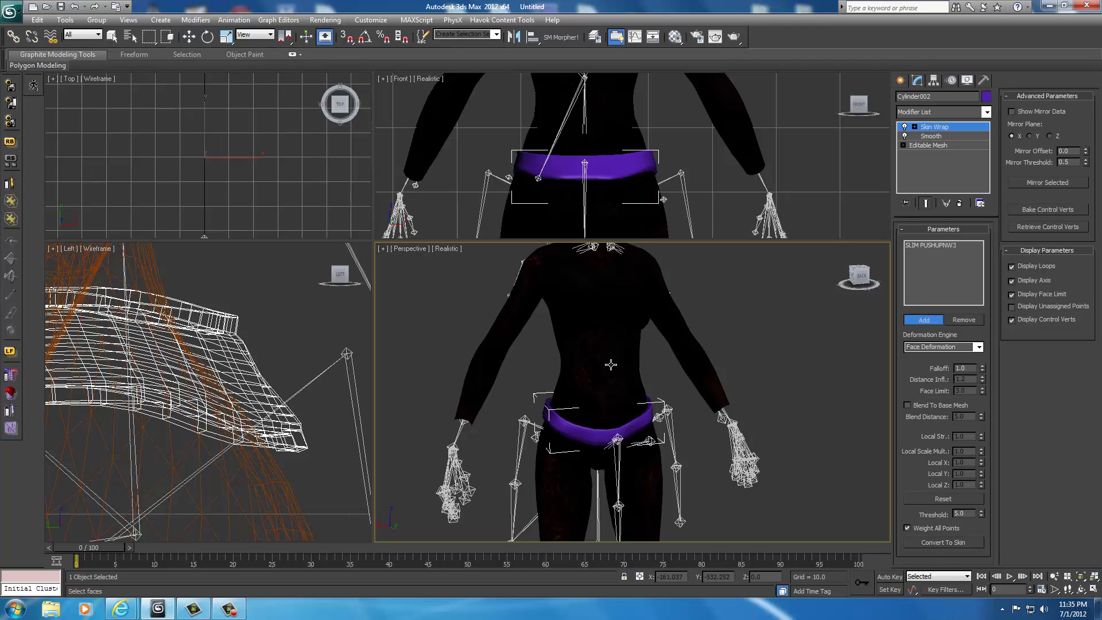
Step: Convert the belt's Skin Wrap to a Skin modifier and delete the Skin Wrap from the stack
left_click(929, 543)
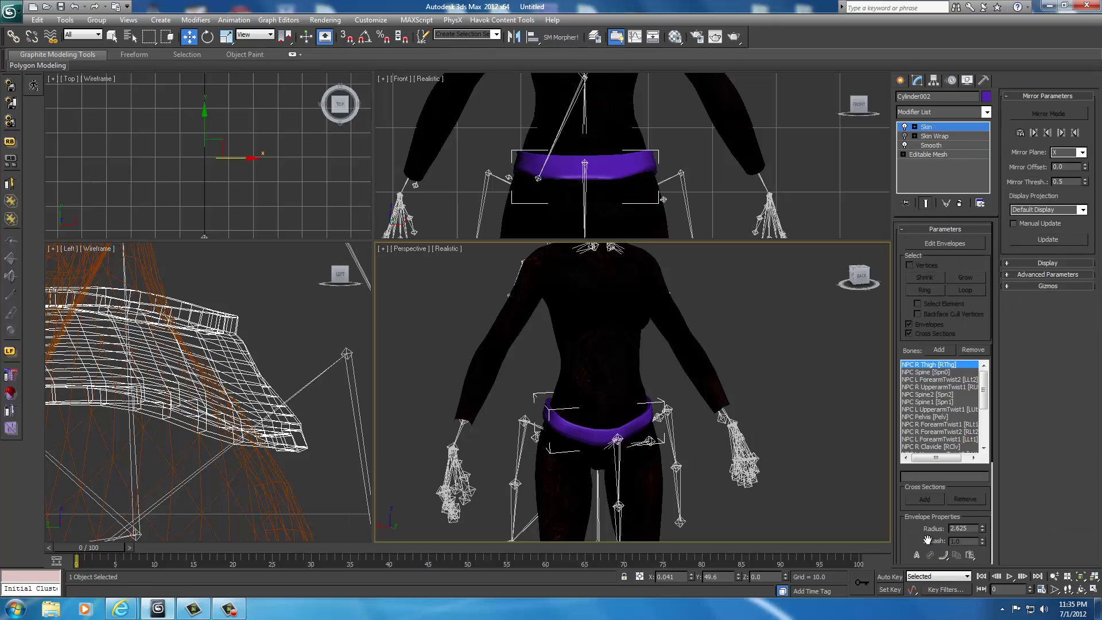
left_click(934, 136)
right_click(934, 136)
left_click(959, 158)
left_click(927, 126)
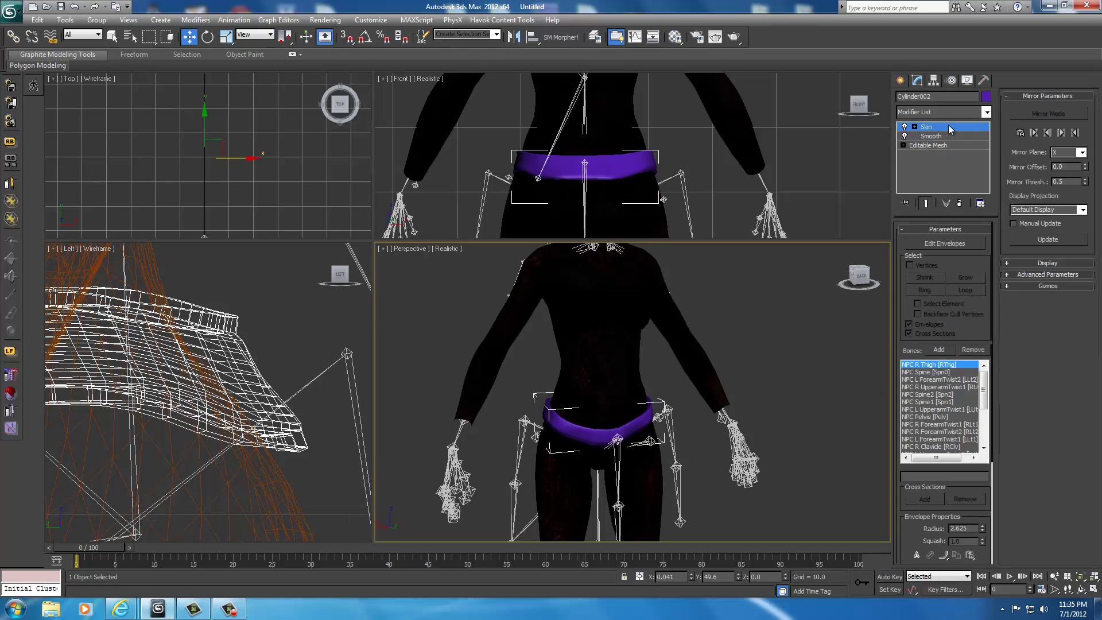
Step: Add a BSDismemberSkin Modifier to the belt, select all its faces and set the body part to Skyrim Torso 1
left_click(986, 112)
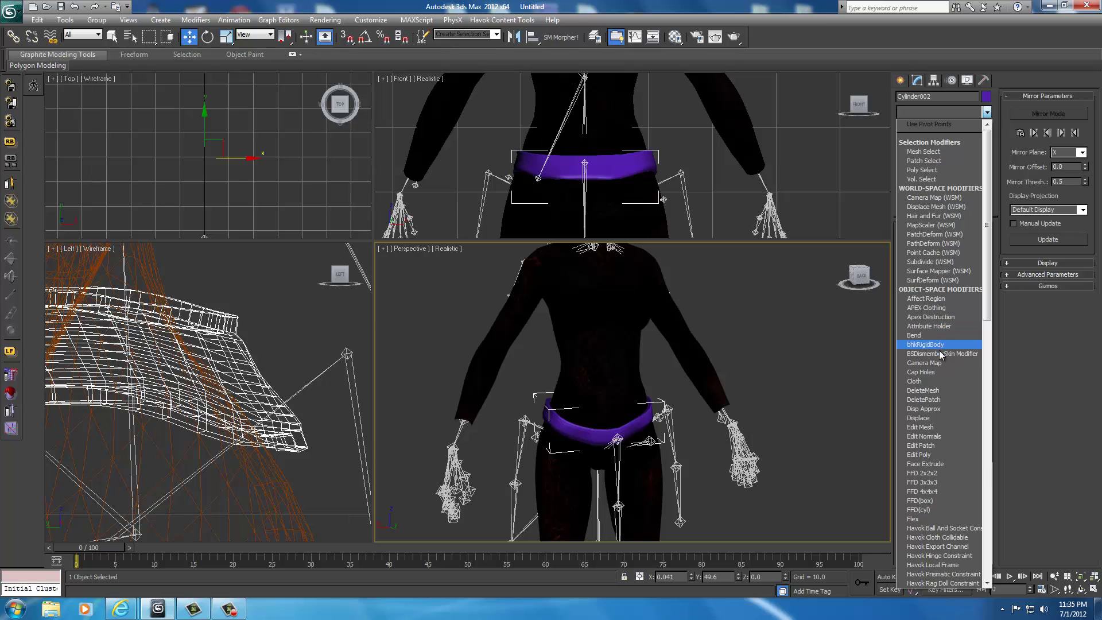
left_click(941, 353)
left_click_drag(438, 307, 839, 550)
left_click(930, 274)
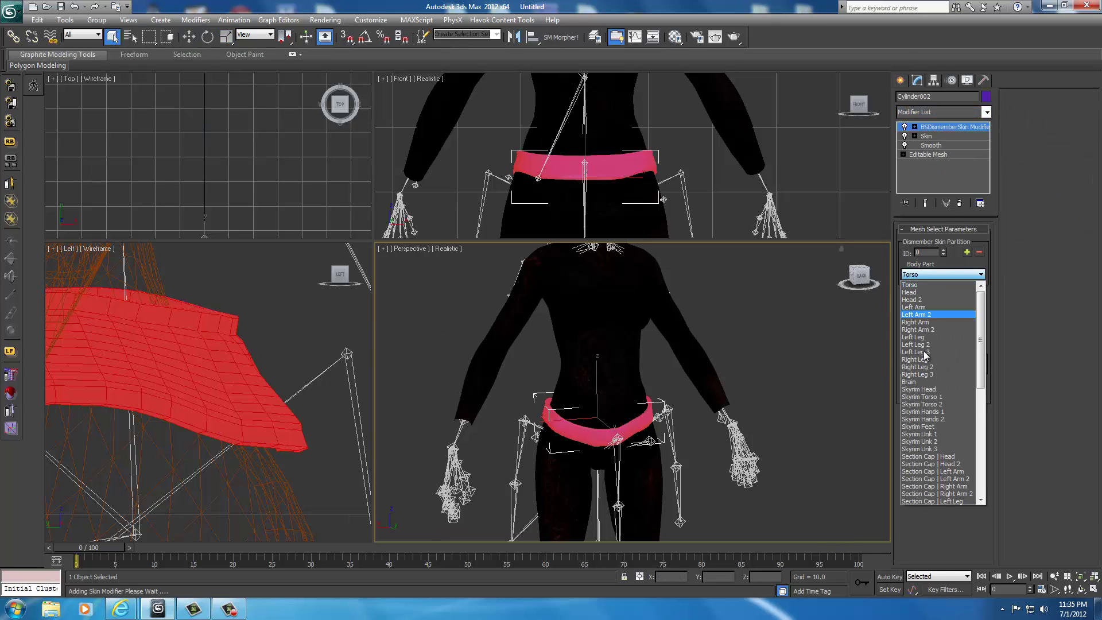
left_click(922, 397)
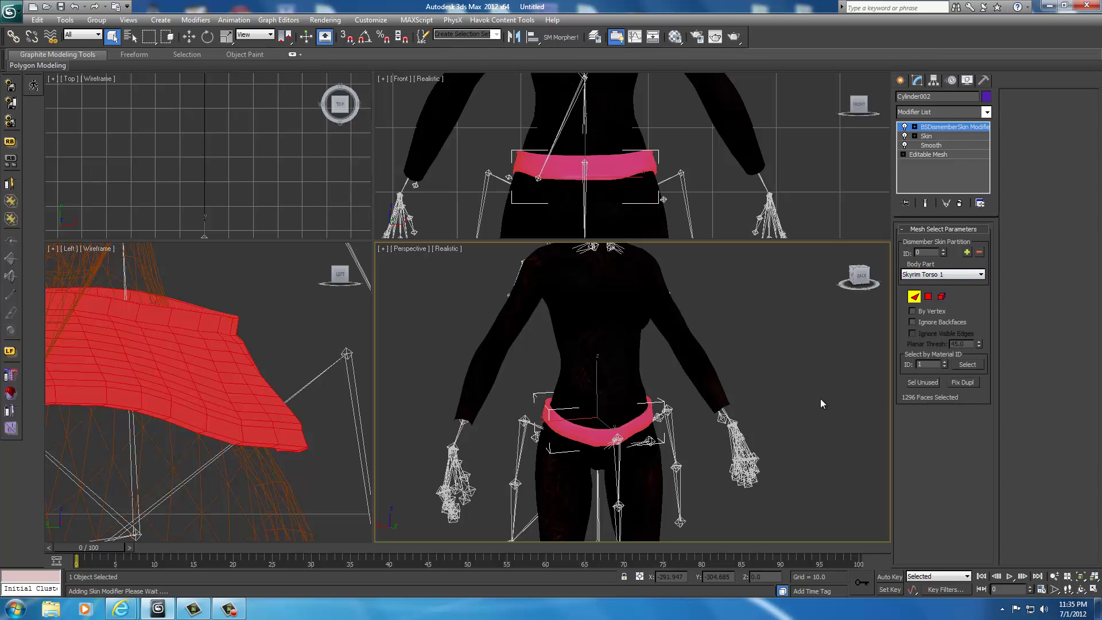
Step: Check the dismember skin settings on the body mesh and reselect the purple belt
left_click(901, 81)
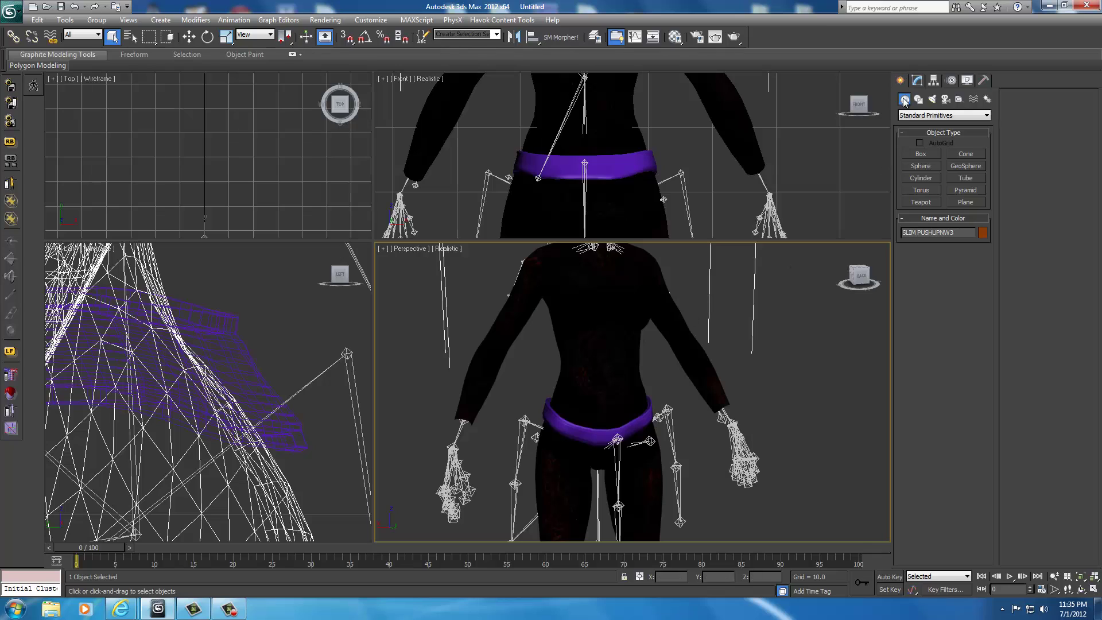
left_click(916, 82)
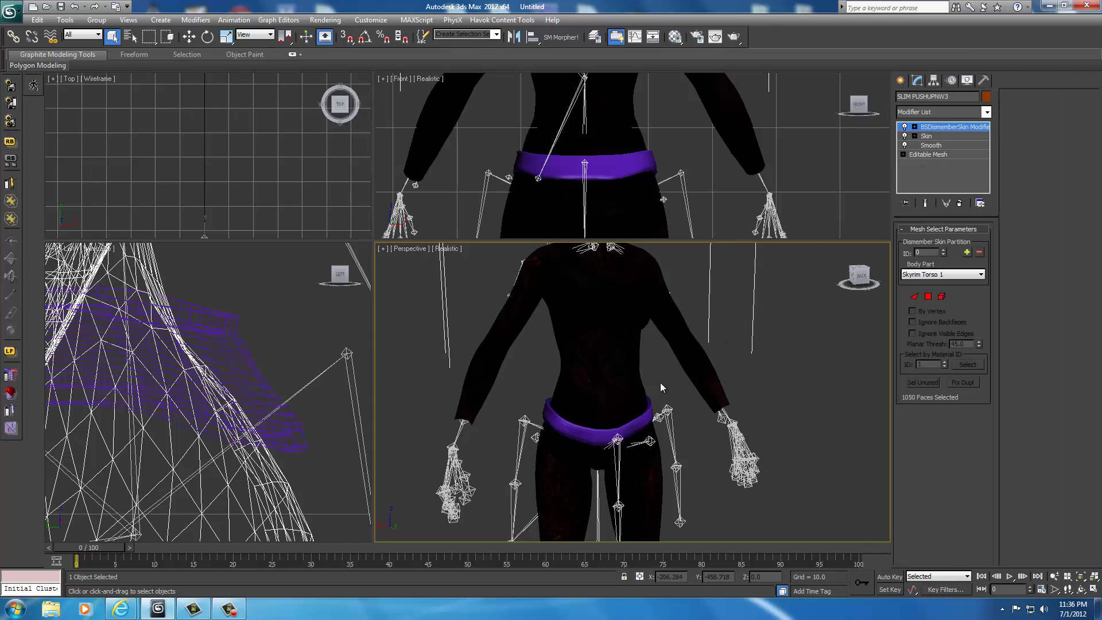
left_click(586, 430)
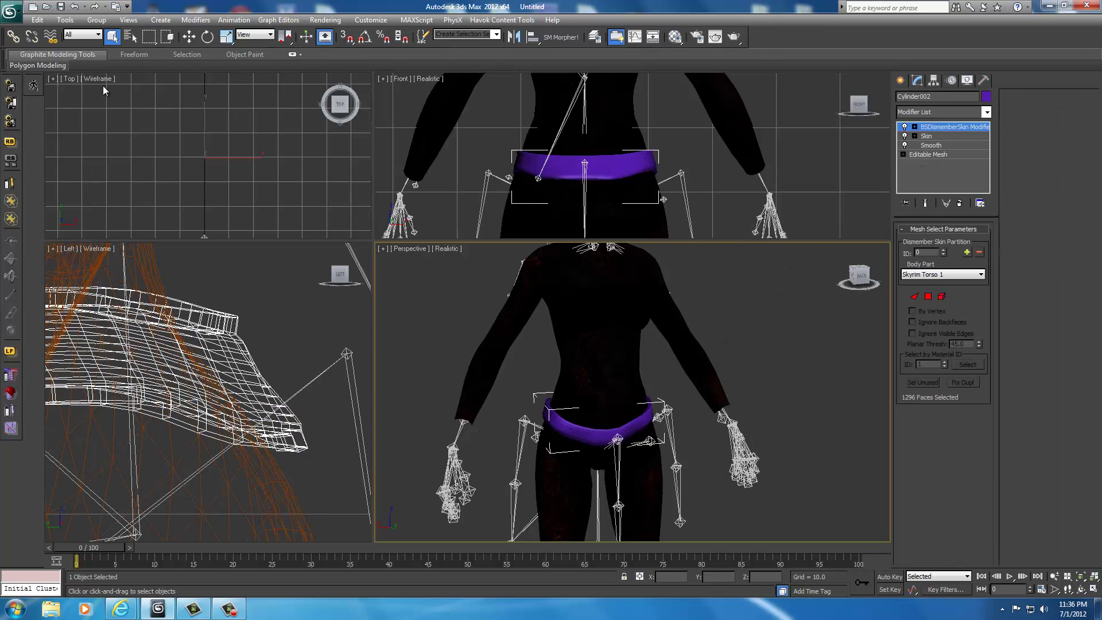
Step: Start exporting the purple belt as a NIF file named Belt01 in the Backup folder
left_click(10, 17)
left_click(45, 192)
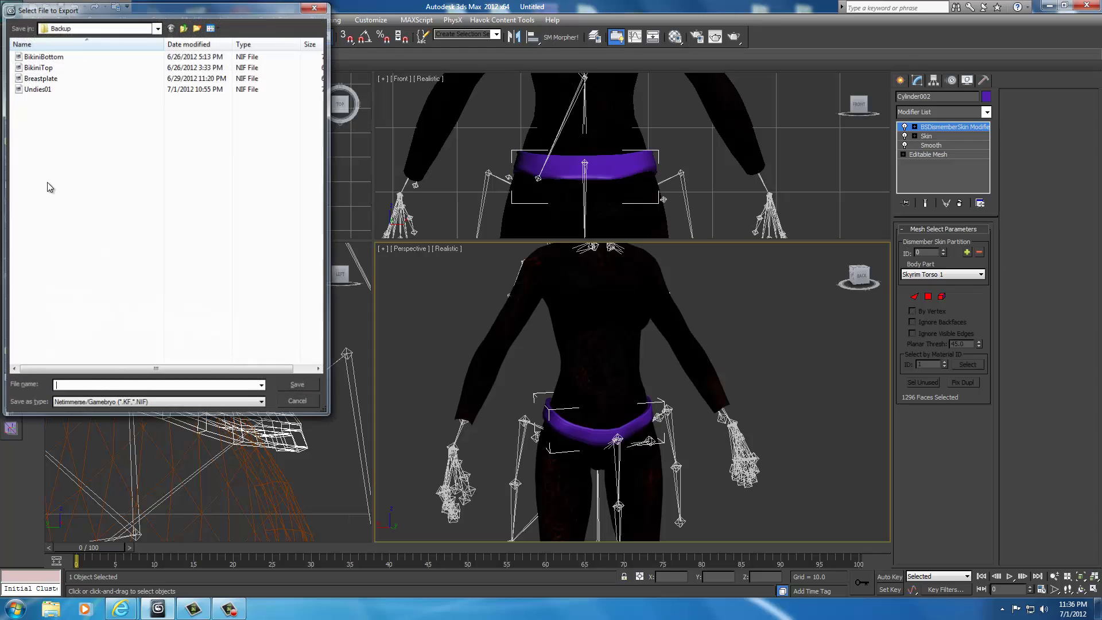
left_click(157, 27)
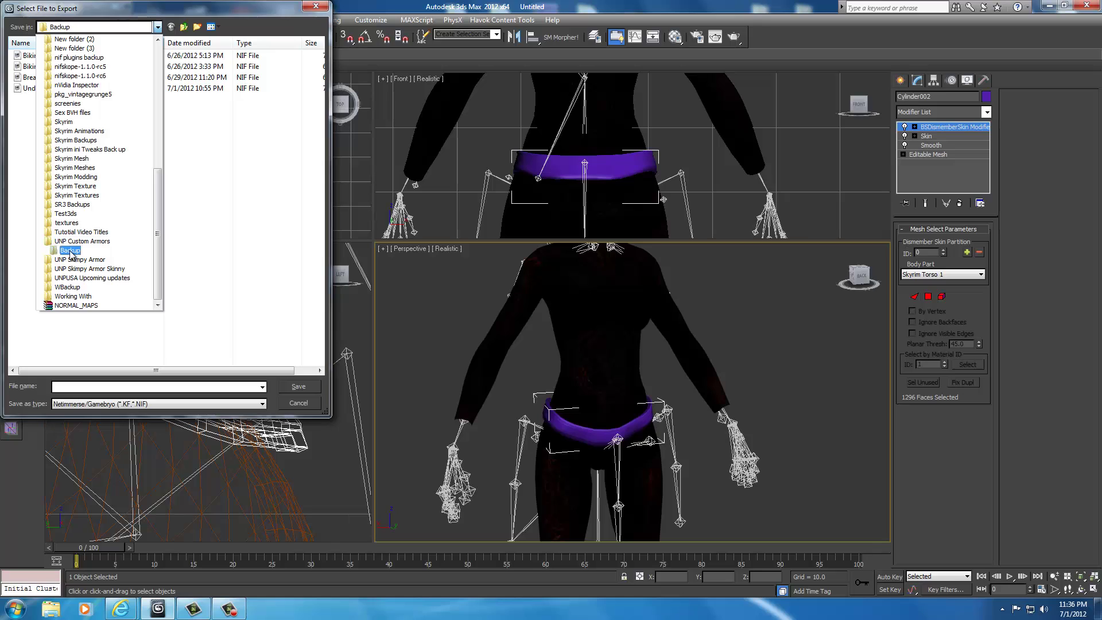
left_click(217, 239)
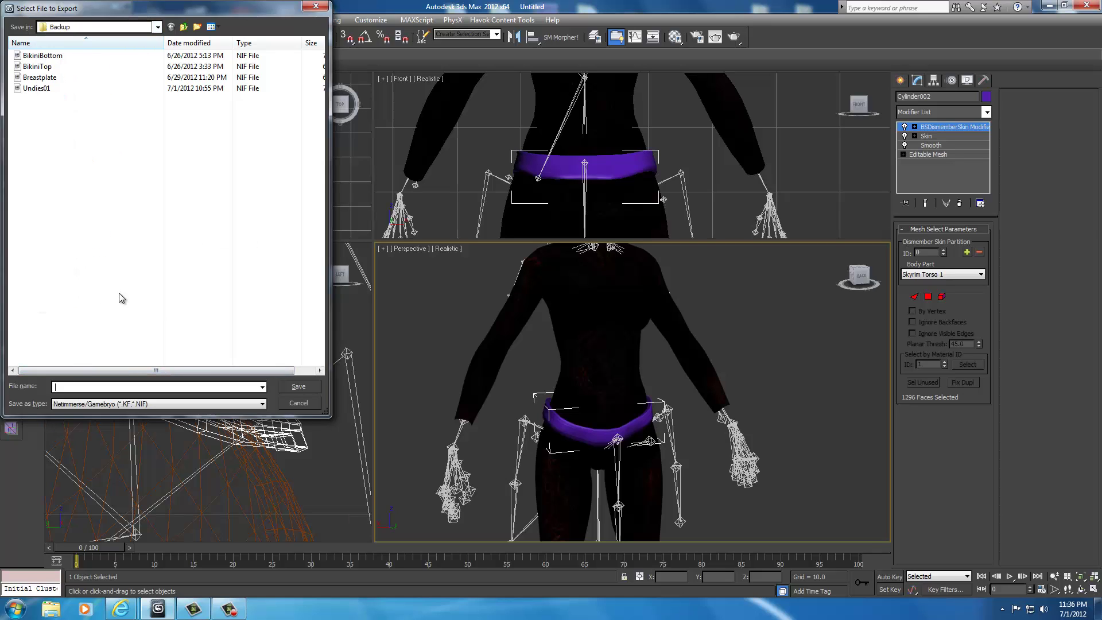
type("Belt01")
left_click(304, 391)
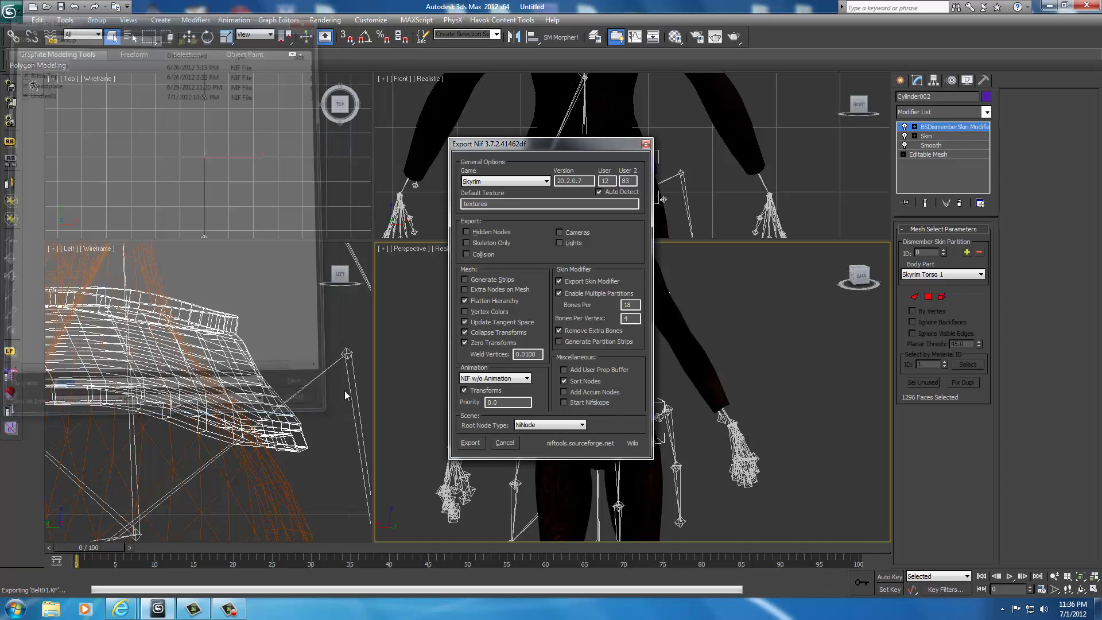
Step: Set Weld Vertices to 0.0 in the NIF export options and run the export
key("BackSpace")
key("BackSpace")
key("BackSpace")
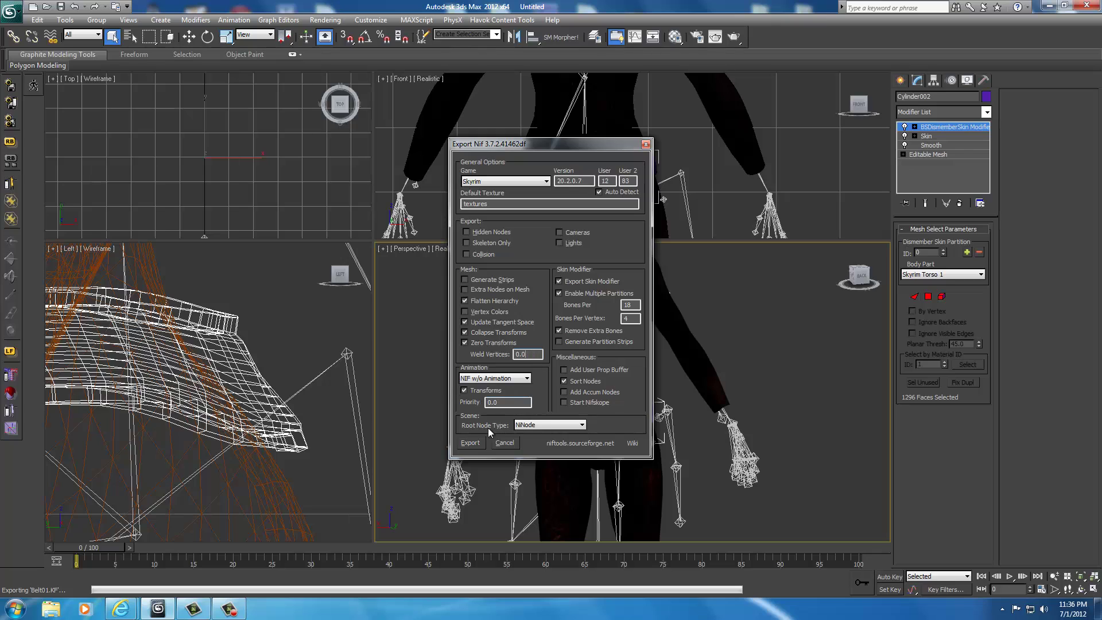
left_click(469, 443)
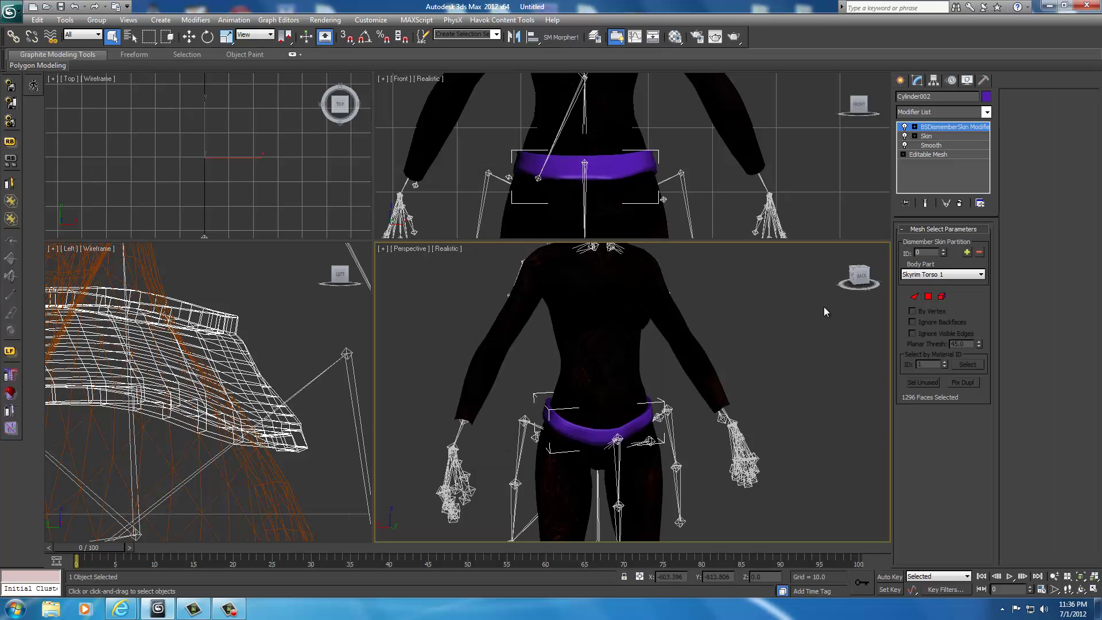
Step: Unhide all objects in the scene
mouse_move(859, 274)
left_mouse_down()
mouse_move(841, 269)
mouse_move(870, 274)
mouse_move(854, 273)
left_mouse_up()
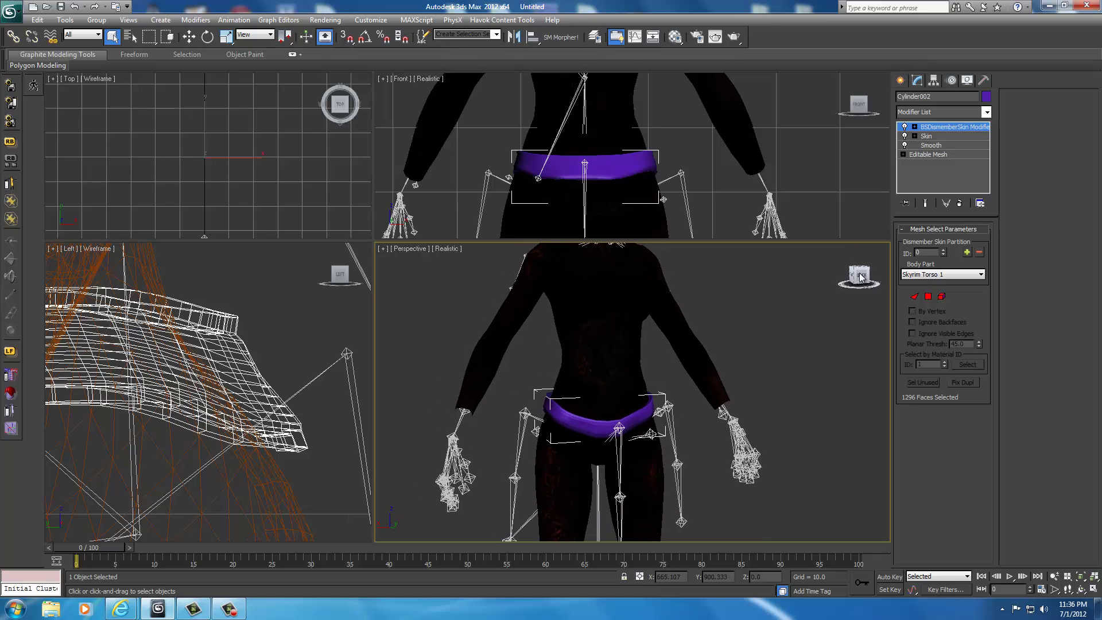
right_click(763, 385)
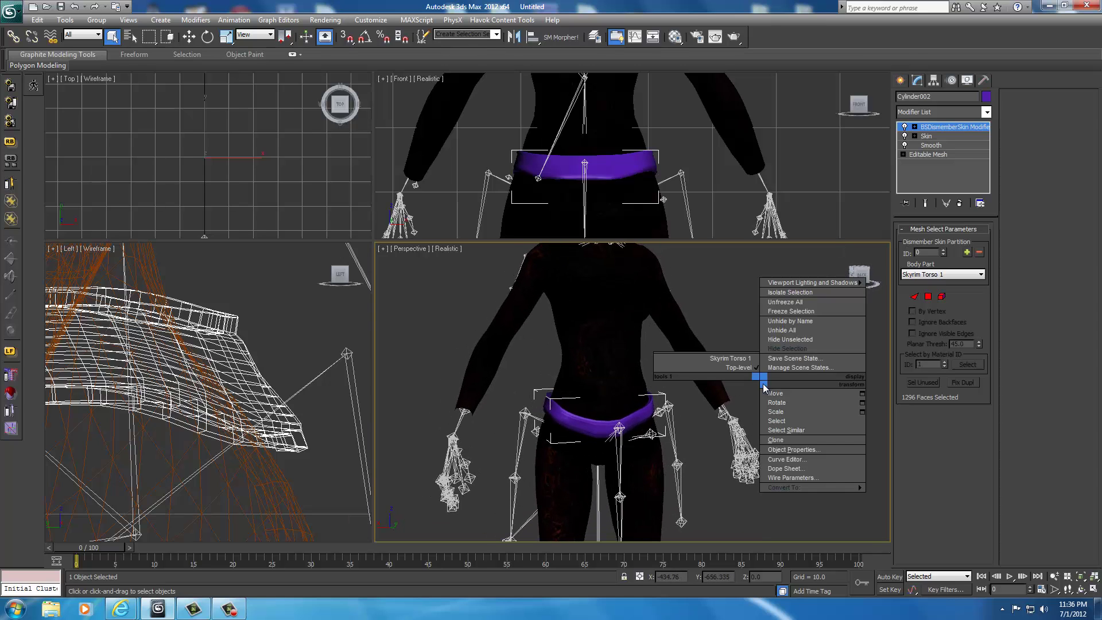
left_click(787, 331)
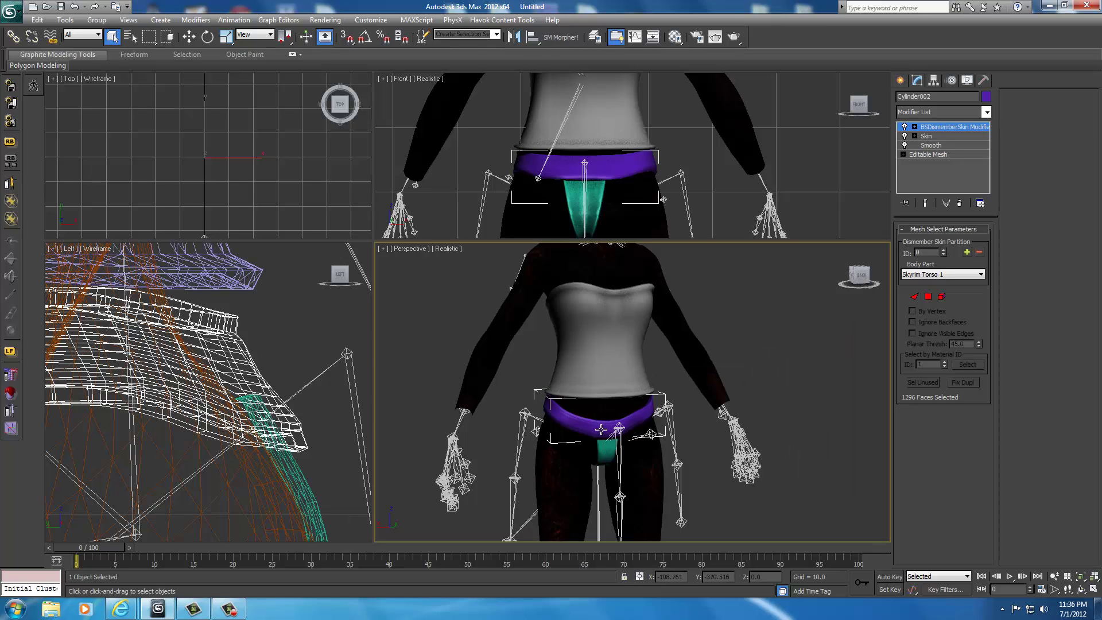
Step: Select the grey top, the body, the purple belt and the green undies together, and hide all unselected objects
left_click(606, 452)
left_click(592, 428)
left_click(600, 351)
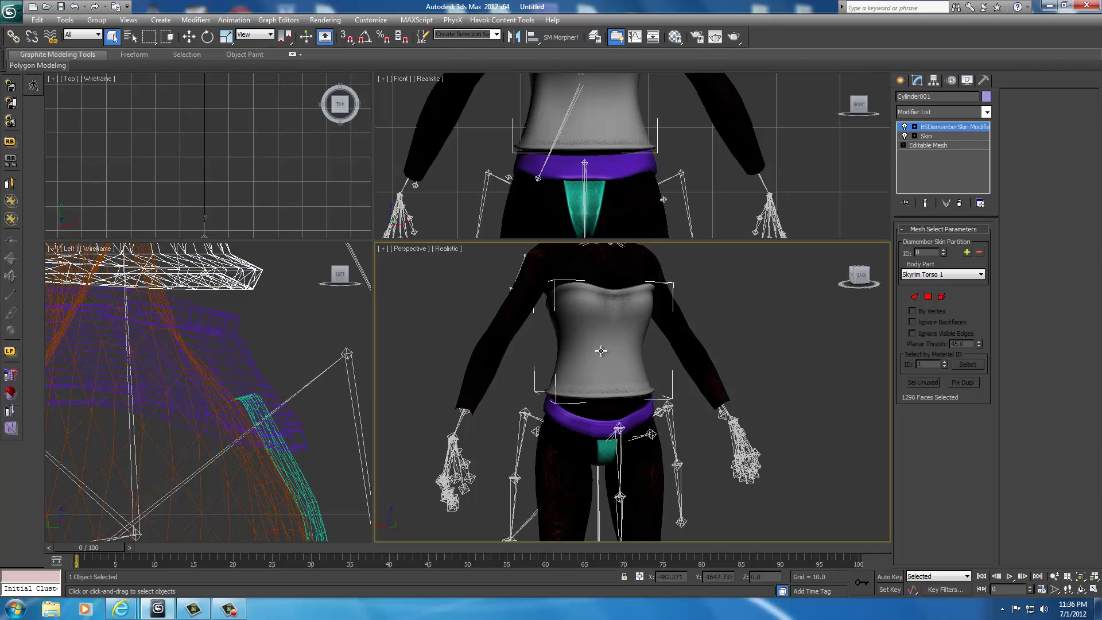
left_click(563, 463, "ctrl")
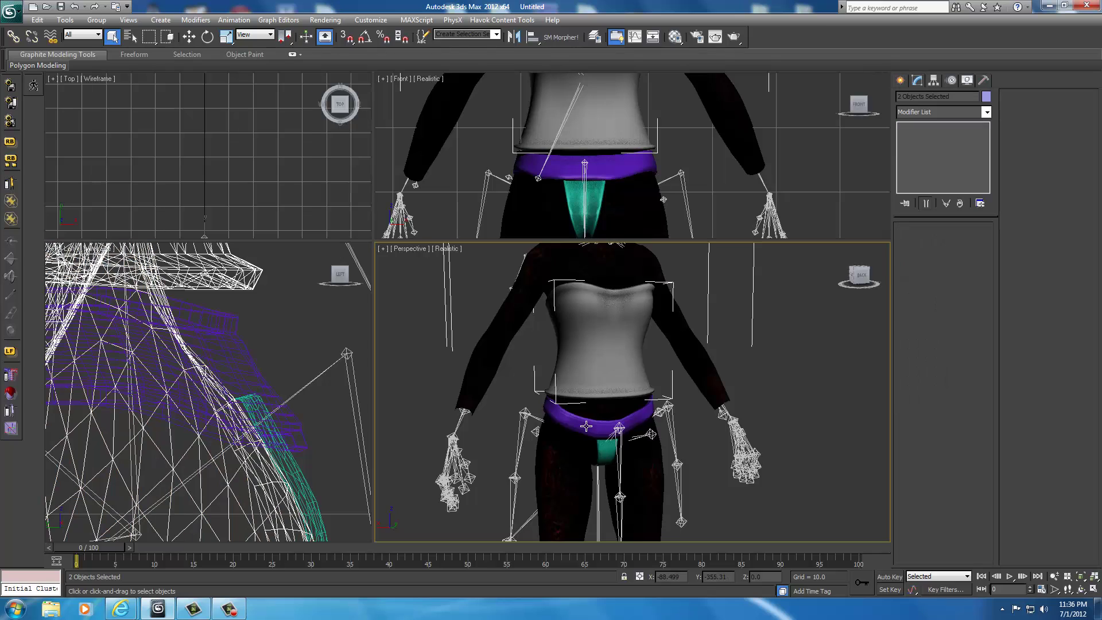
left_click(586, 426, "ctrl")
left_click(601, 453, "ctrl")
left_click(602, 453, "ctrl")
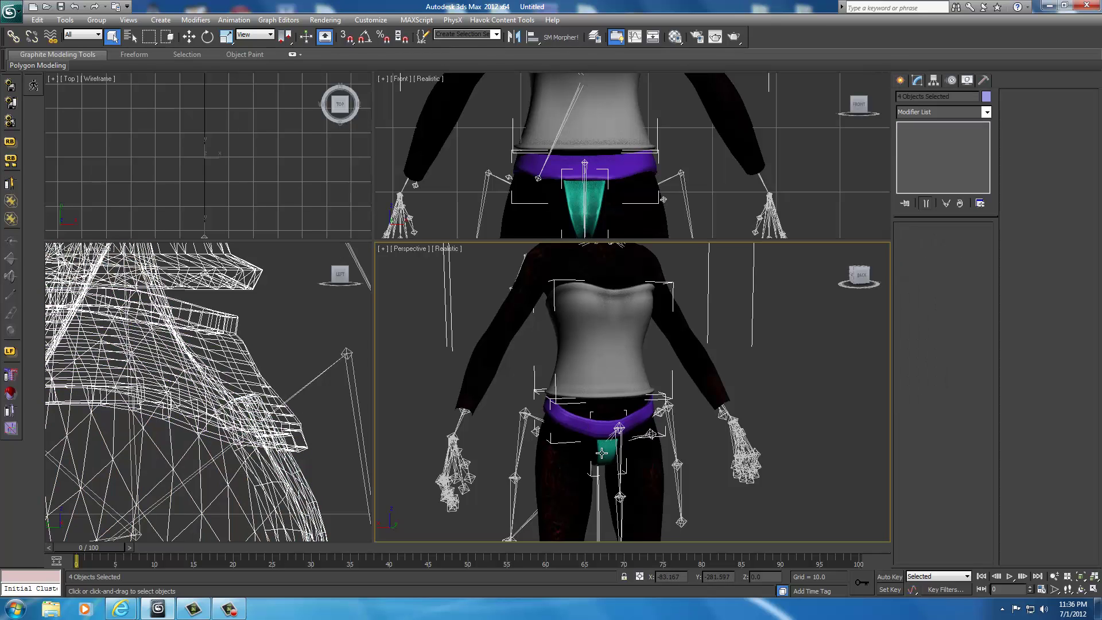
right_click(578, 428)
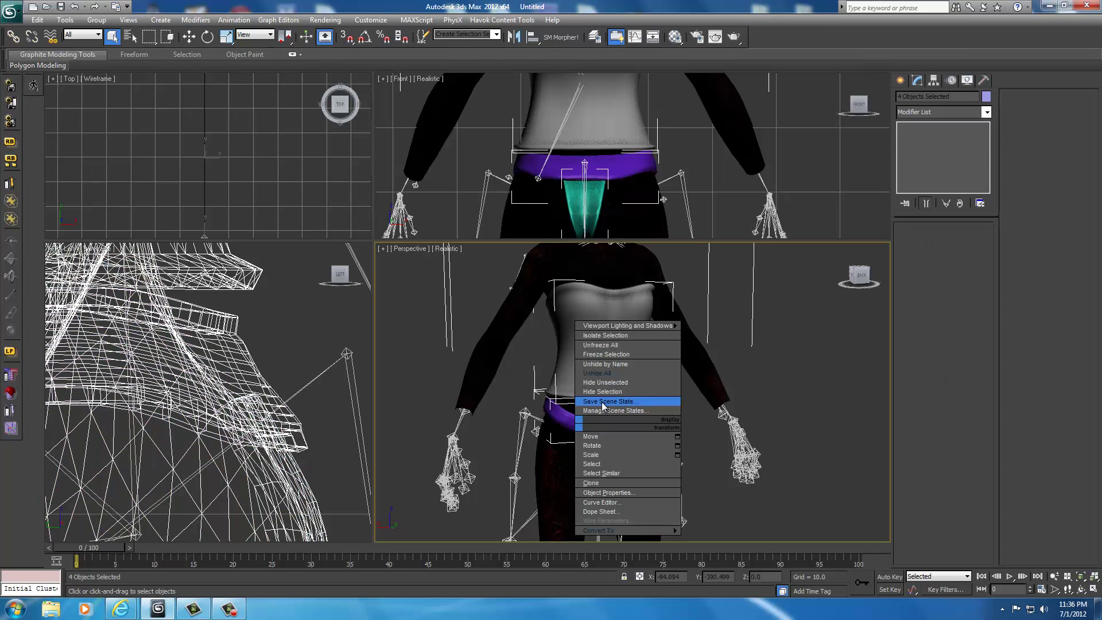
left_click(602, 383)
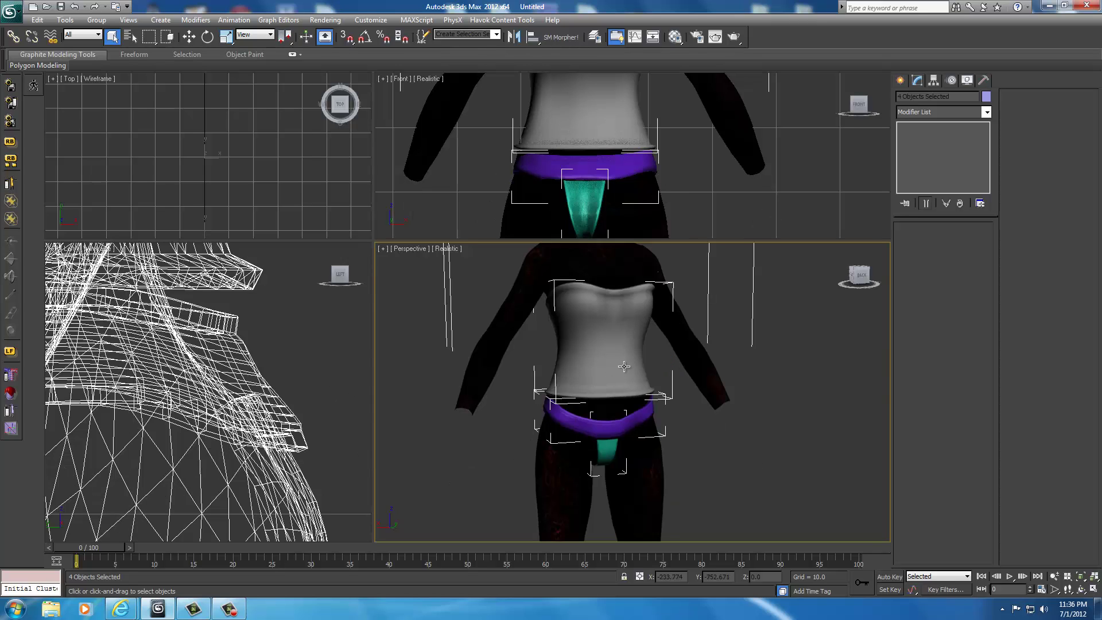
Step: Hide the grey top so that only the body, belt and undies are shown
left_click(611, 344)
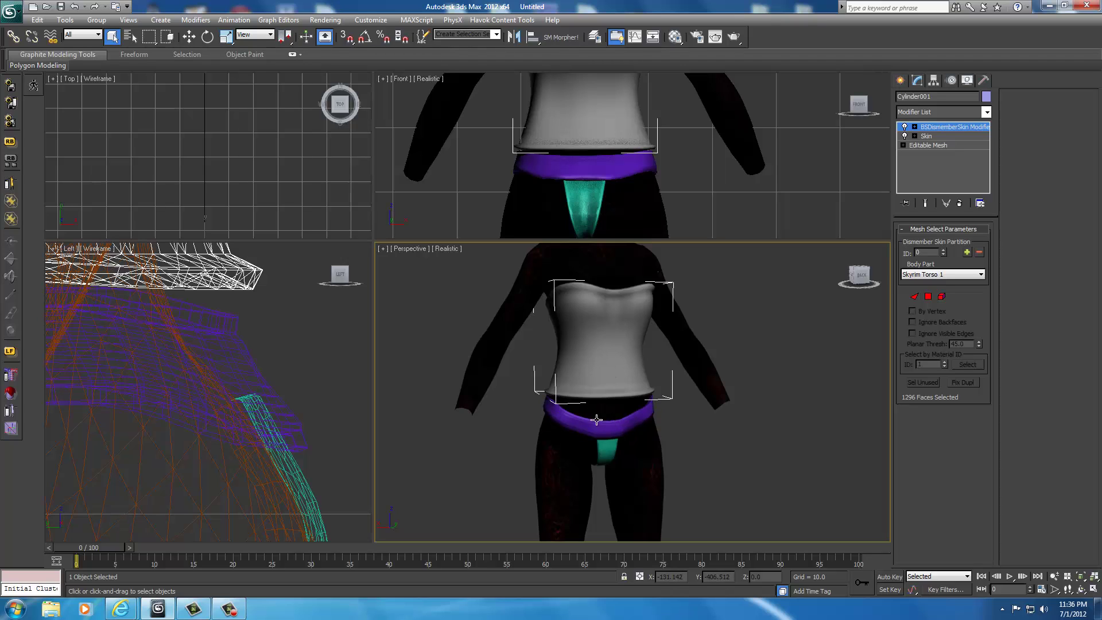
right_click(592, 349)
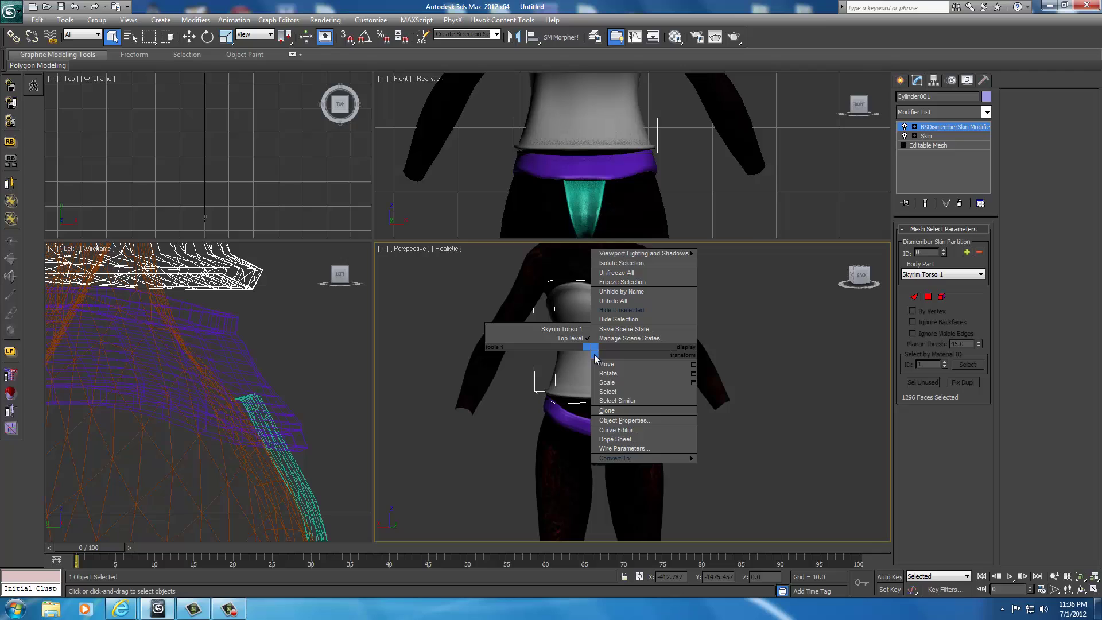
left_click(618, 319)
mouse_move(610, 376)
middle_mouse_down()
mouse_move(571, 364)
mouse_move(620, 369)
middle_mouse_up()
scroll(611, 366, "up", 2)
scroll(611, 366, "up", 2)
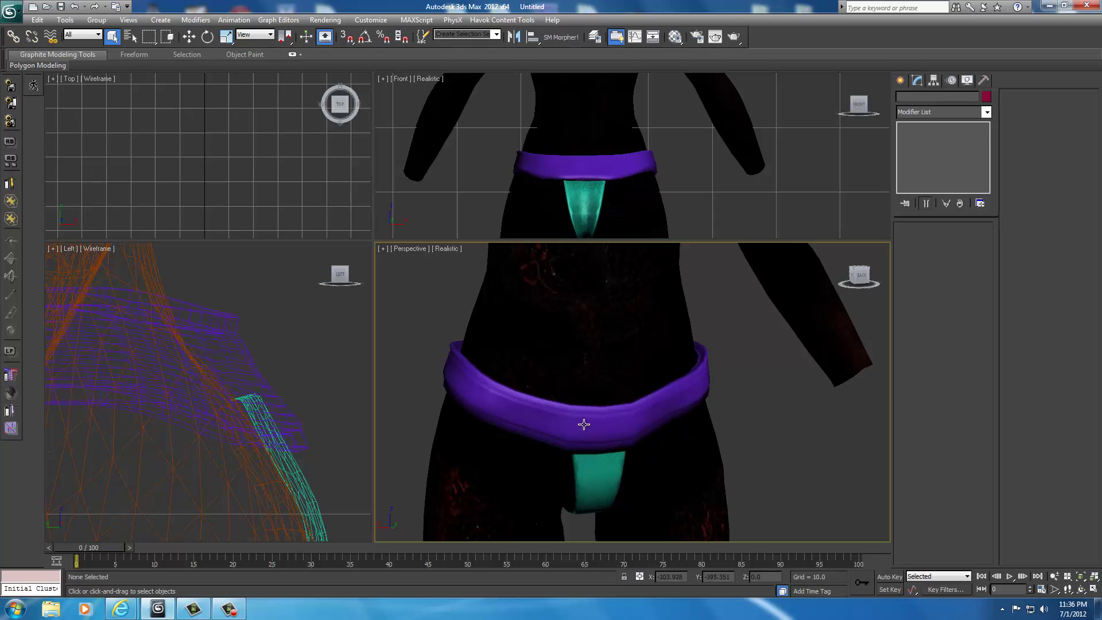
Step: Attach the green undies to the purple belt at its Editable Mesh level
left_click(592, 449)
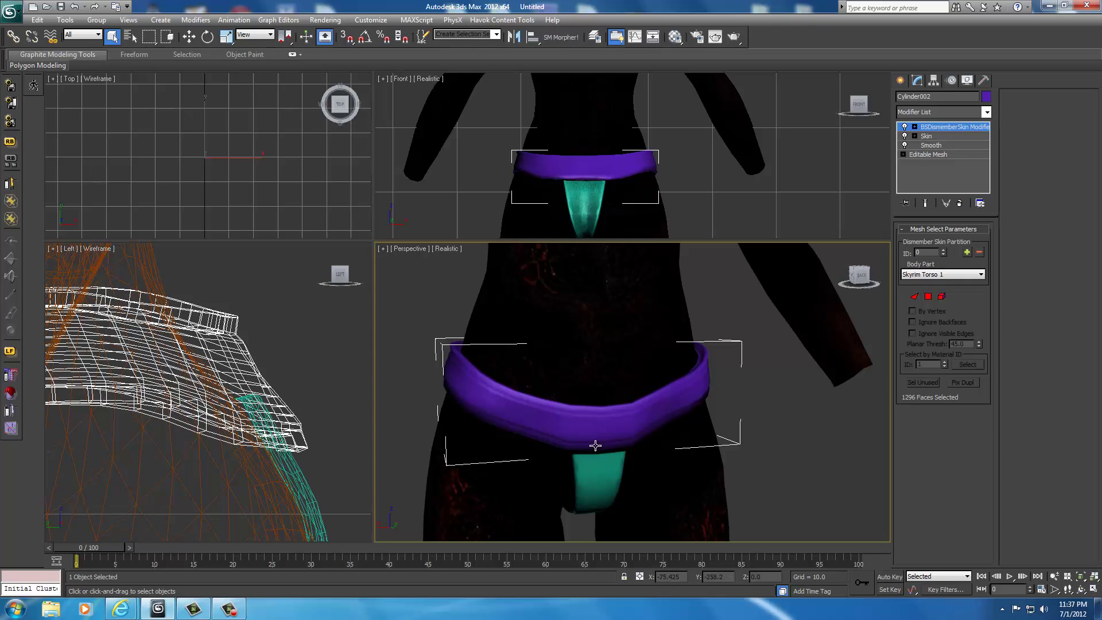
left_click(924, 156)
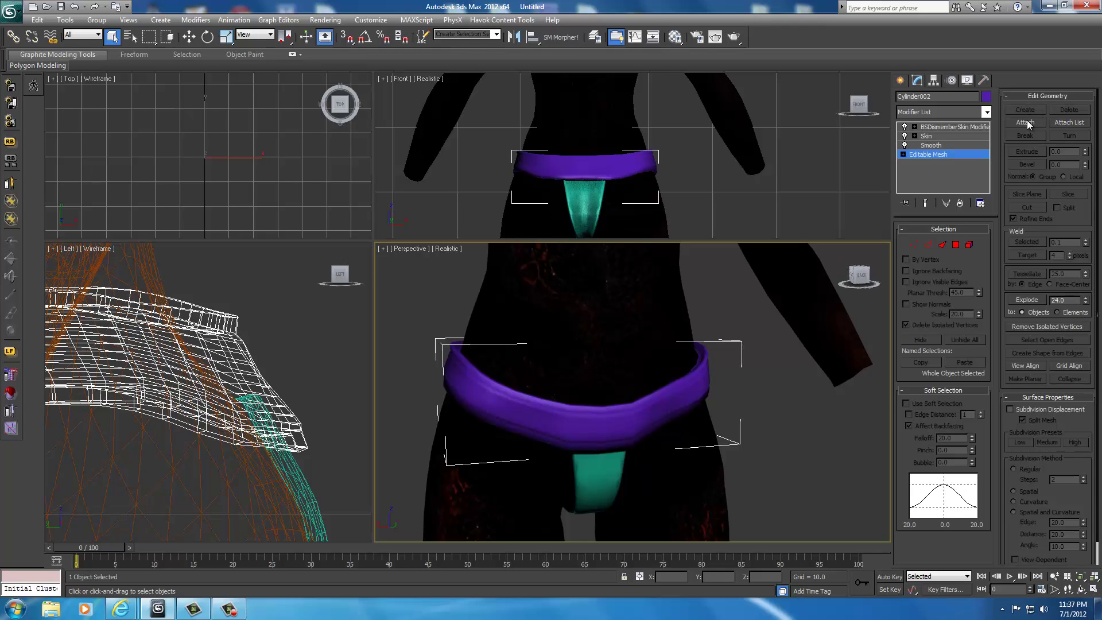
left_click(1026, 123)
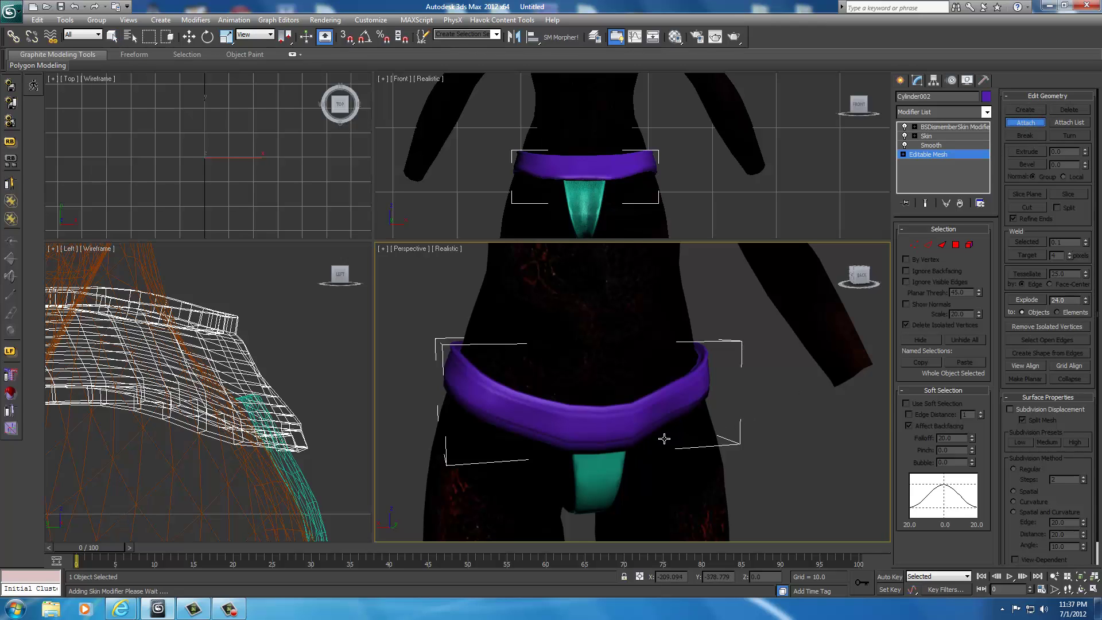
left_click(593, 472)
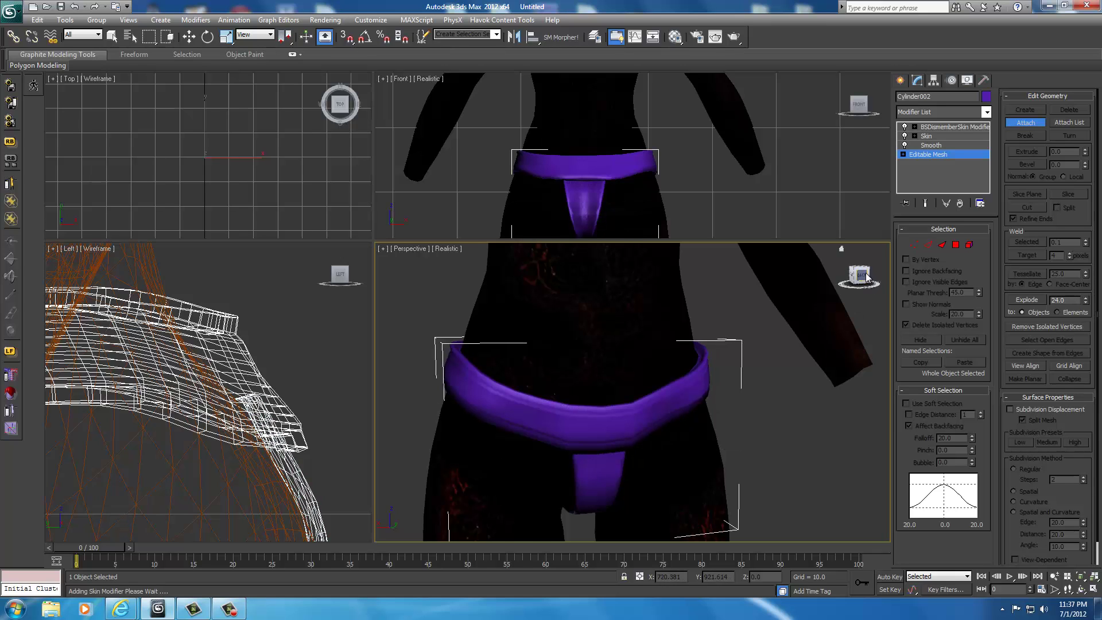
middle_click_drag(593, 473, 581, 431, "alt")
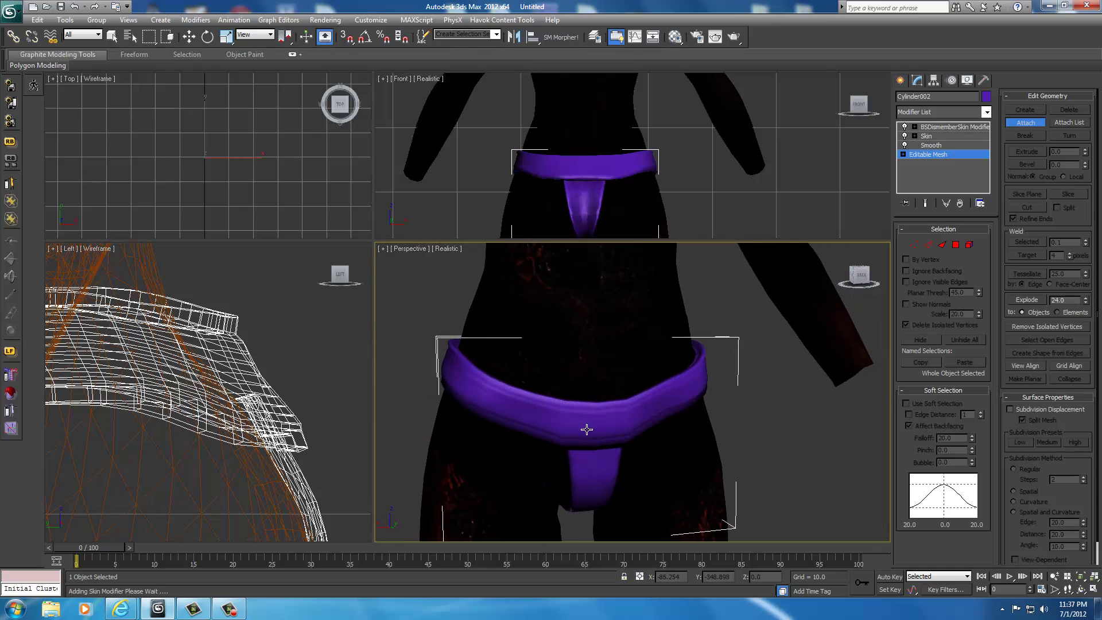
Step: Collapse the combined belt and undies, including the skin modifiers, by converting the object to an Editable Mesh
key("w")
right_click(586, 425)
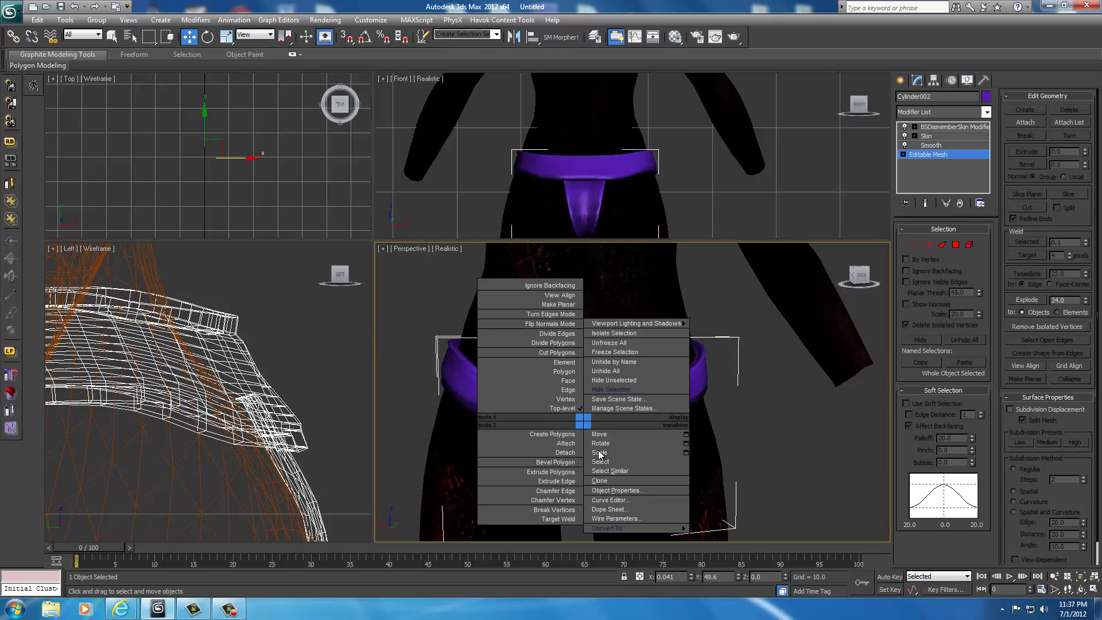
mouse_move(610, 528)
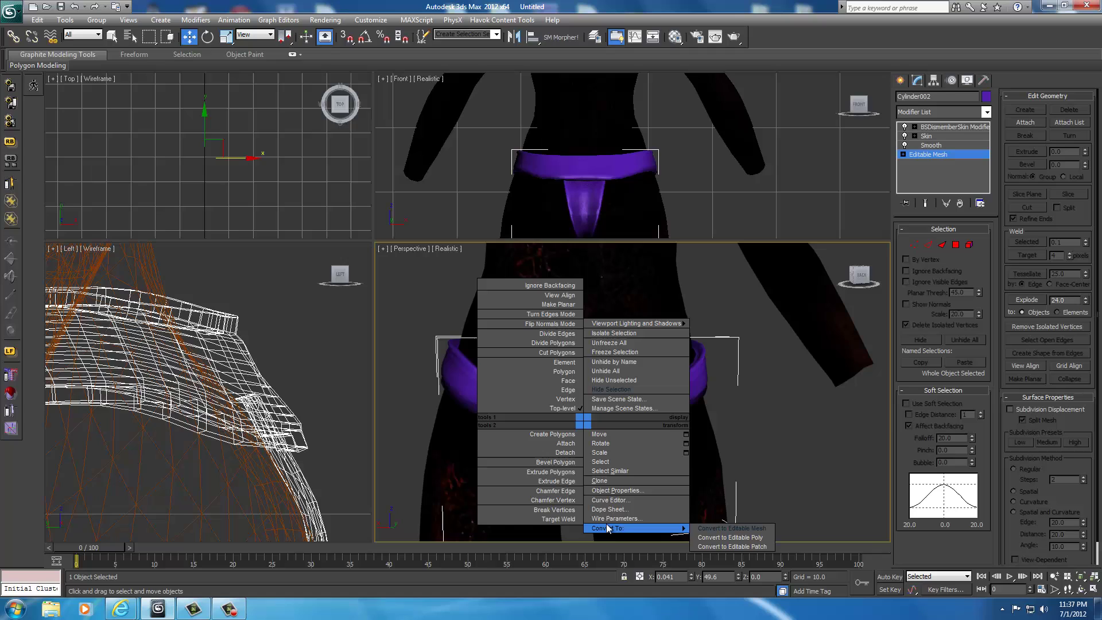
left_click(723, 529)
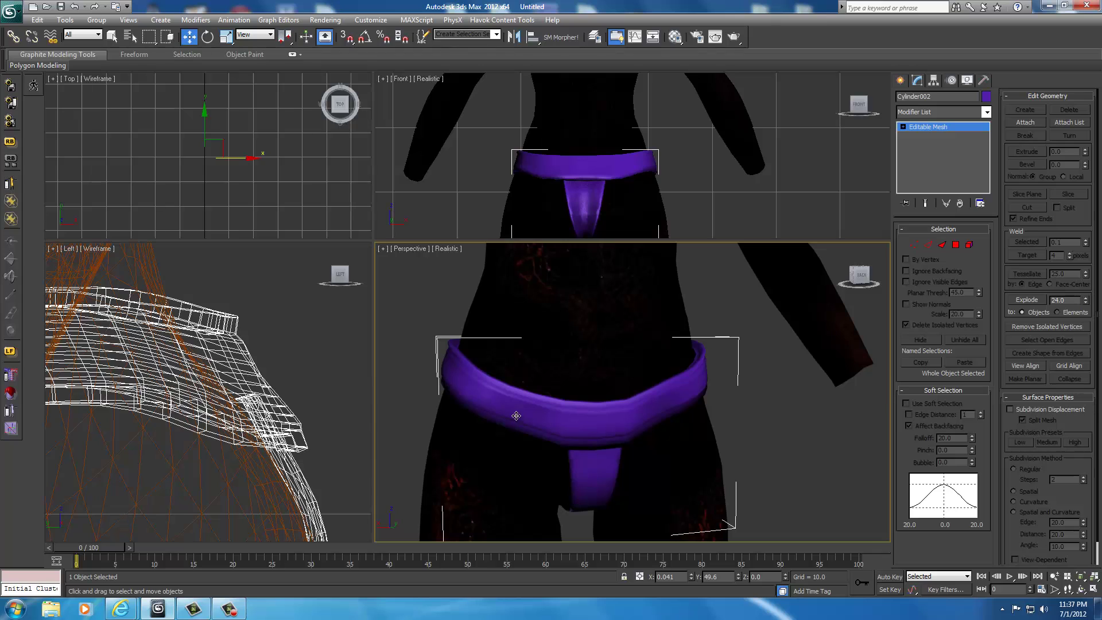
Step: Add a Smooth modifier to the combined belt and undies and assign smoothing group 2
left_click(987, 114)
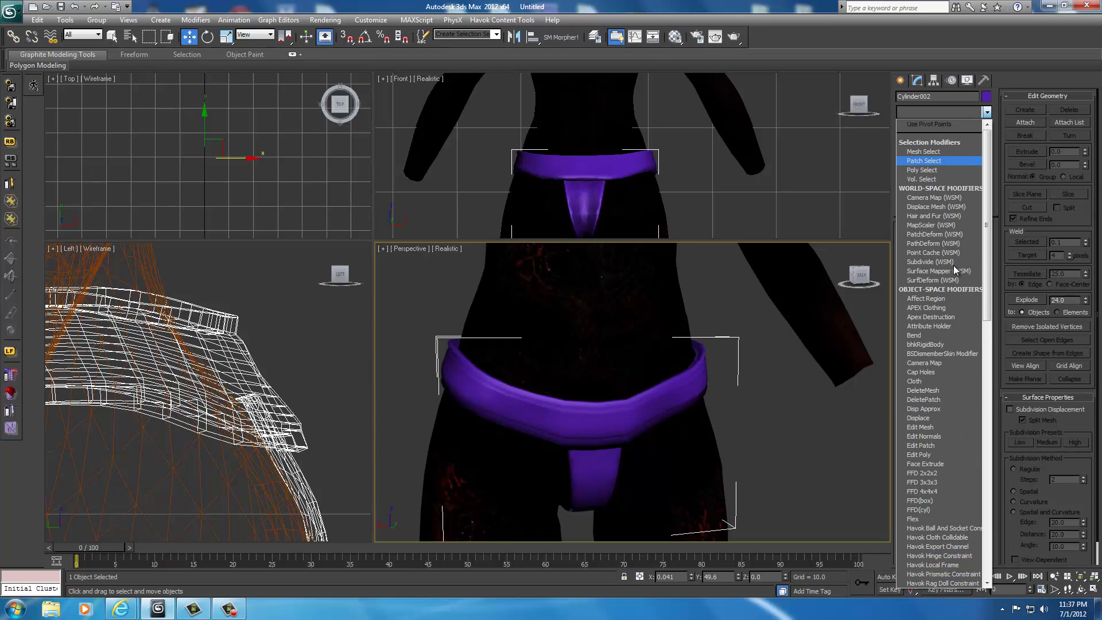
scroll(917, 504, "down", 15)
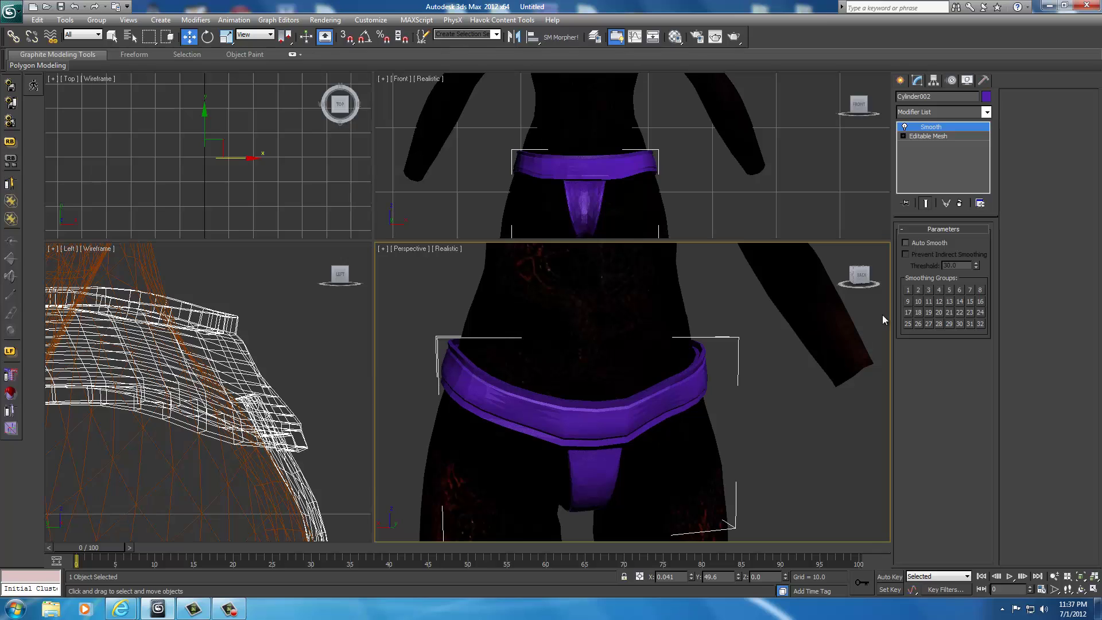
left_click(917, 290)
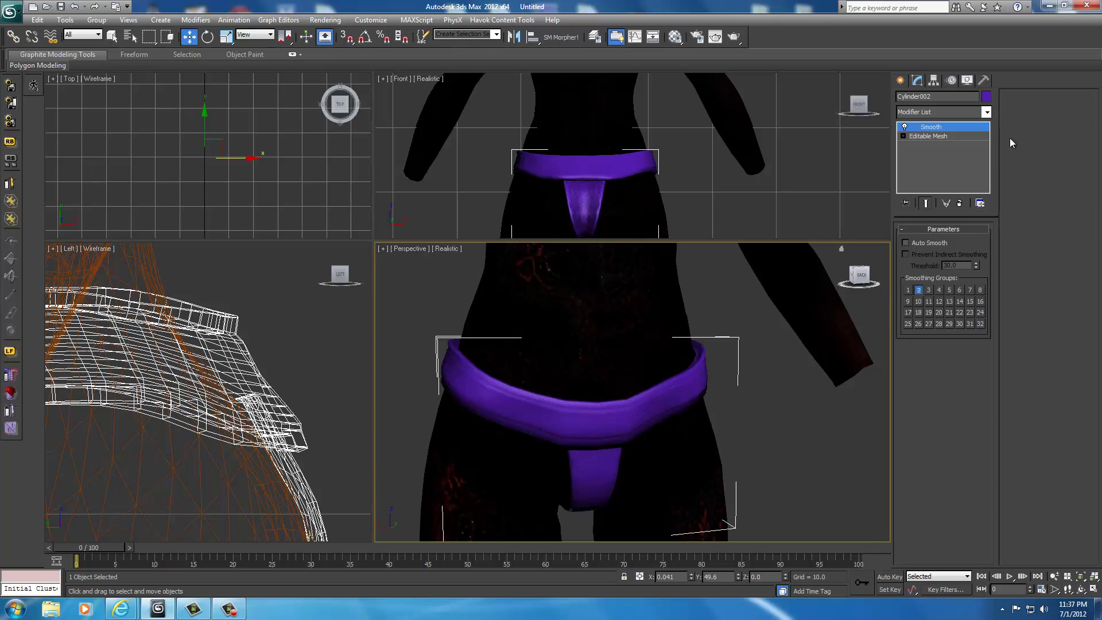
left_click(986, 112)
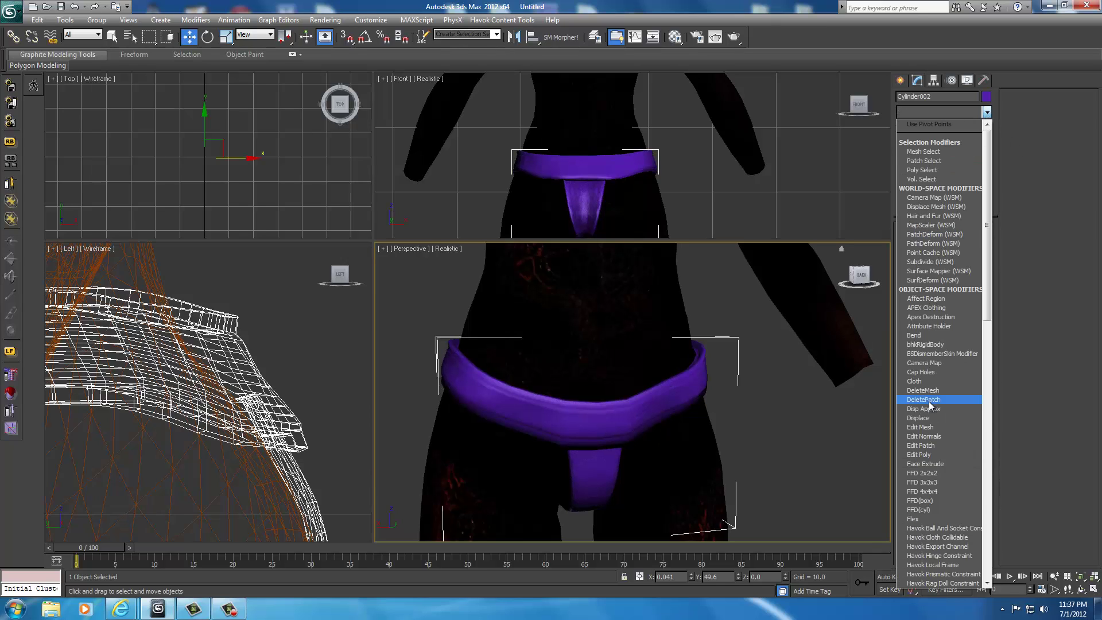
scroll(912, 477, "down", 3)
scroll(913, 477, "down", 3)
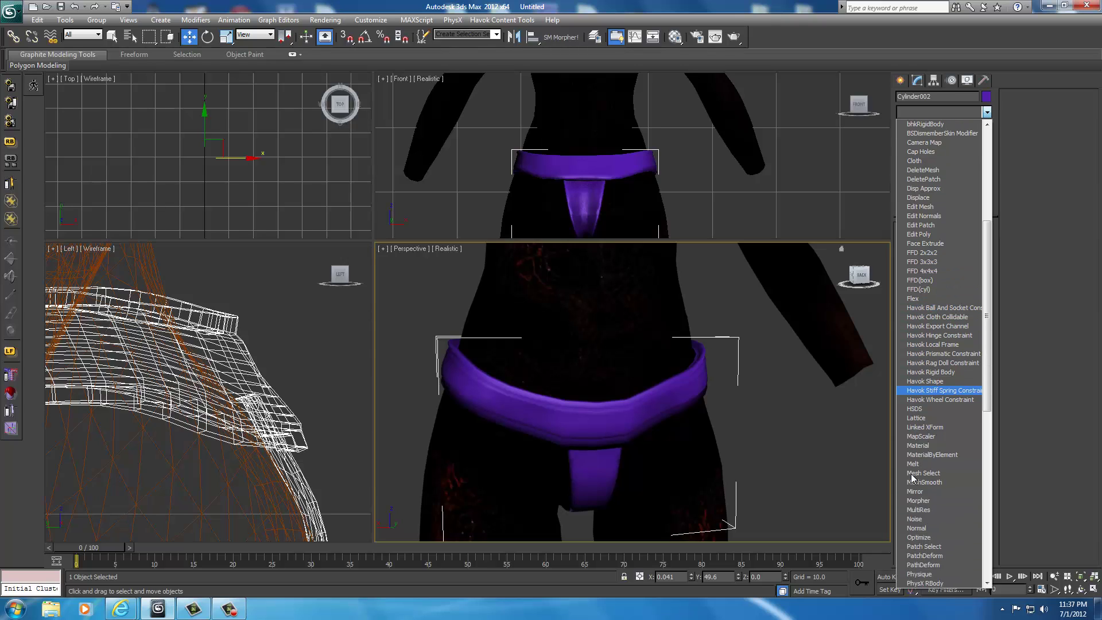
left_click(987, 111)
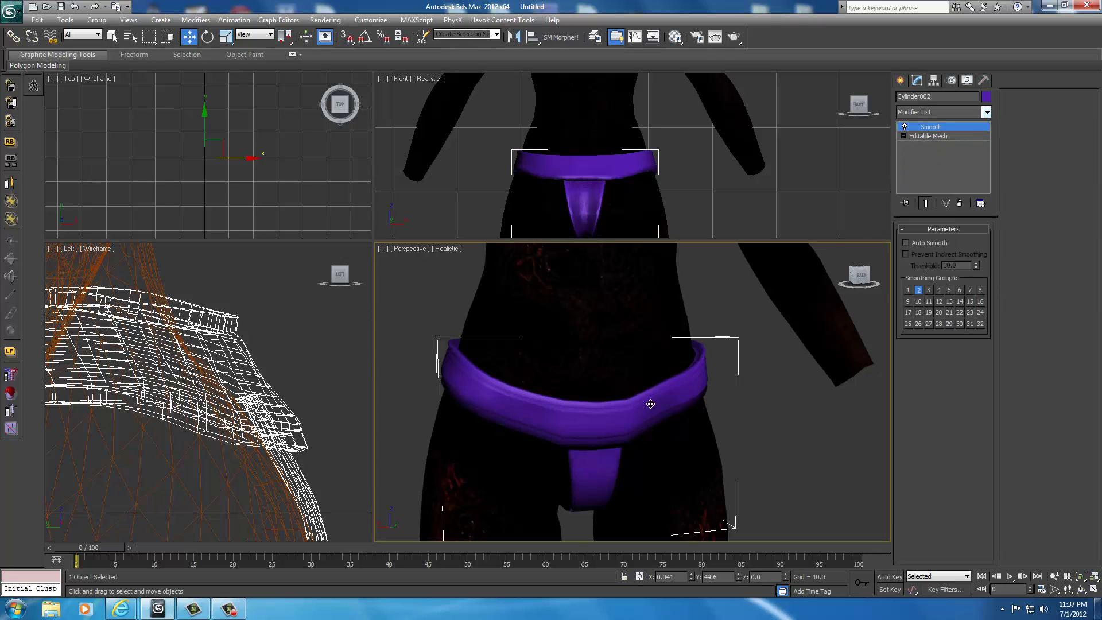
Step: Convert the smoothed belt and undies to an Editable Mesh to collapse the Smooth modifier
right_click(586, 441)
mouse_move(603, 546)
left_click(714, 542)
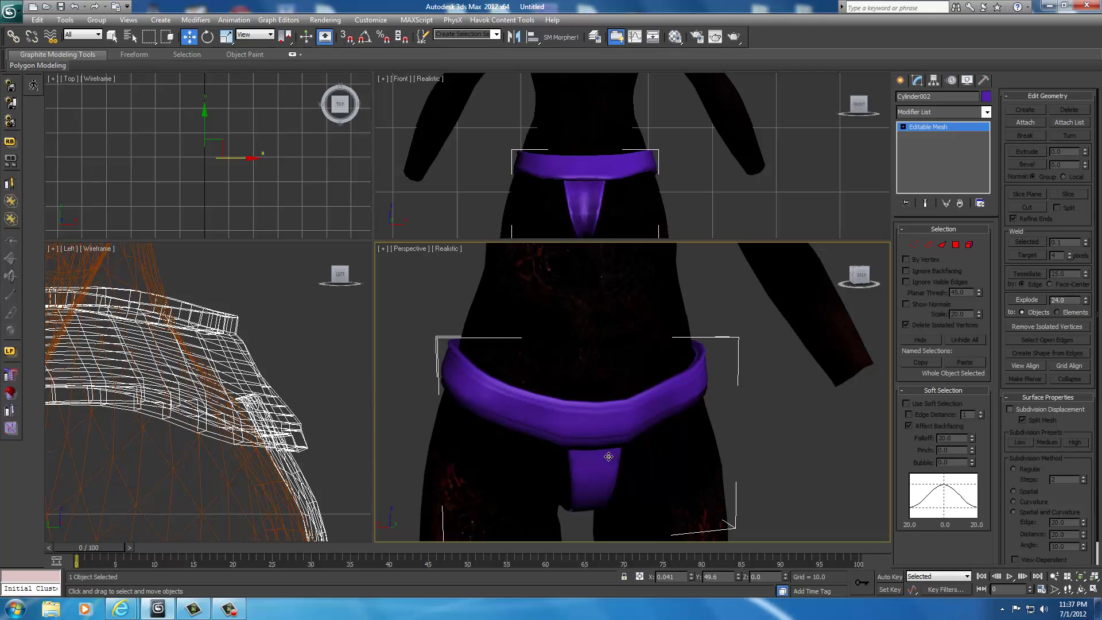
Step: Add an Unwrap UVW modifier to the combined belt and undies mesh
left_click(986, 112)
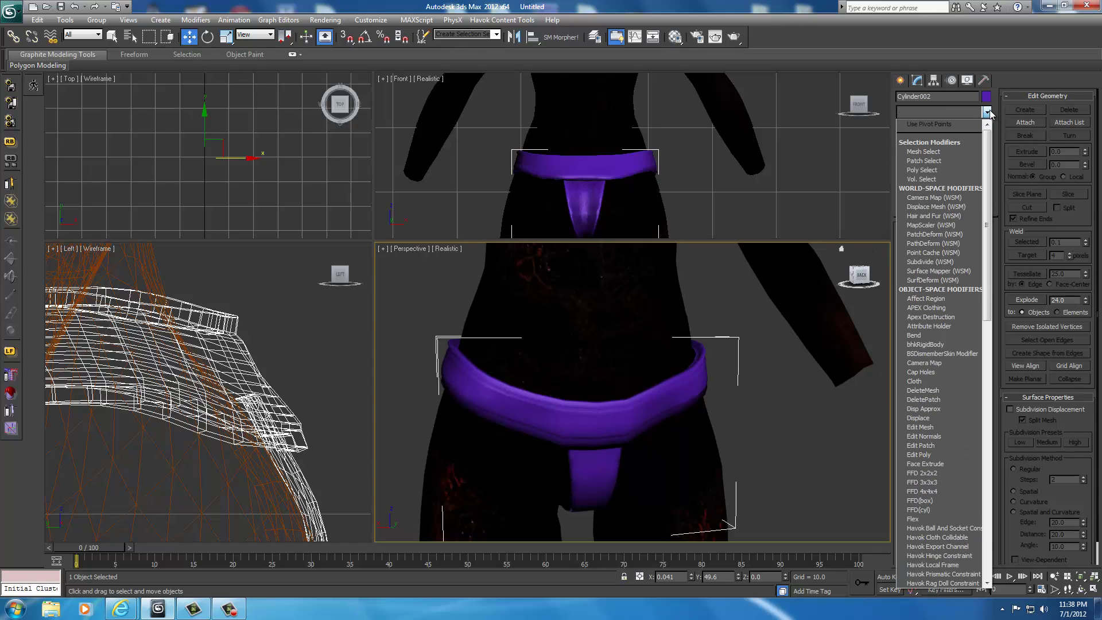
scroll(954, 410, "down", 5)
scroll(953, 411, "down", 9)
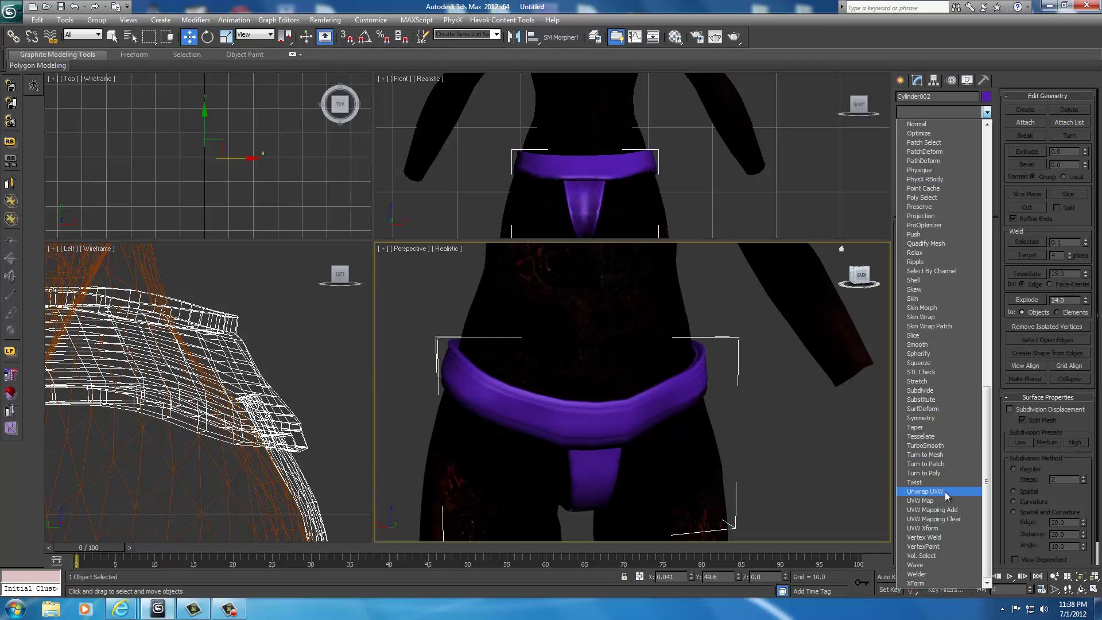
left_click(946, 492)
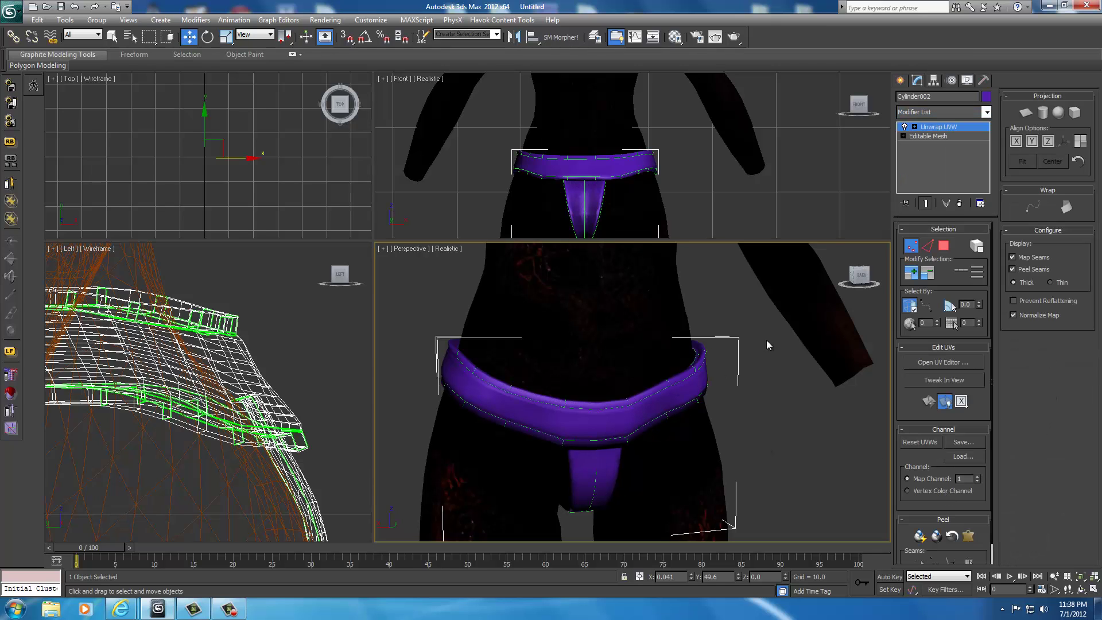
Step: Pack the combined belt and undies' UV elements together in the UV editor and close the editor
mouse_move(863, 285)
left_mouse_down()
mouse_move(829, 256)
mouse_move(677, 262)
mouse_move(676, 276)
mouse_move(784, 274)
mouse_move(379, 258)
mouse_move(884, 264)
mouse_move(855, 274)
left_mouse_up()
left_click(944, 362)
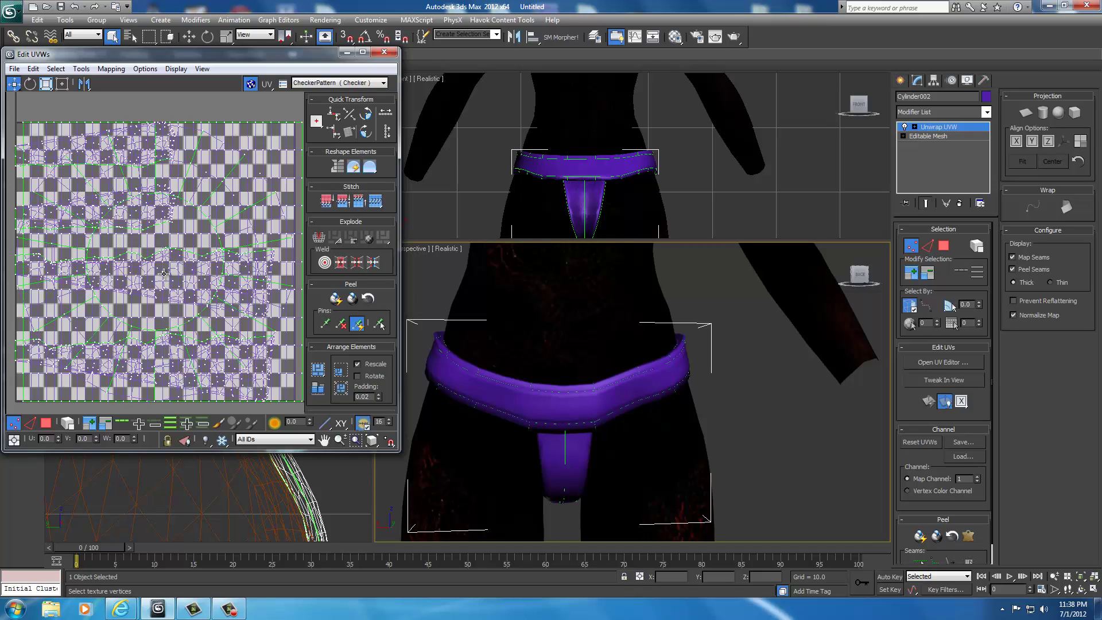
left_click(341, 388)
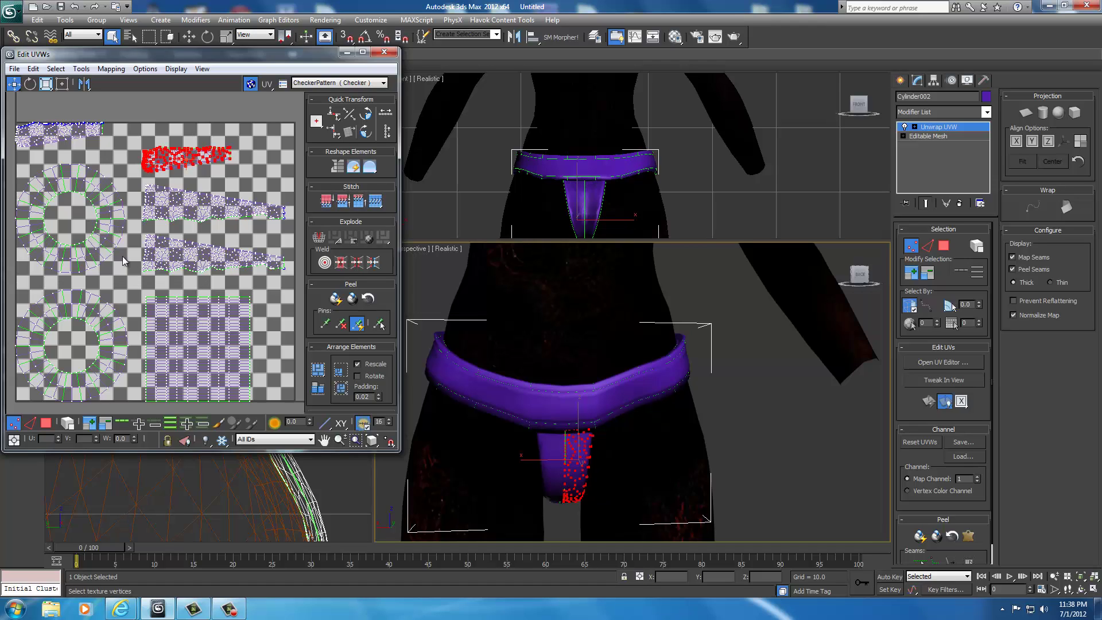
left_click(384, 51)
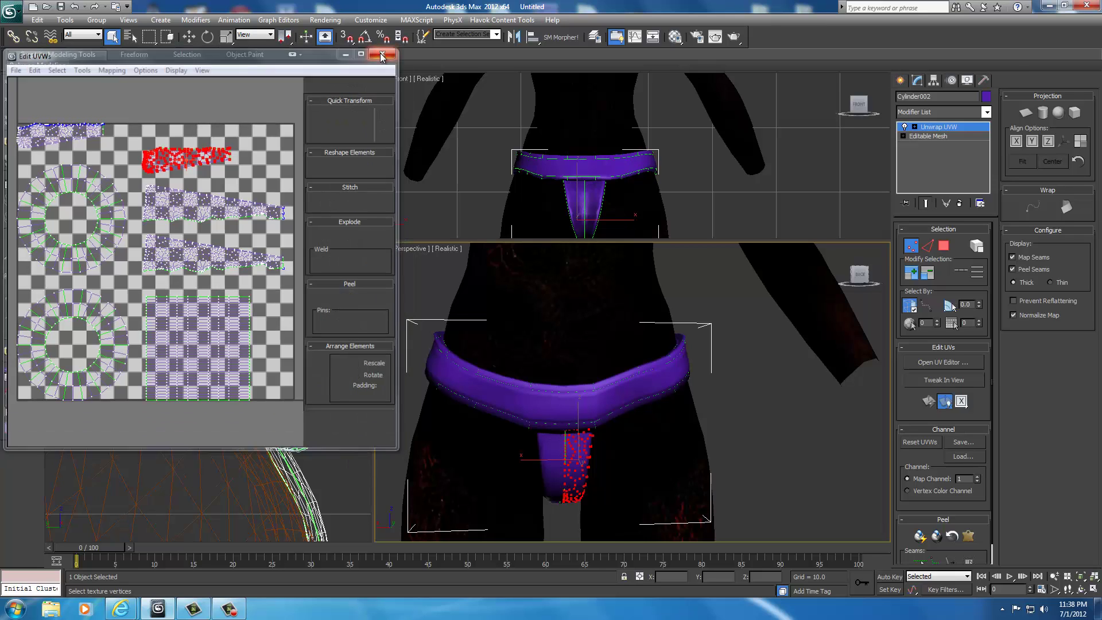
Step: Convert the unwrapped belt and undies to an Editable Mesh to collapse the Unwrap UVW modifier
right_click(563, 392)
mouse_move(583, 498)
left_click(687, 499)
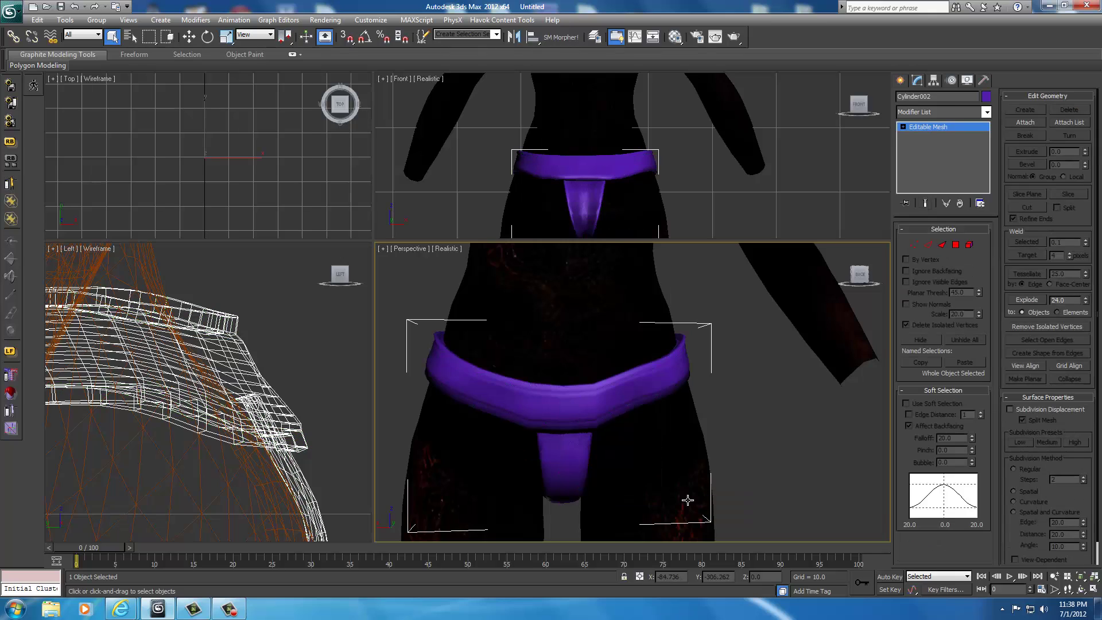
Step: Apply another Smooth modifier to the unwrapped belt and undies, using smoothing group 2
left_click(986, 112)
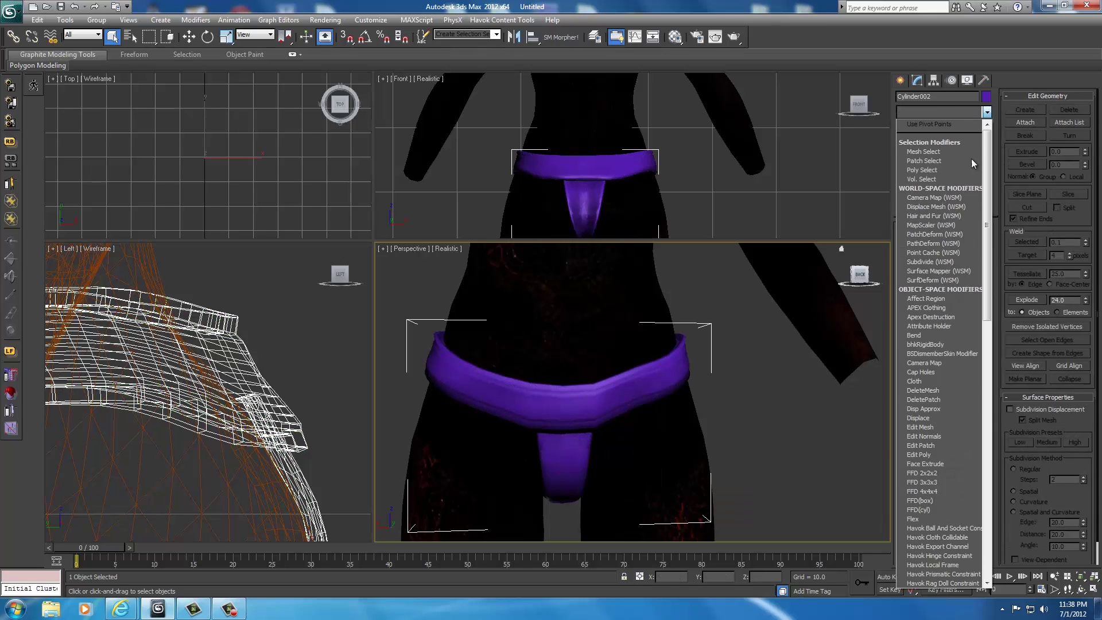
scroll(941, 344, "down", 10)
scroll(926, 493, "down", 8)
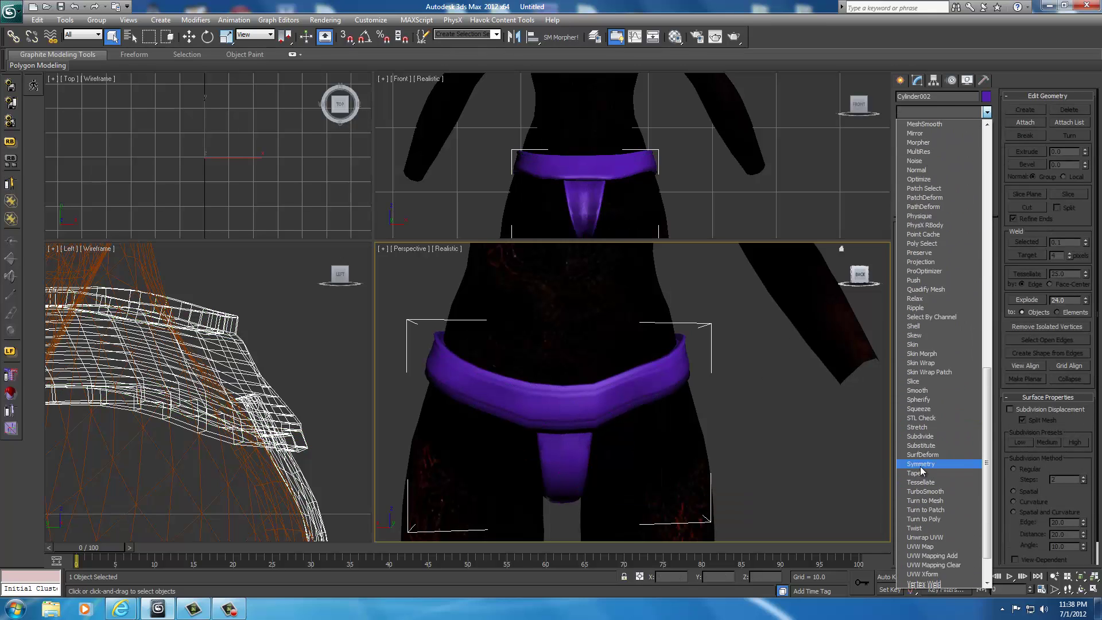
left_click(921, 345)
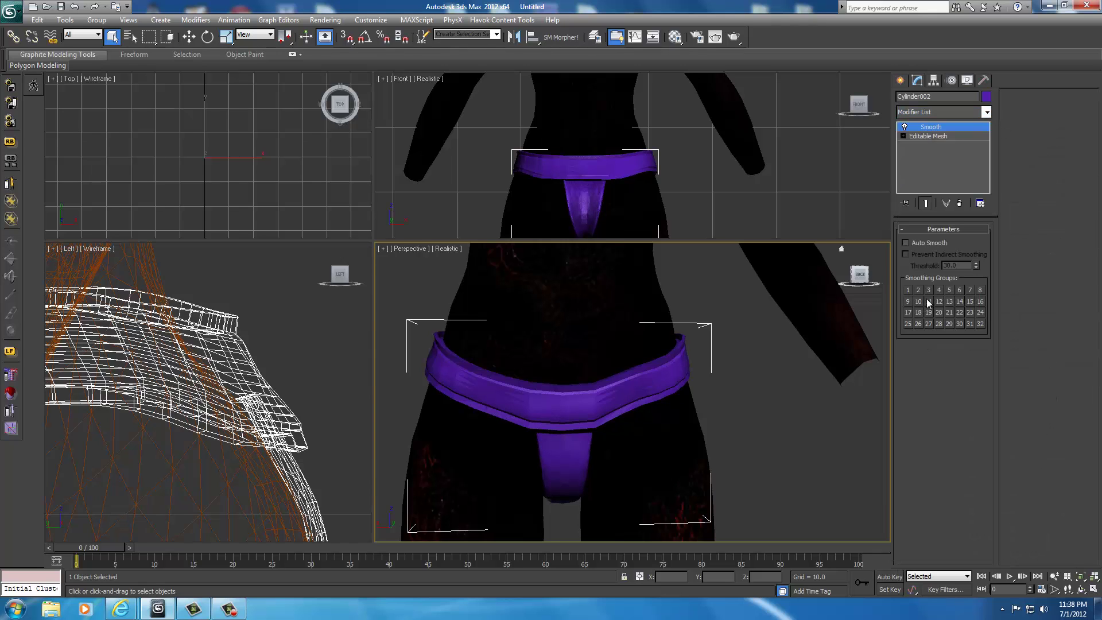
left_click(918, 290)
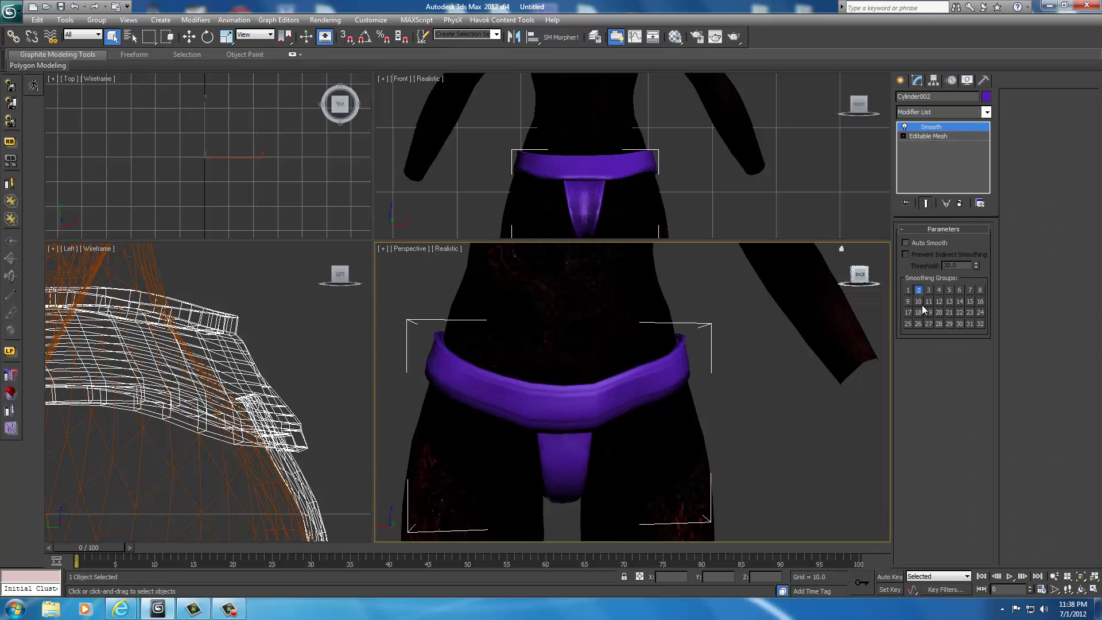
Step: Add a Skin Wrap modifier to the belt and undies and add the SLIM PUSHUPNW3 body as its control object
left_click(987, 112)
scroll(933, 367, "down", 10)
scroll(932, 429, "down", 6)
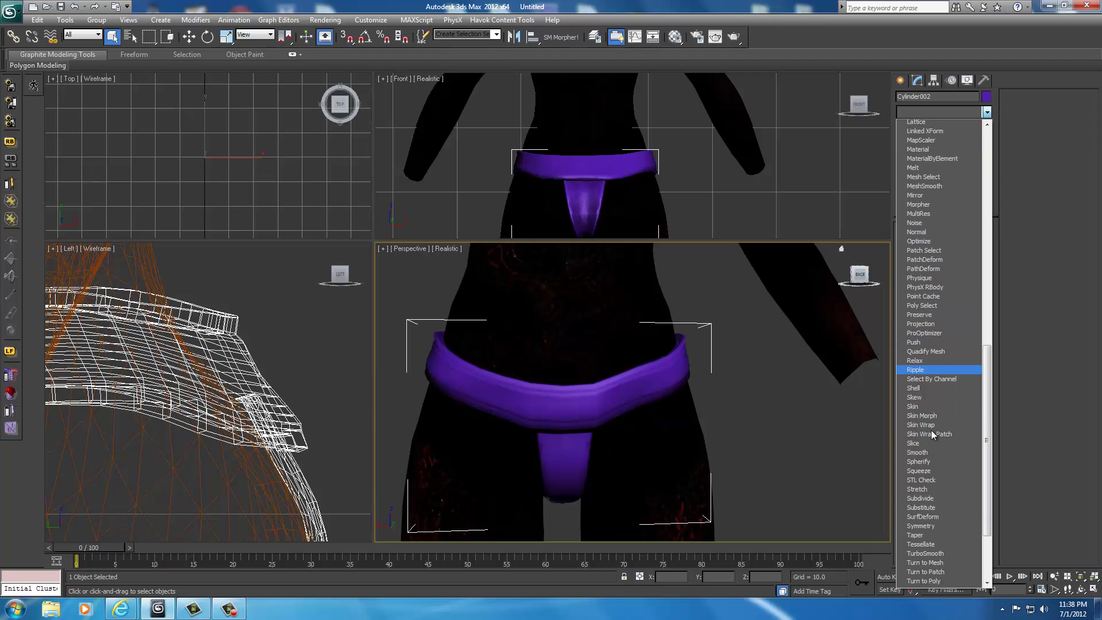
left_click(928, 336)
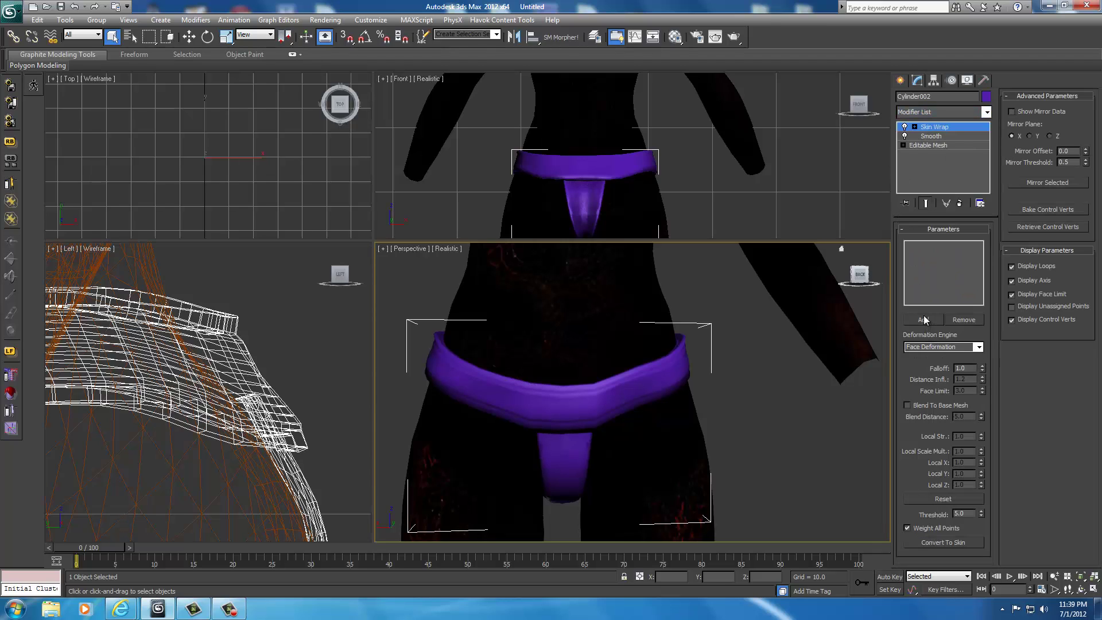
left_click(924, 319)
left_click(589, 313)
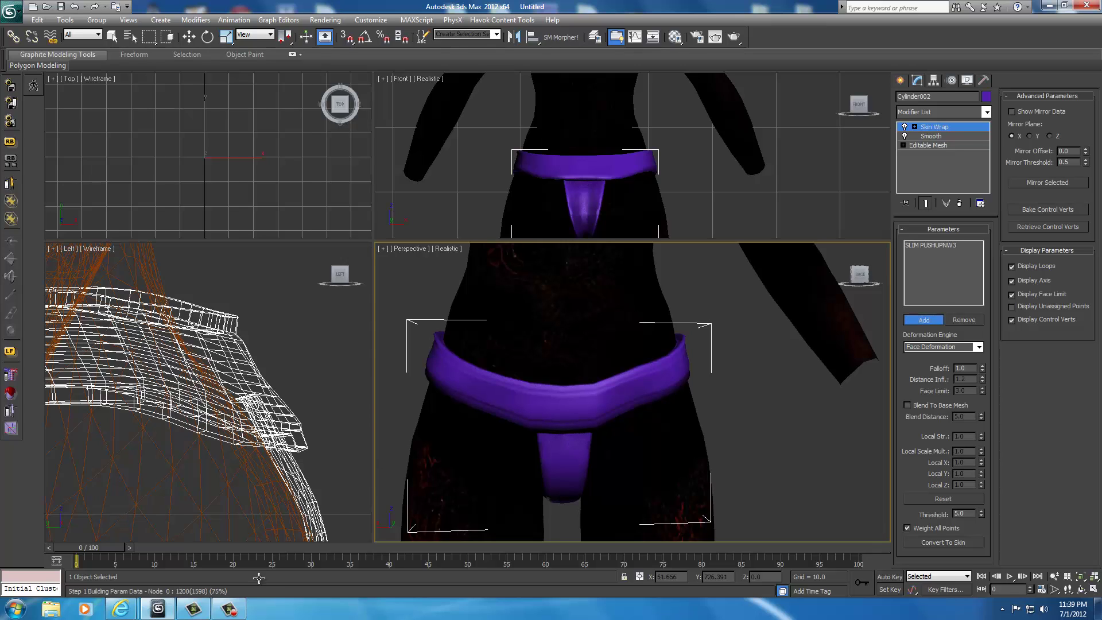
Step: Convert the Skin Wrap to a Skin modifier and delete the Skin Wrap from the stack
left_click(935, 542)
right_click(937, 139)
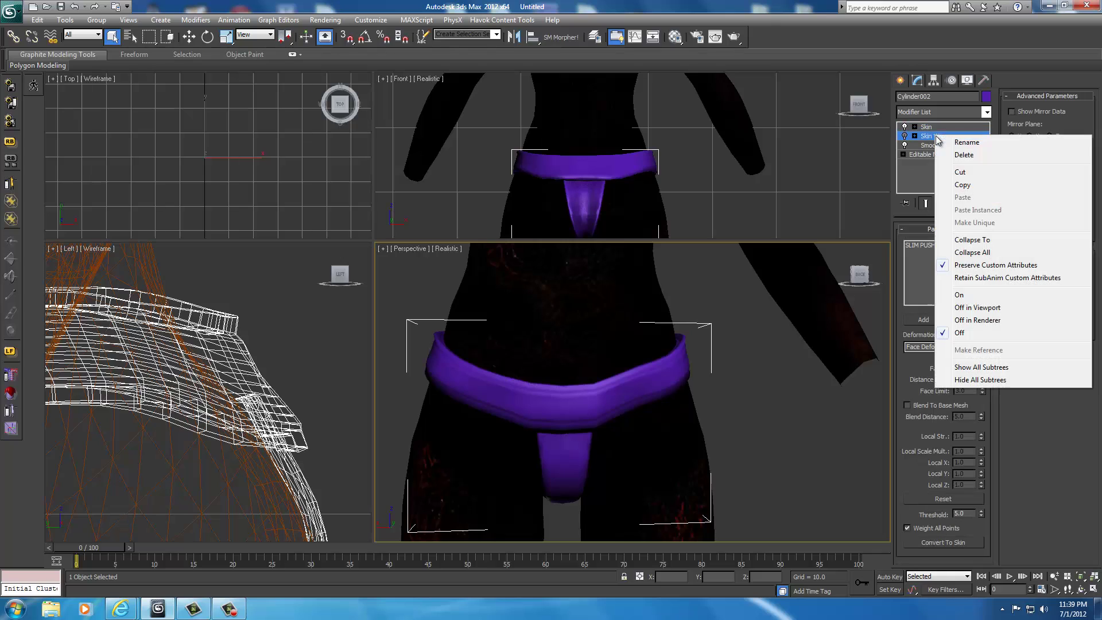
left_click(964, 155)
left_click(972, 127)
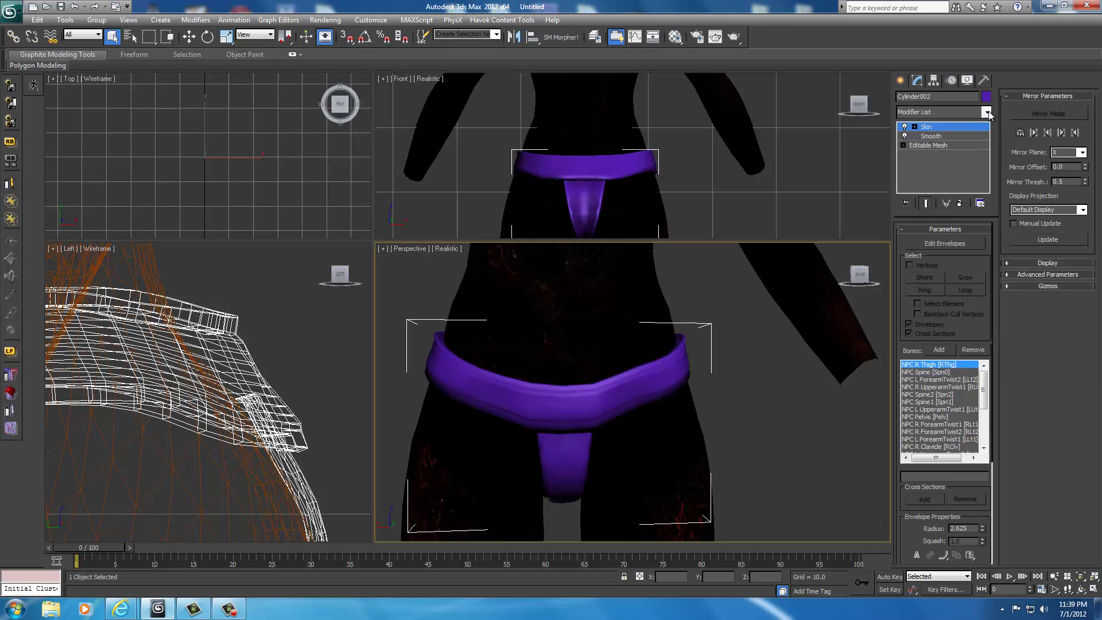
Step: Add a BSDismemberSkin modifier and select all faces of the belt and undies for its partition
left_click(988, 111)
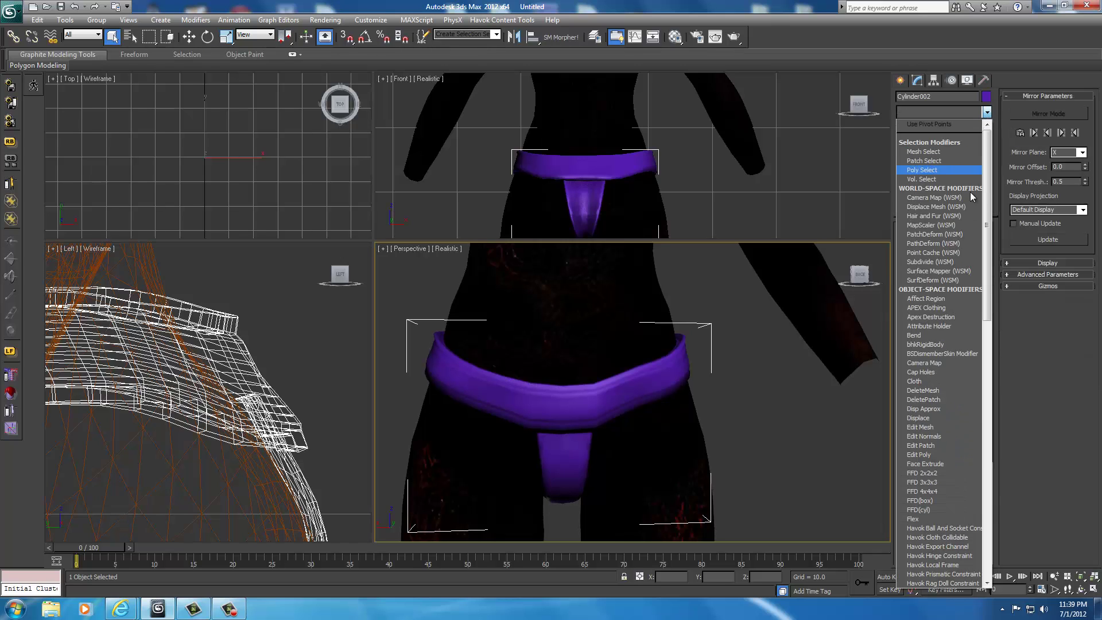
left_click(942, 354)
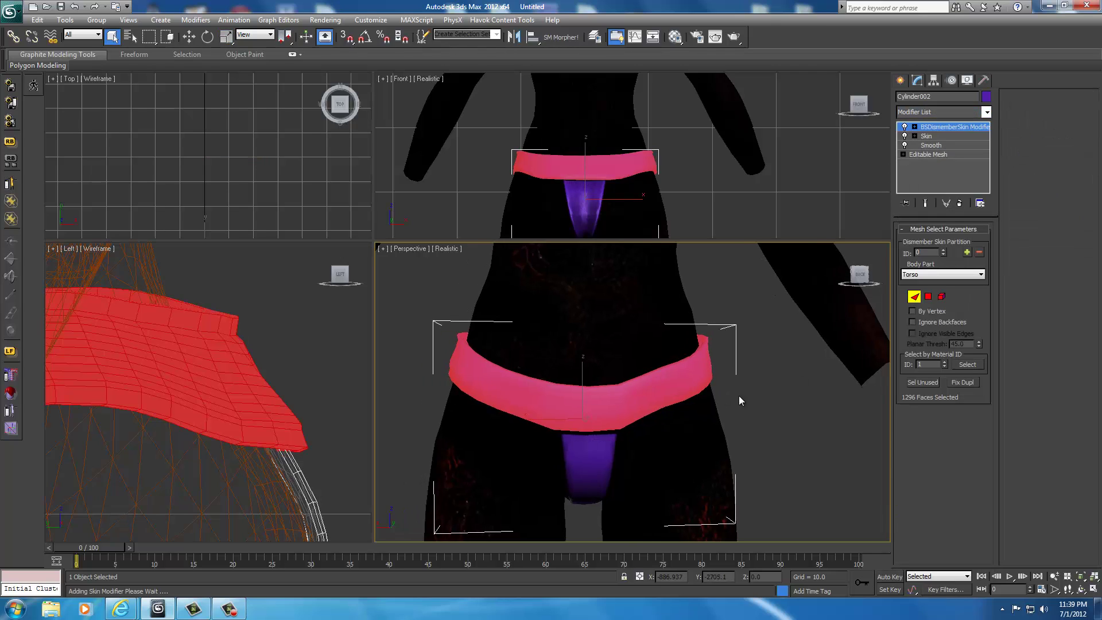
scroll(738, 396, "down", 5)
left_click_drag(484, 317, 774, 481)
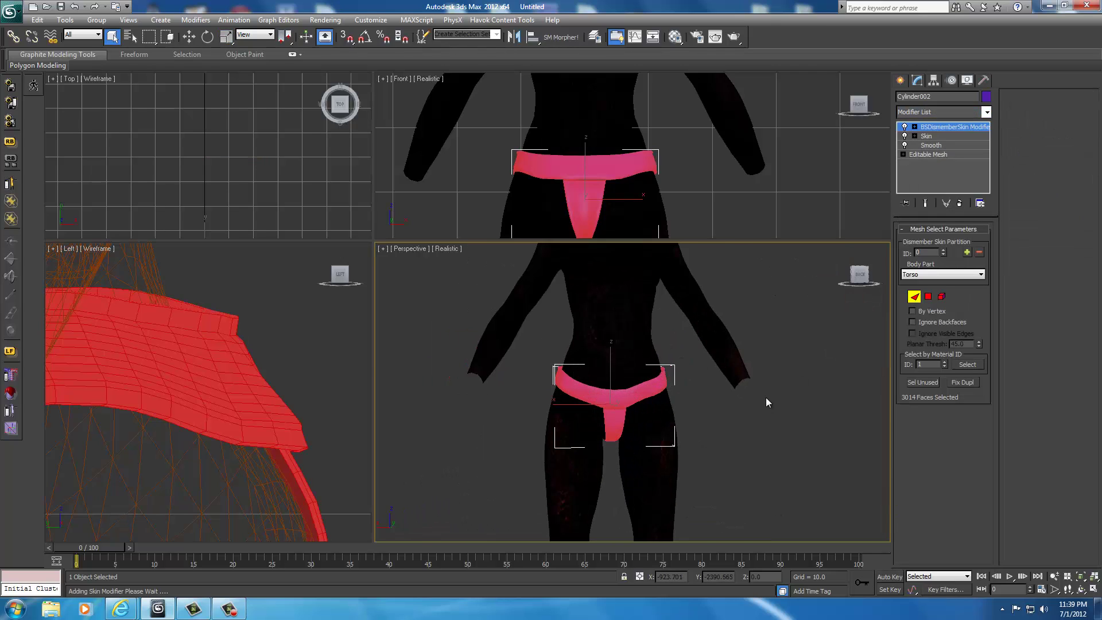
Step: Set the dismember skin partition's body part to Skyrim Torso 1 and leave modifier editing
scroll(766, 397, "up", 2)
left_click(942, 274)
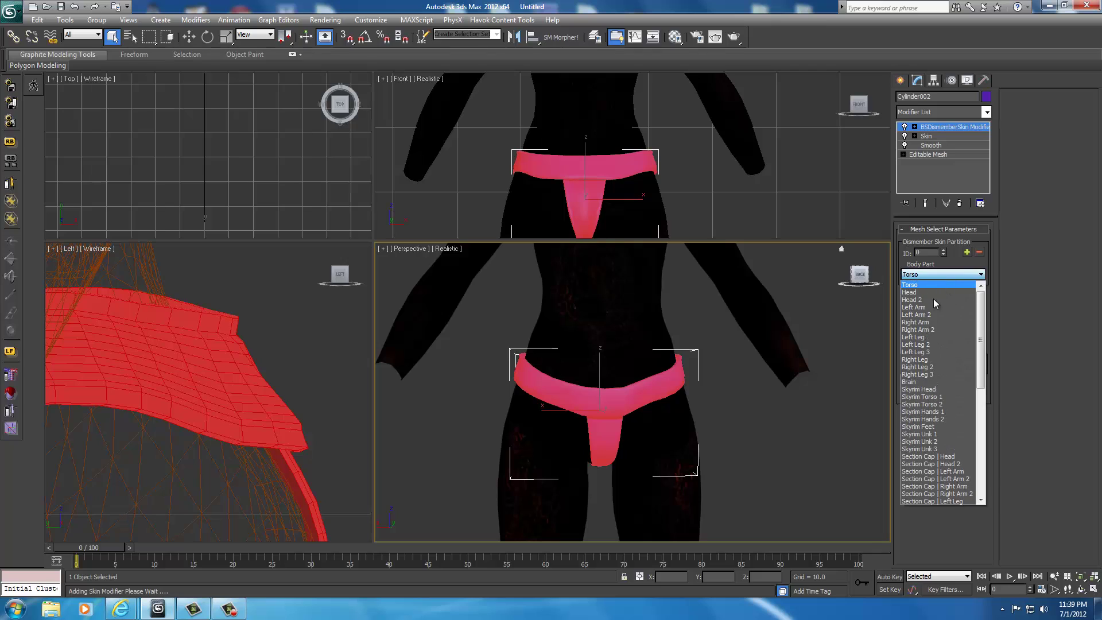
left_click(918, 397)
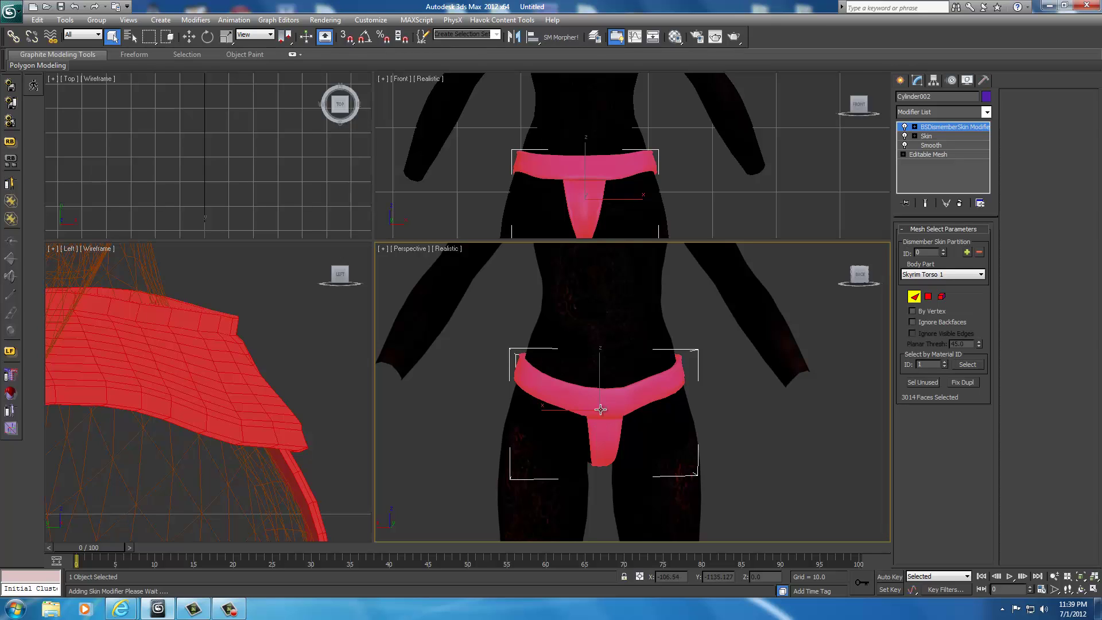
left_click(900, 80)
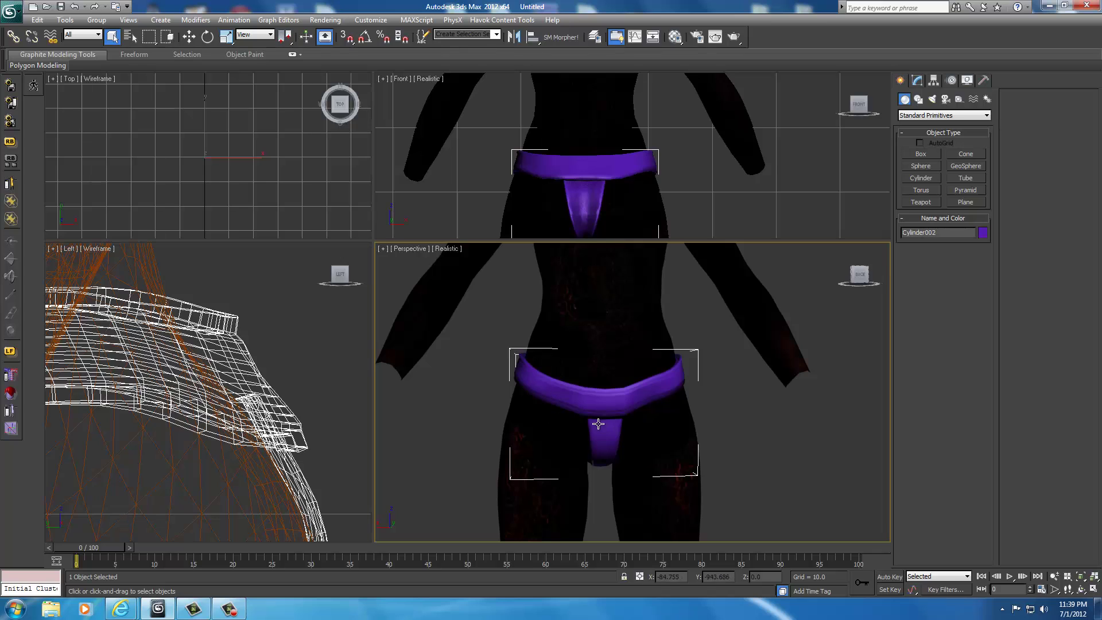
Step: Export the combined belt and undies to the Backup folder as a Netimmerse/Gamebryo NIF named Belt01andUndies01
left_click(10, 9)
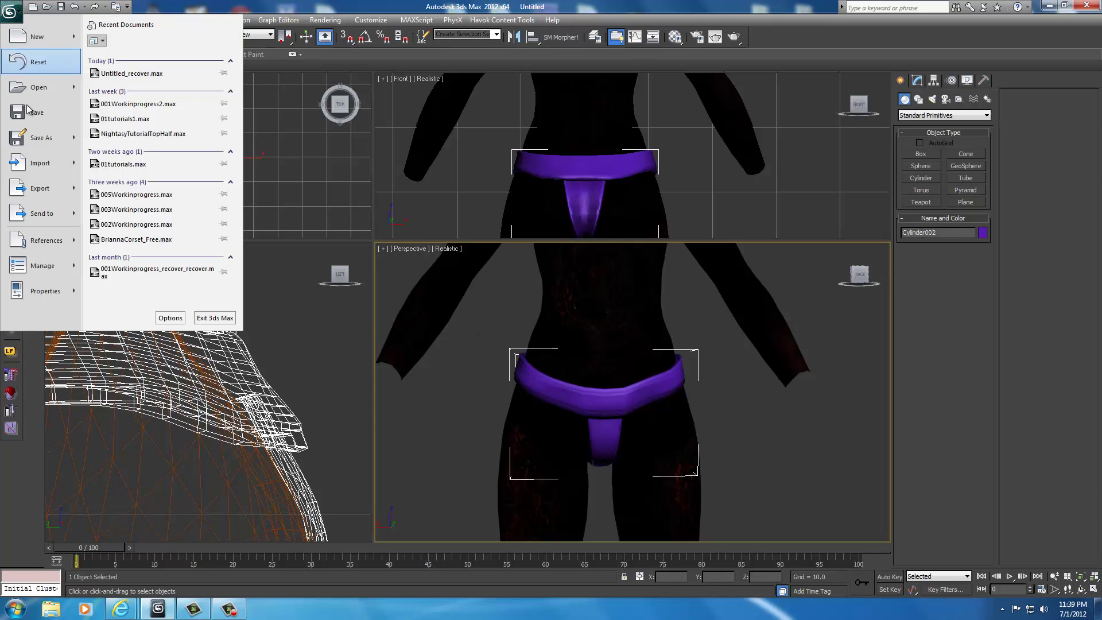
left_click(40, 187)
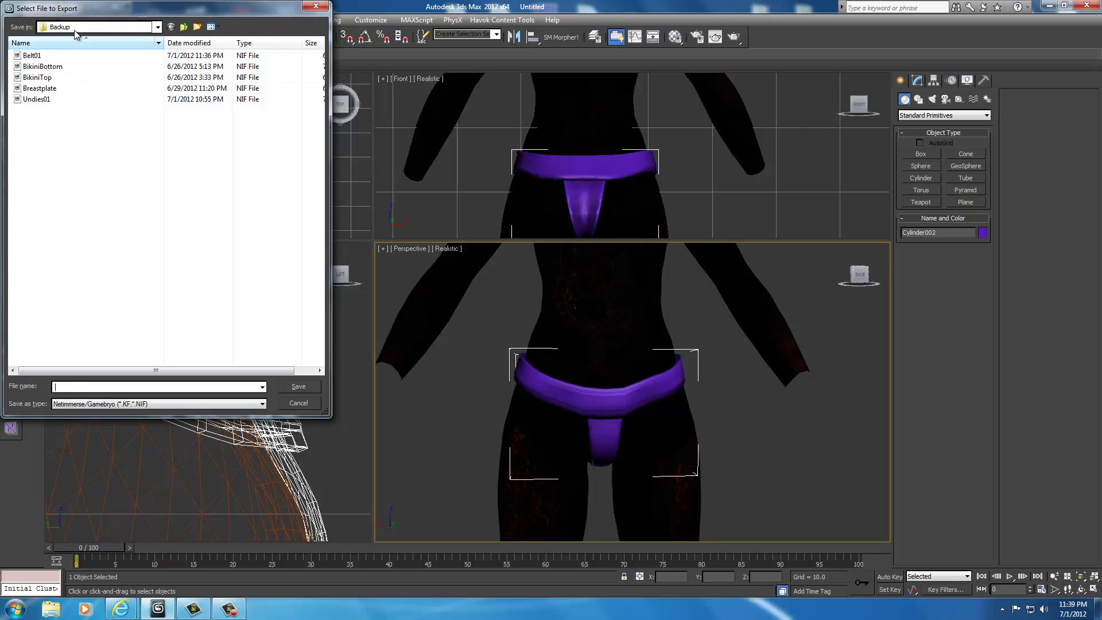
left_click(157, 27)
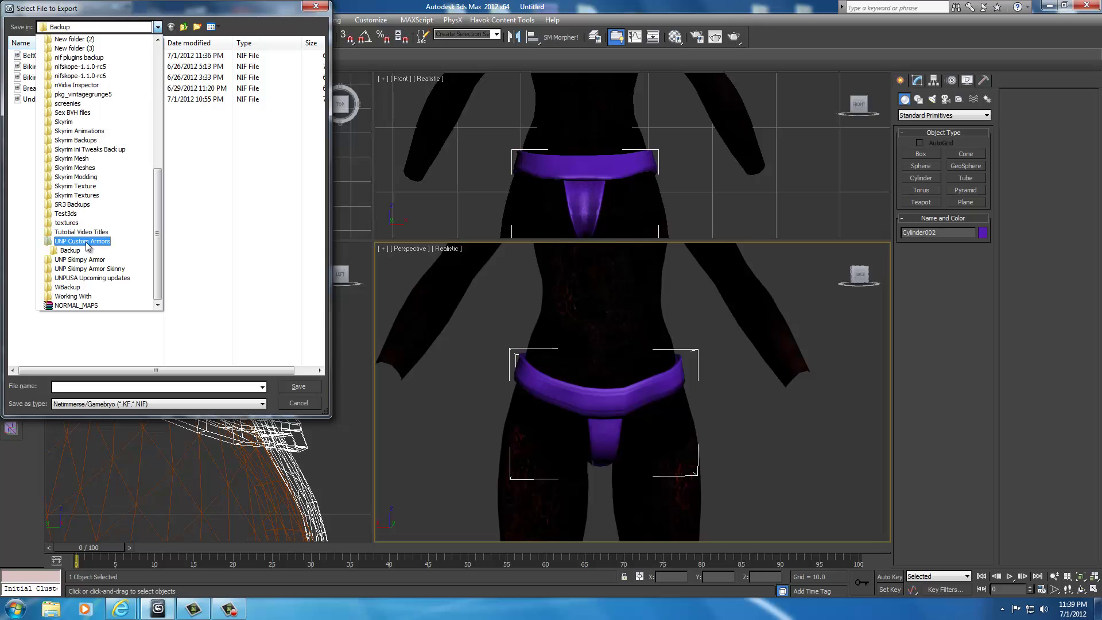
left_click(246, 256)
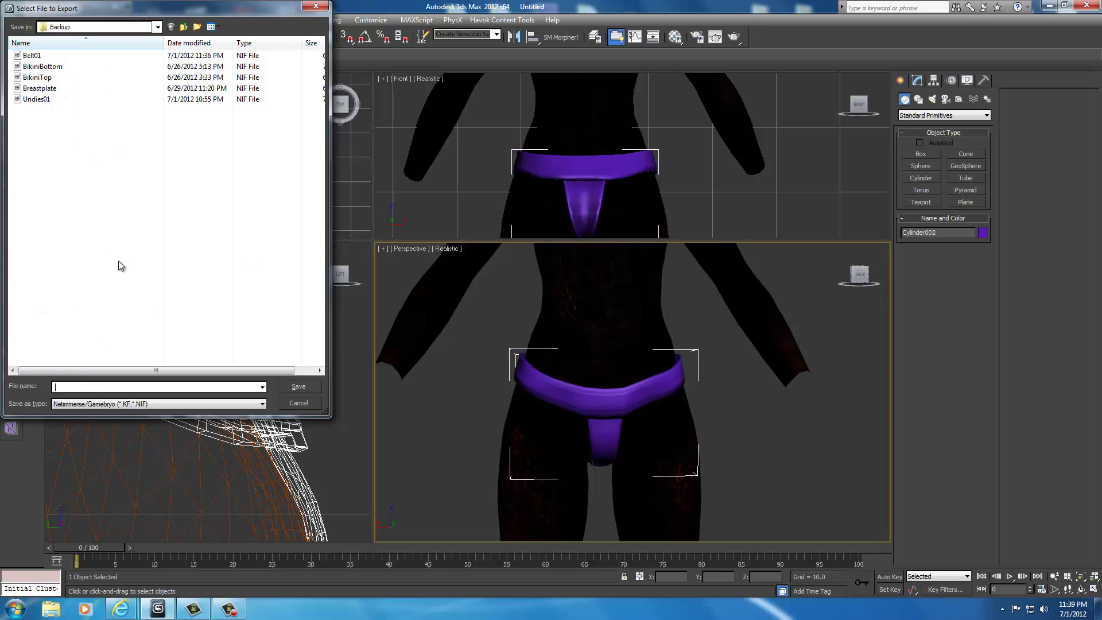
type("Bel")
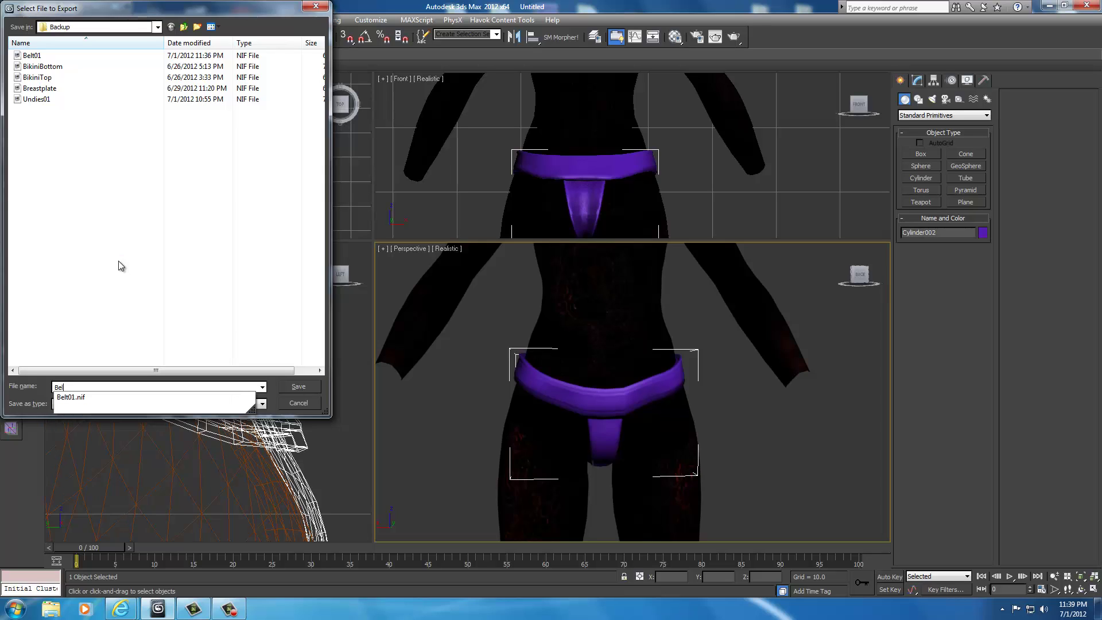
type("tandB")
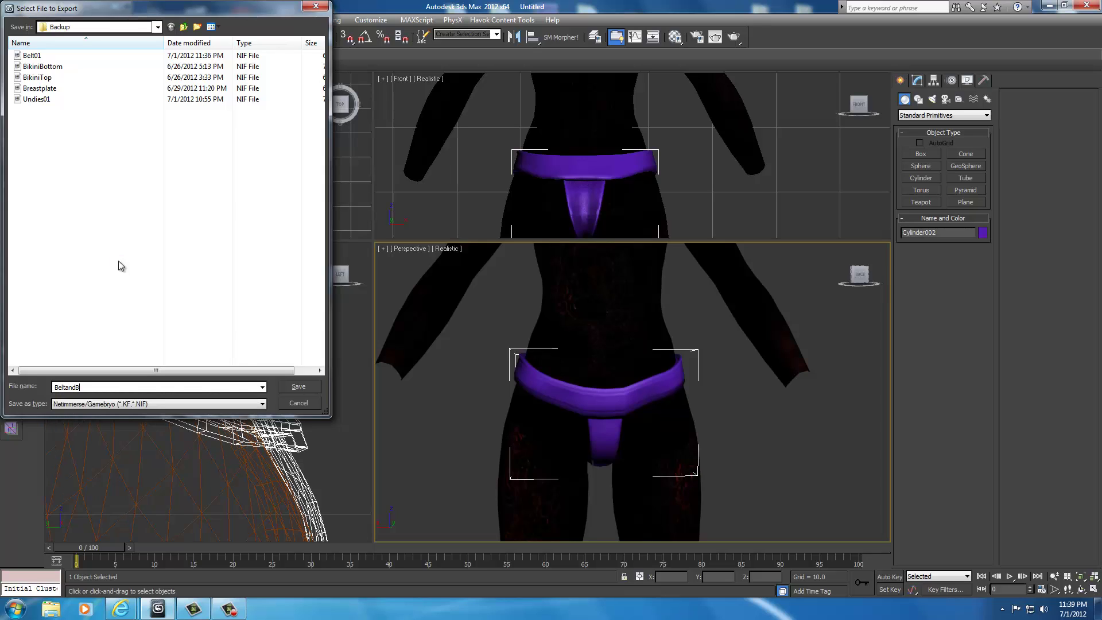
key("BackSpace")
type("Uni")
type("dies01")
type("01")
left_click(302, 385)
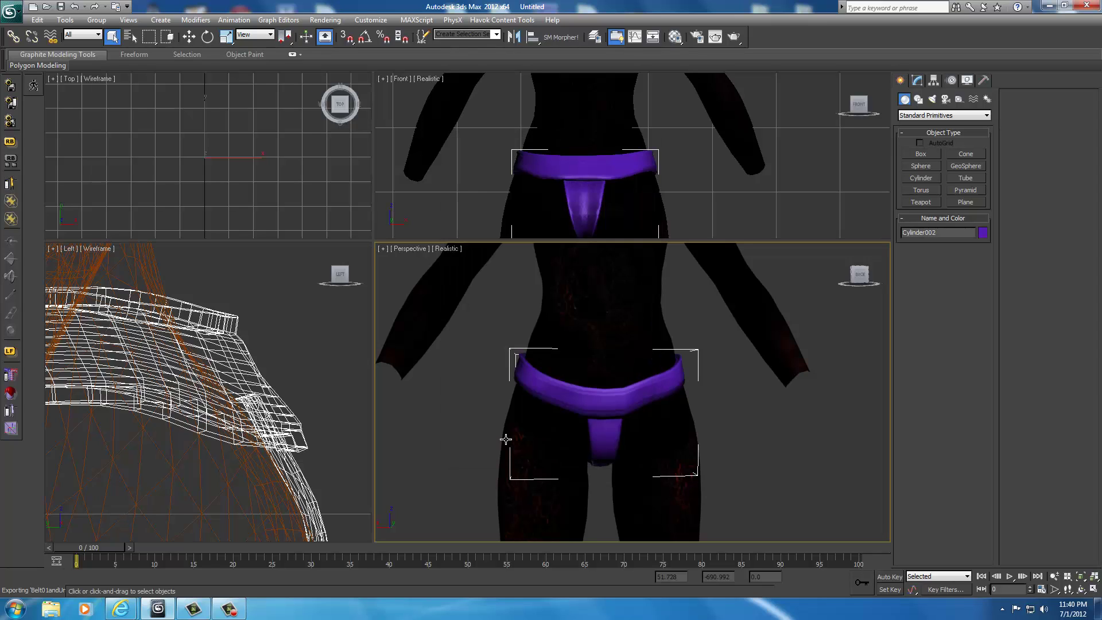
Step: Unhide all hidden objects in the scene, including the skeleton bones
middle_click_drag(516, 394, 547, 397)
scroll(521, 404, "down", 5)
scroll(521, 398, "up", 3)
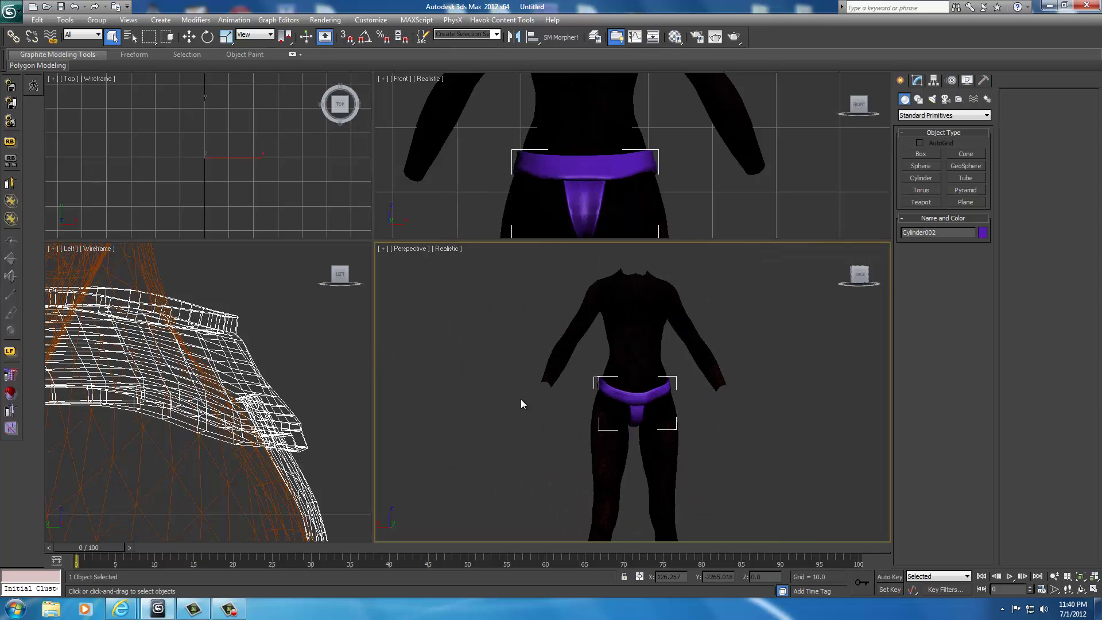
right_click(508, 397)
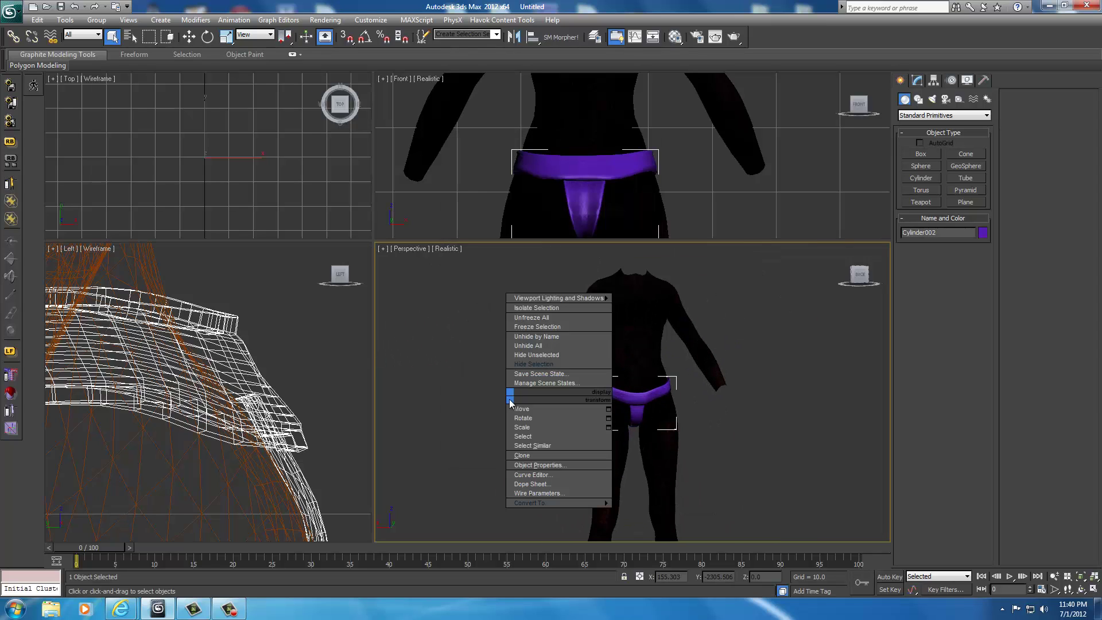
left_click(537, 345)
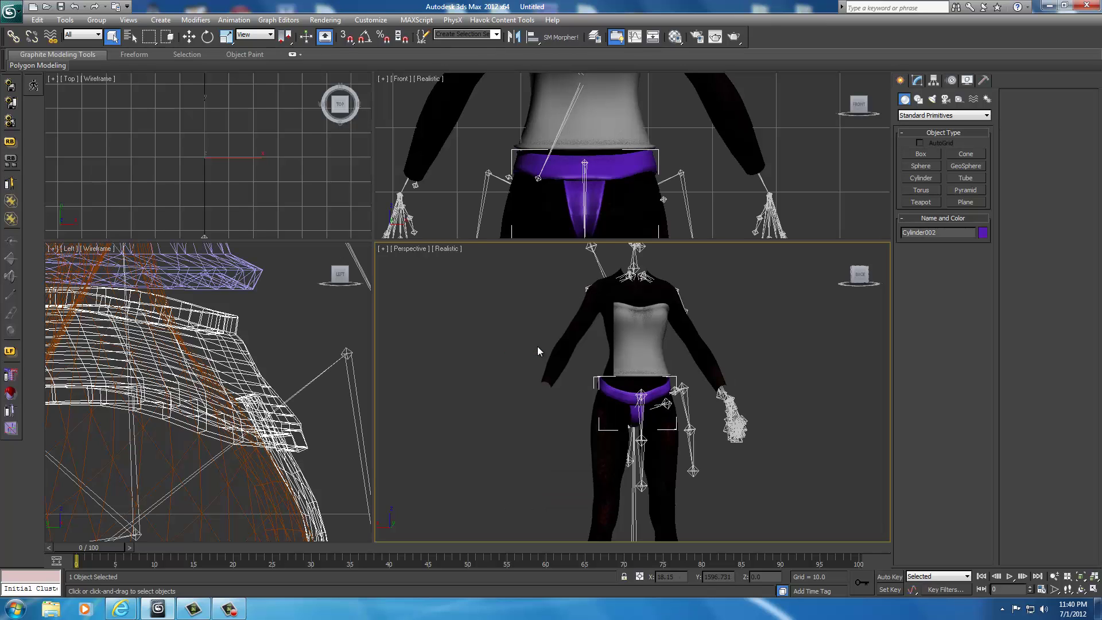
Step: Hide the grey top covering the body's torso
left_click(635, 339)
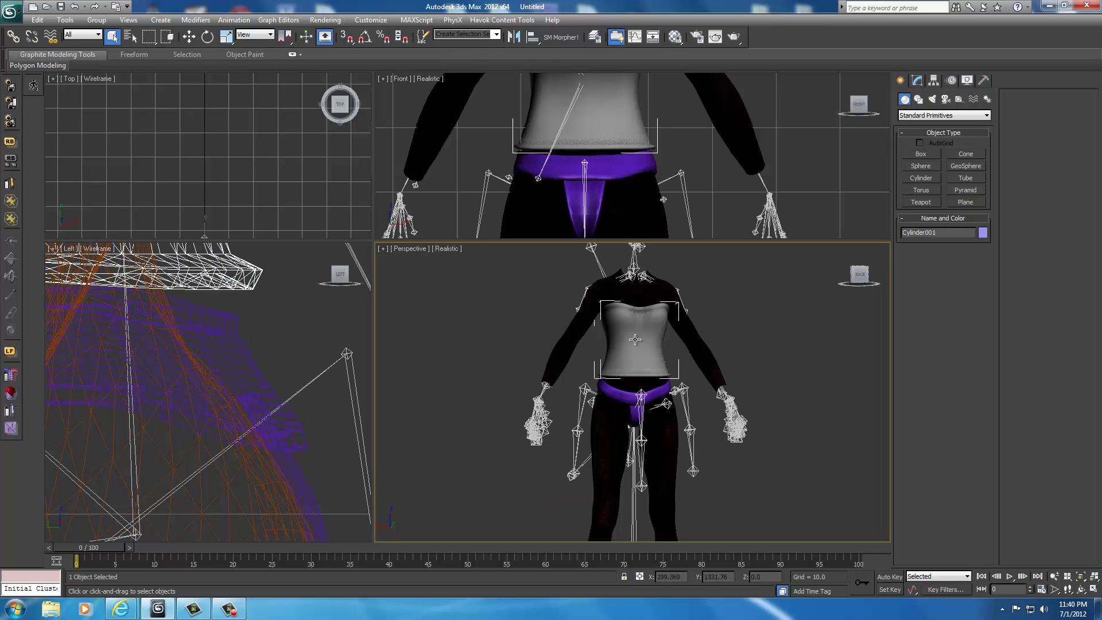
right_click(634, 339)
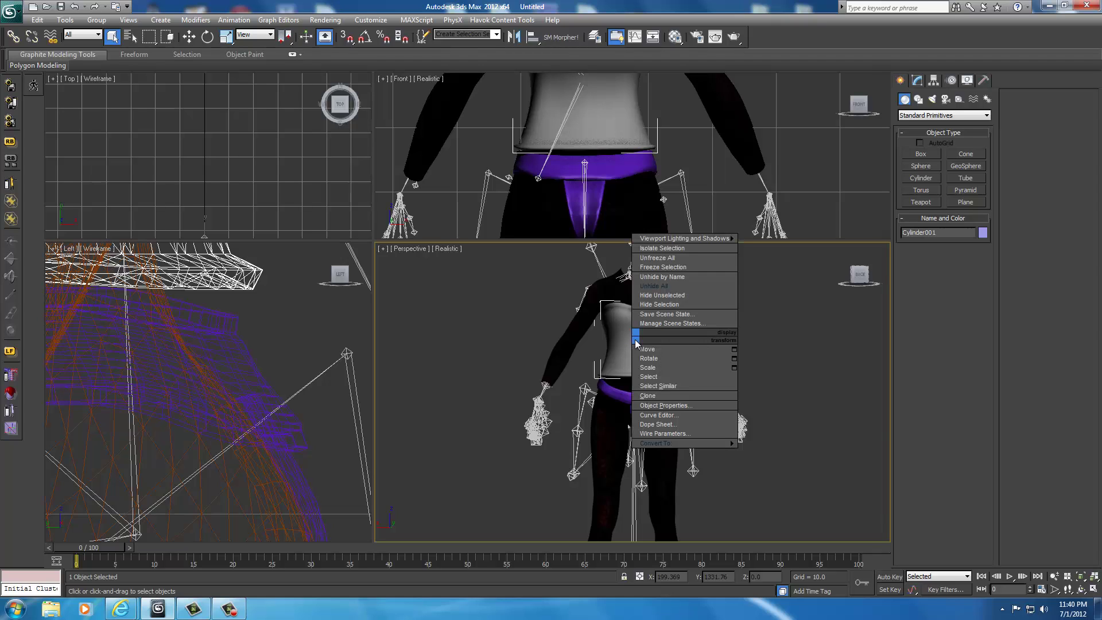
left_click(653, 305)
middle_click_drag(652, 348, 621, 347)
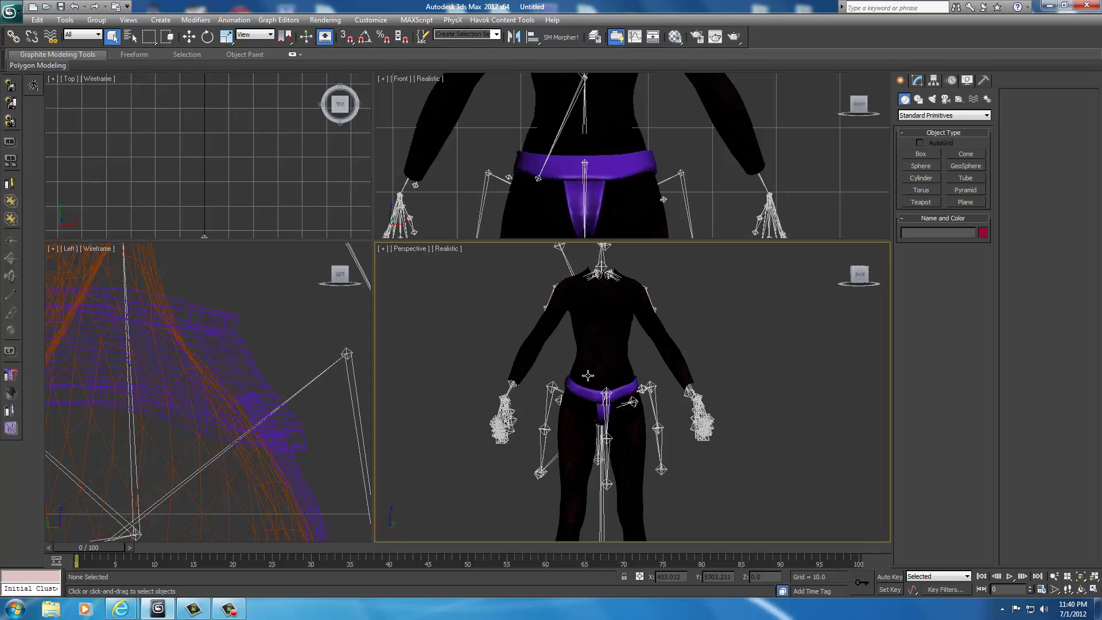
Step: Enable envelope editing in the belt and undies' Skin modifier to inspect the bone weights
left_click(591, 396)
left_click(917, 80)
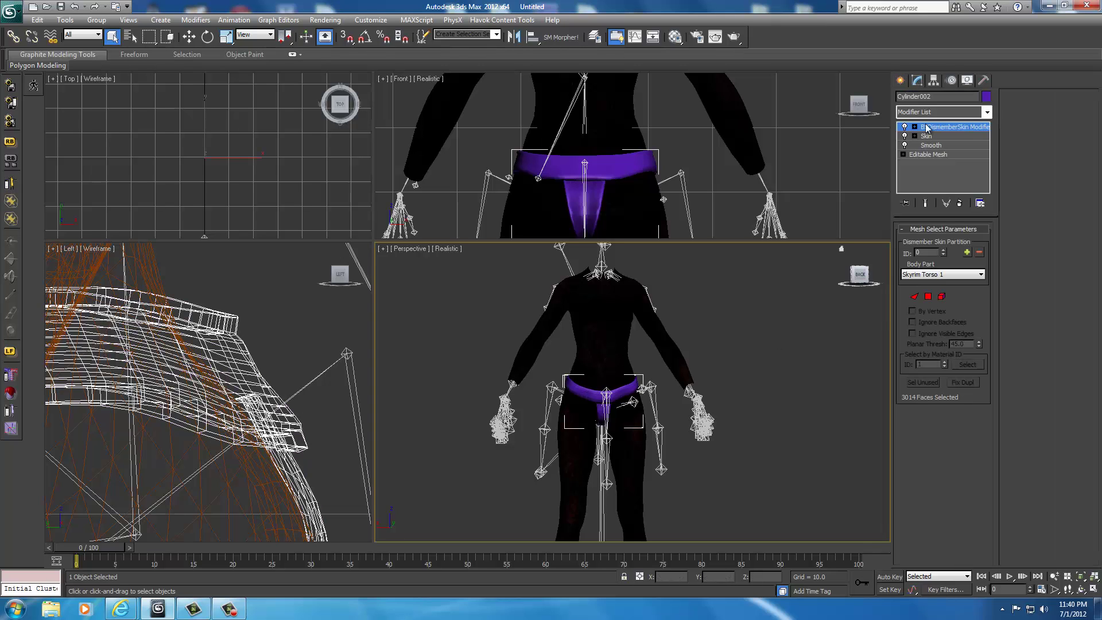
left_click(927, 136)
left_click(932, 244)
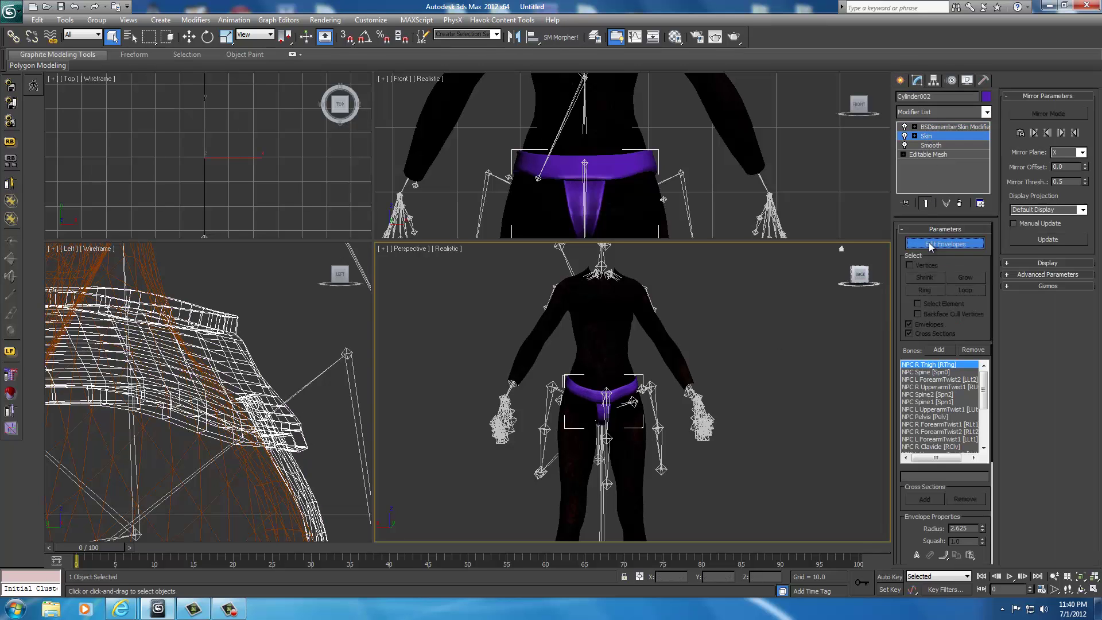
scroll(626, 379, "up", 5)
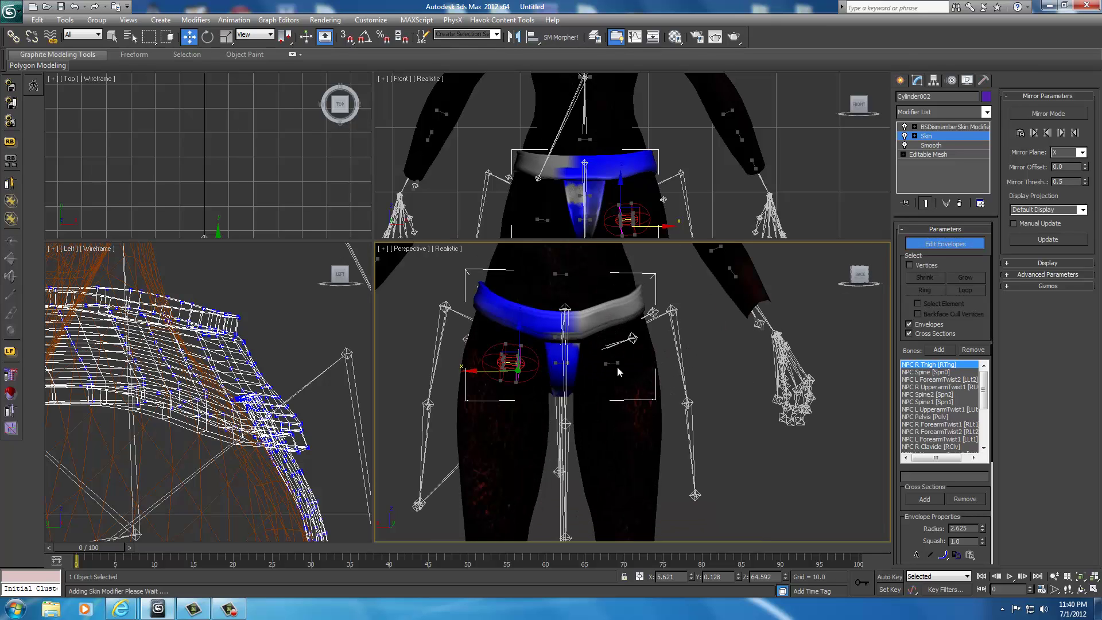
Step: Inspect the NPC Spine and NPC Pelvis bone weights on the belt and undies, and leave envelope editing
left_click(594, 361)
left_click(562, 343)
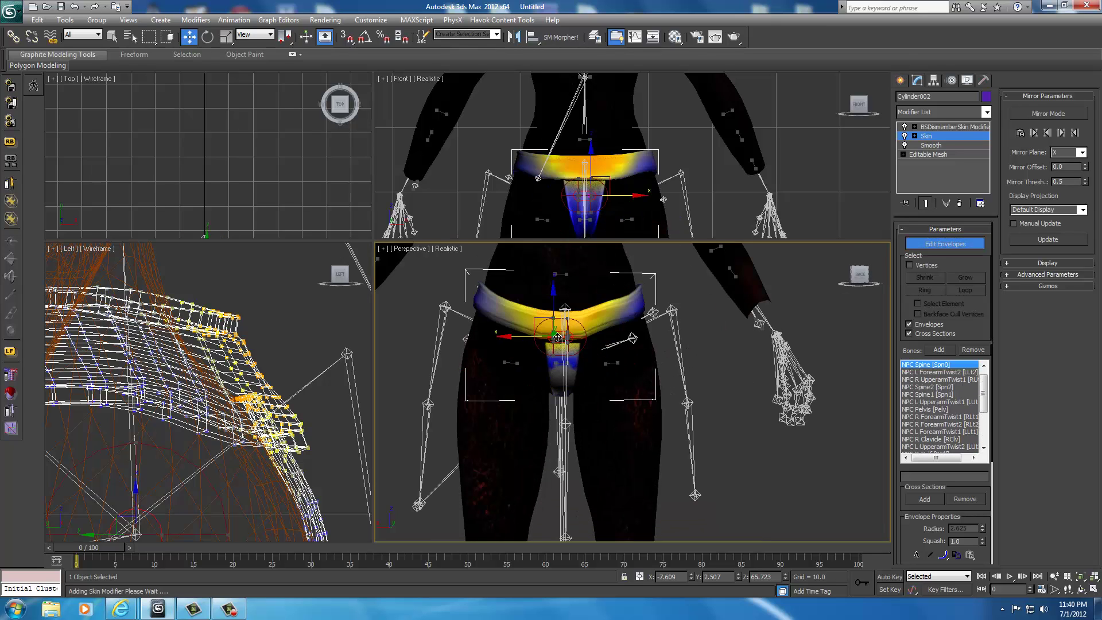
left_click(562, 363)
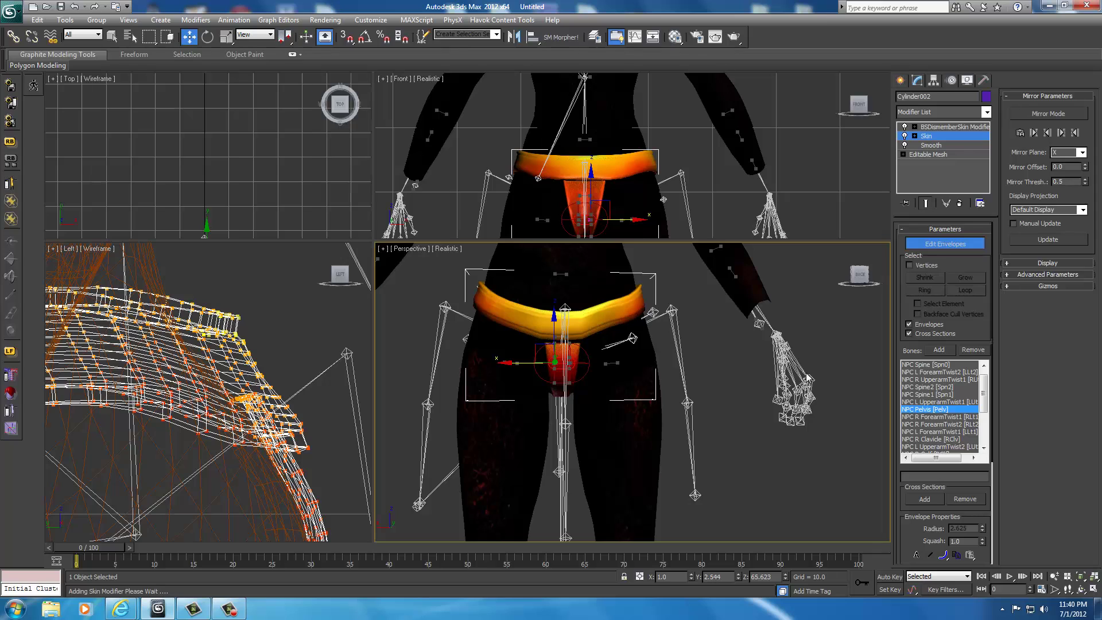
left_click(933, 245)
scroll(653, 340, "down", 5)
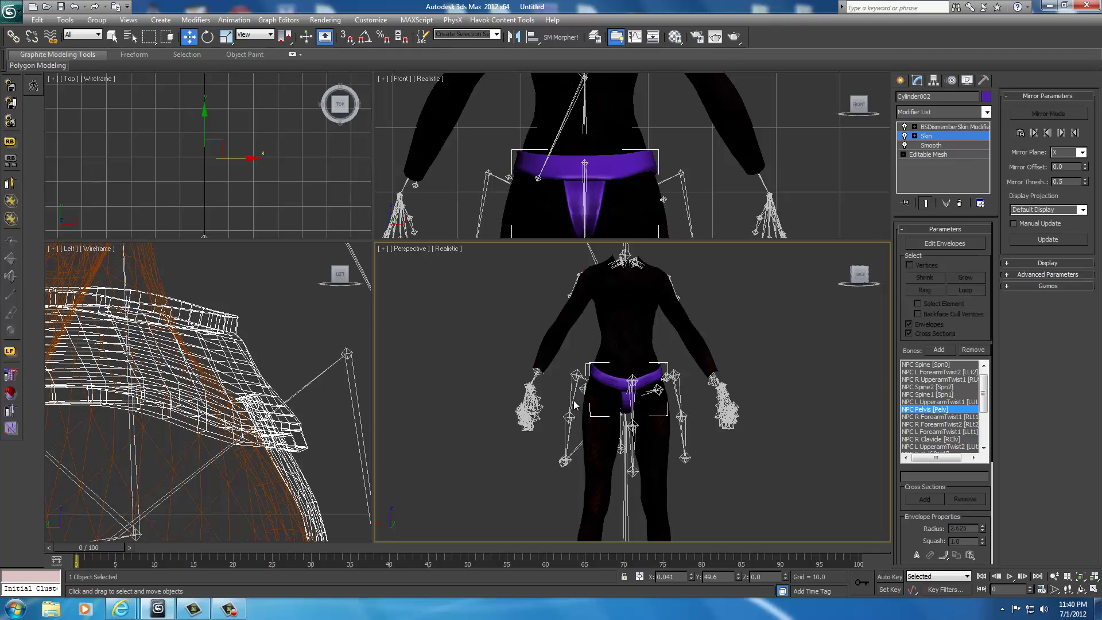
Step: Export the skinned belt and undies to the Backup folder as a Skyrim NIF named Belt01andUndies01
left_click(900, 80)
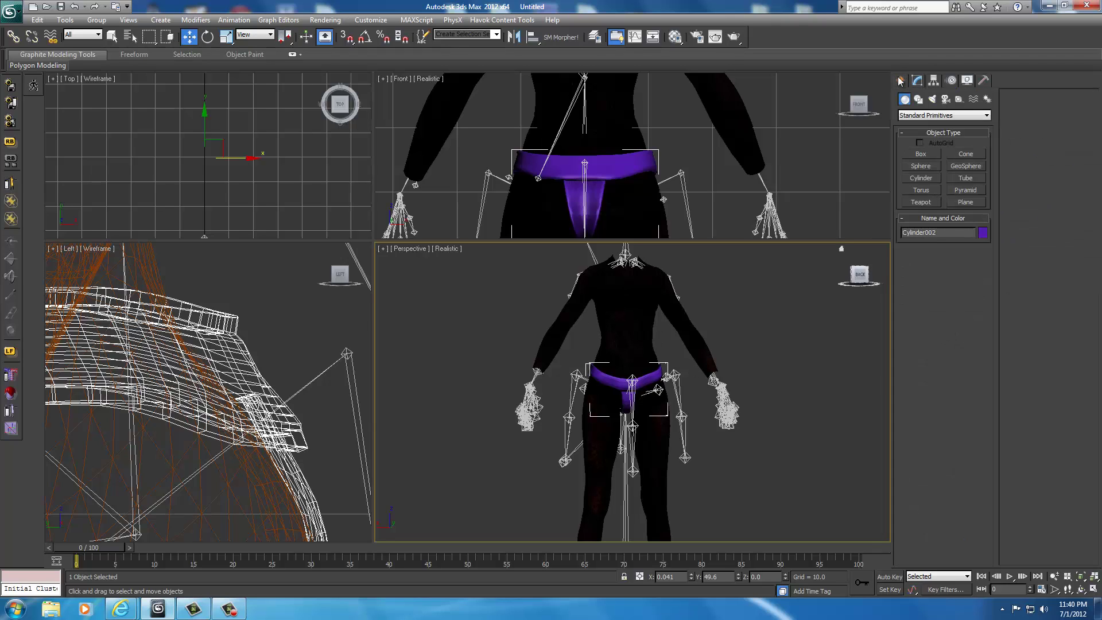
left_click(10, 10)
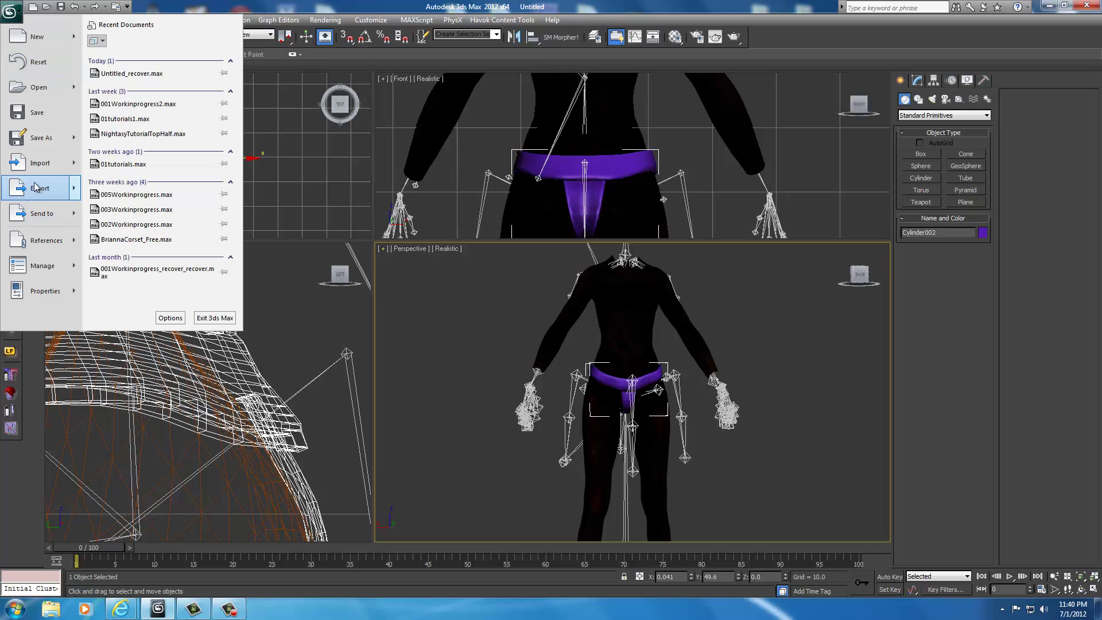
left_click(35, 183)
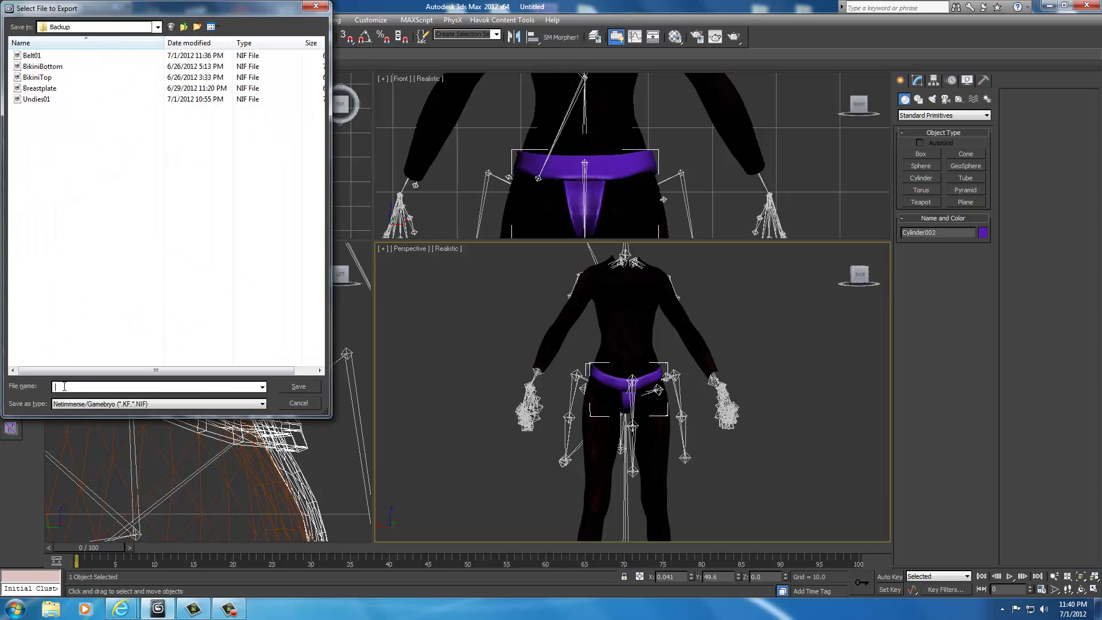
type("Belt")
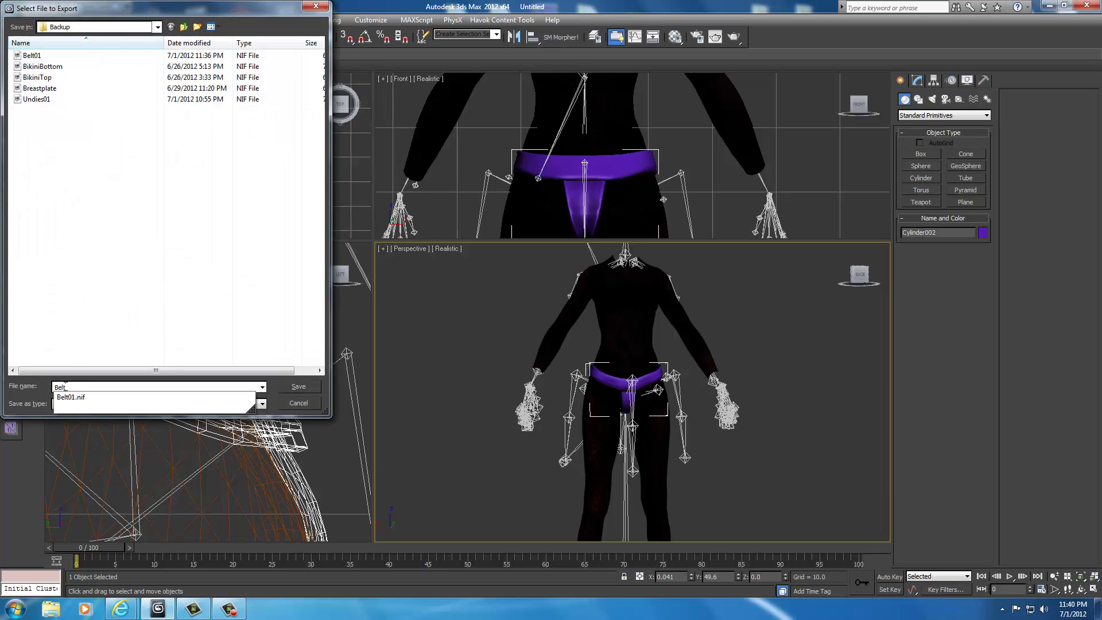
type("01andUndies01")
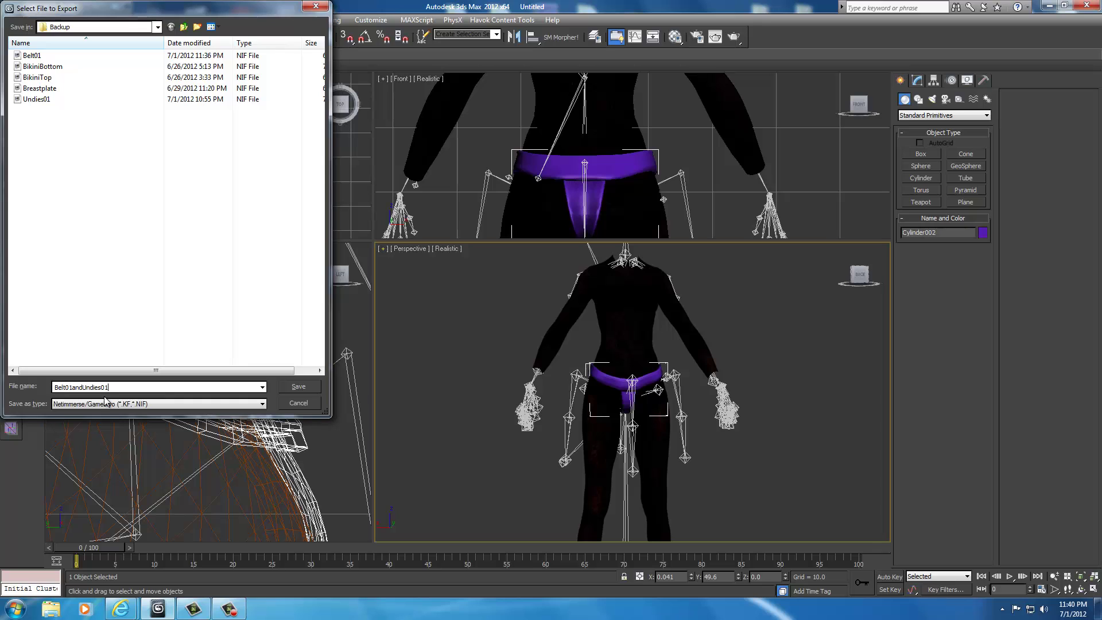
left_click(298, 387)
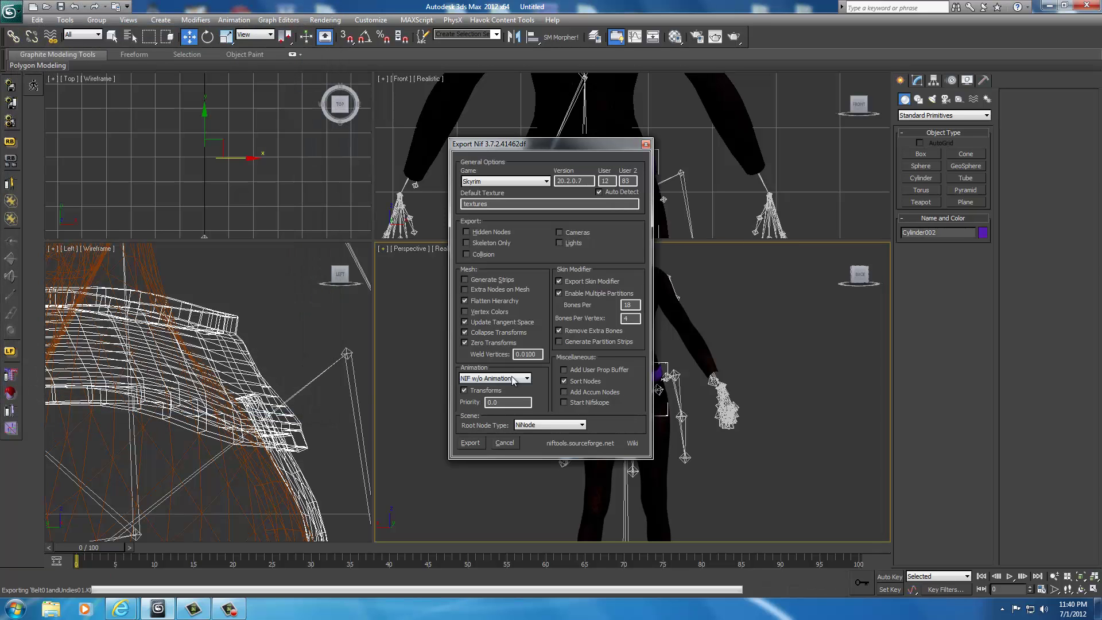
left_click(470, 442)
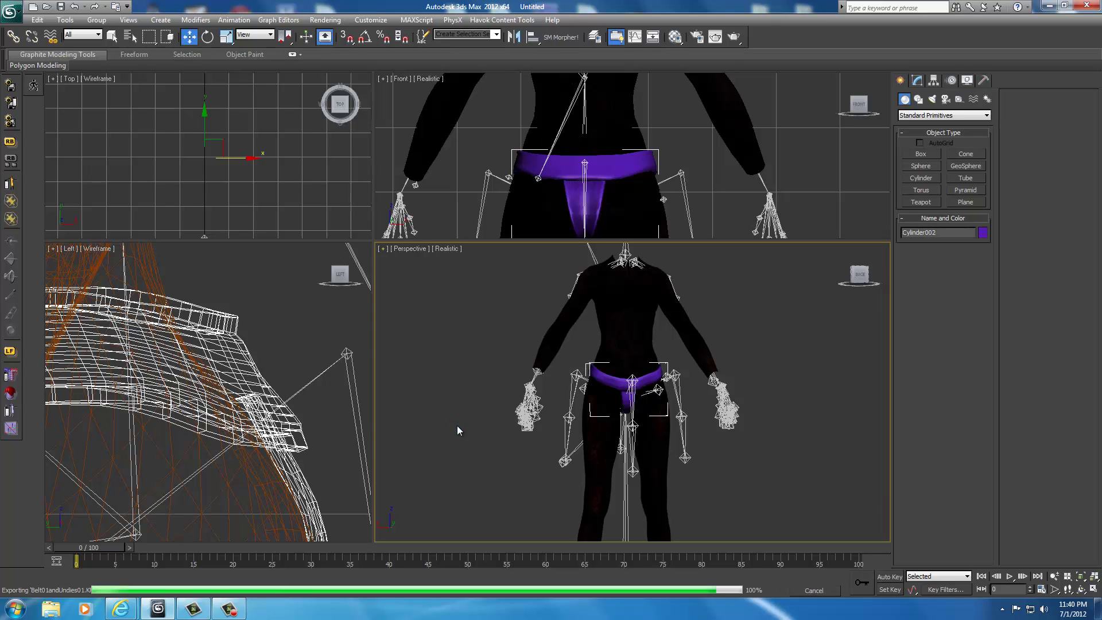
Step: Hide everything except the combined belt and undies, and maximize the Perspective view
scroll(482, 438, "up", 6)
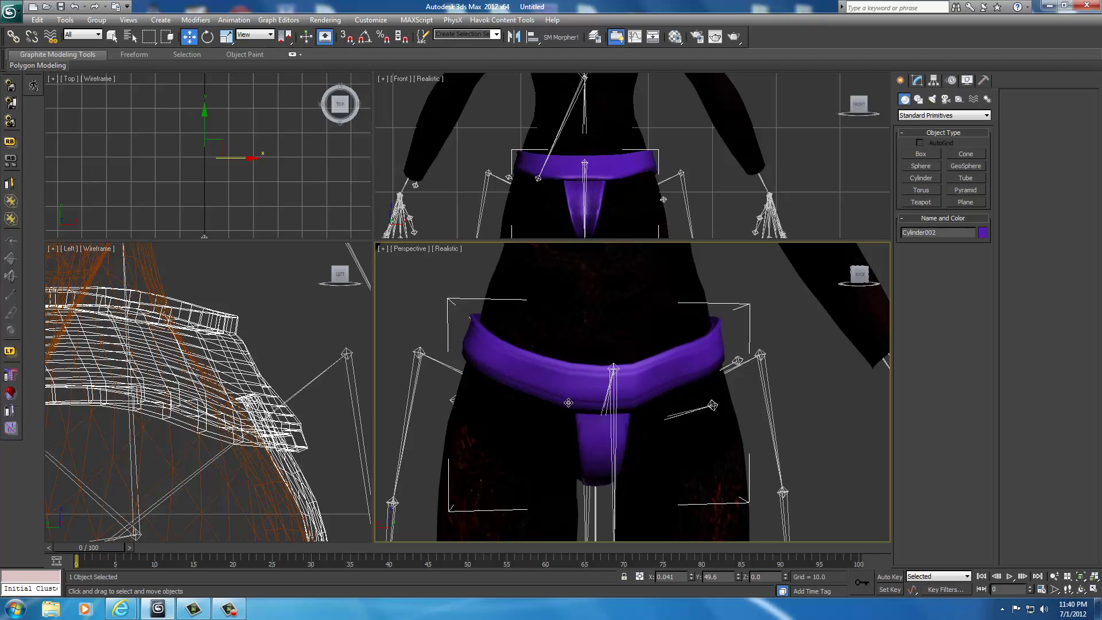
right_click(554, 377)
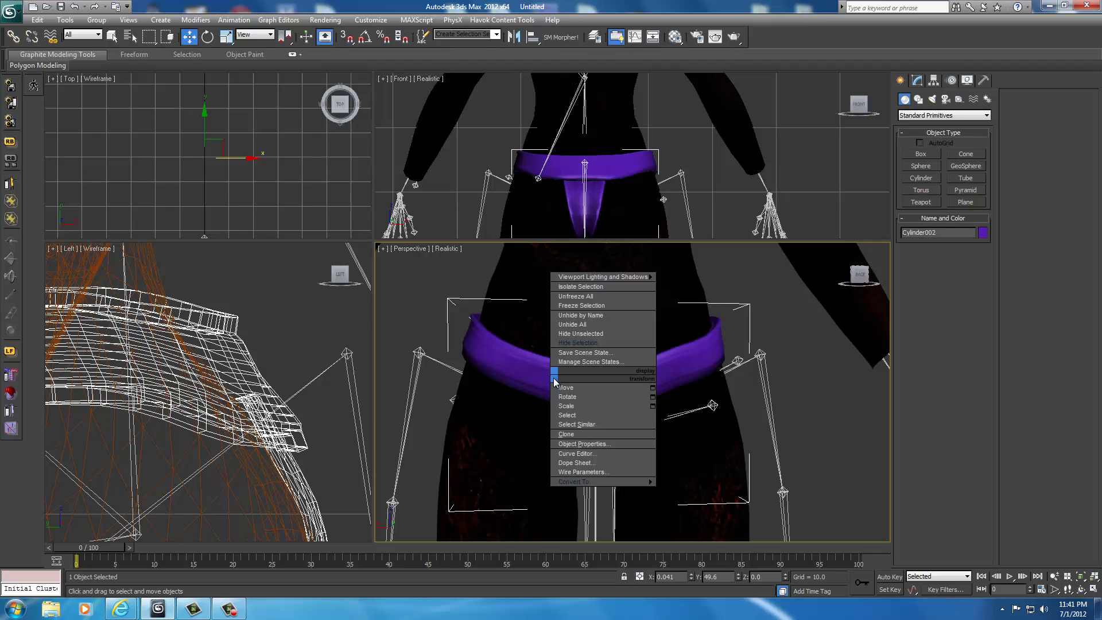
left_click(576, 343)
scroll(565, 383, "down", 5)
scroll(565, 383, "up", 5)
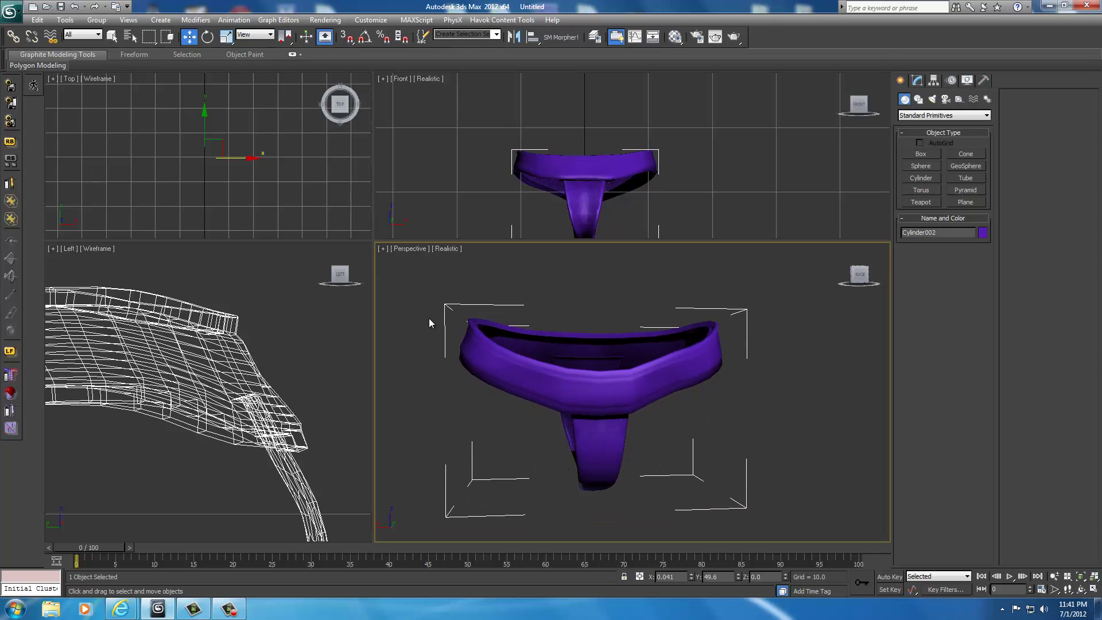
key("alt+w")
scroll(460, 325, "down", 6)
scroll(573, 357, "up", 2)
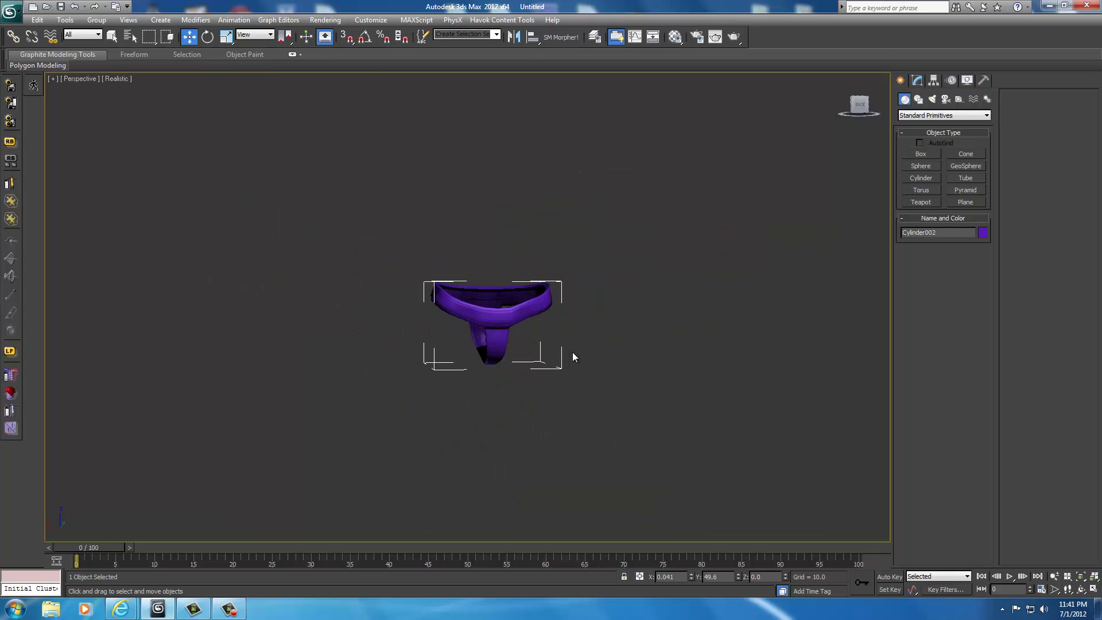
Step: Start the Viewport Canvas paint brush on the belt and undies, assigning a standard material with a Diffuse Color map
left_click(66, 21)
left_click(97, 298)
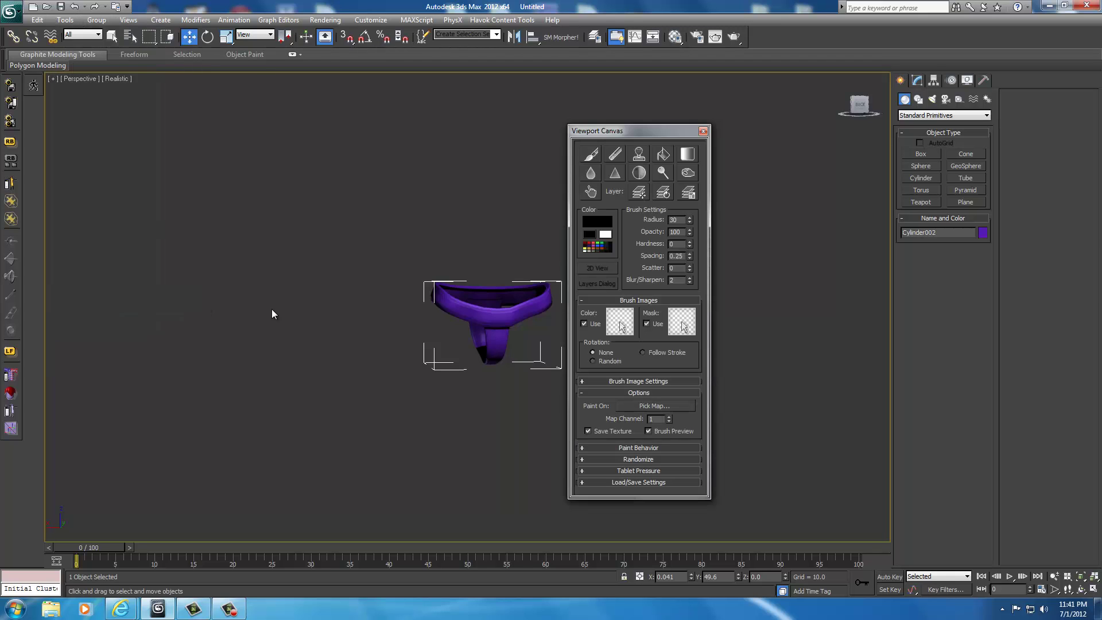
left_click_drag(634, 133, 181, 130)
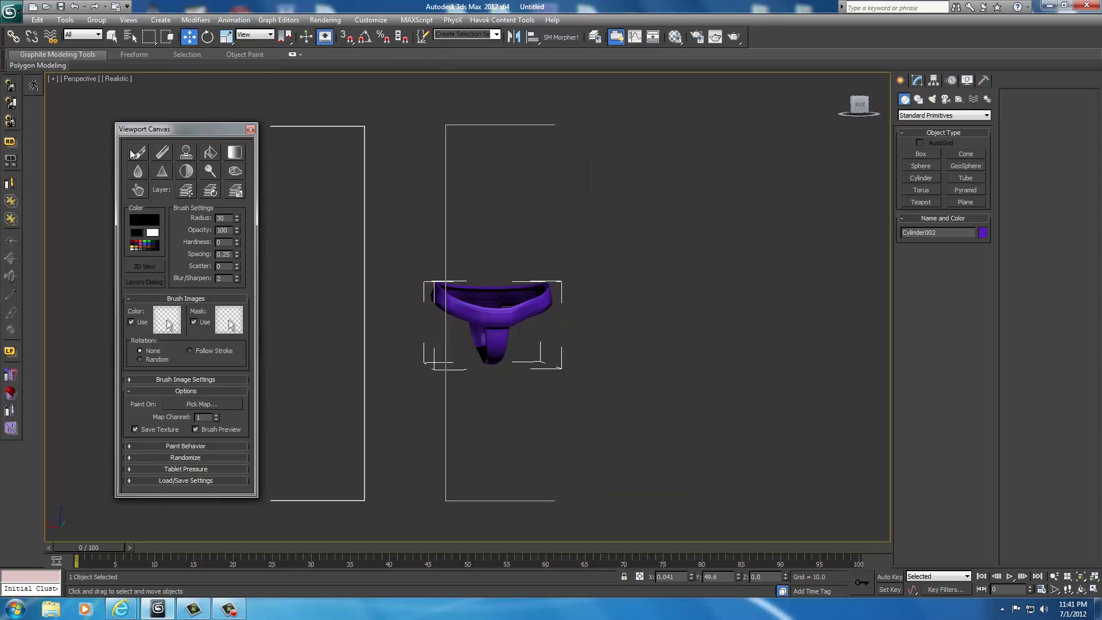
left_click(139, 153)
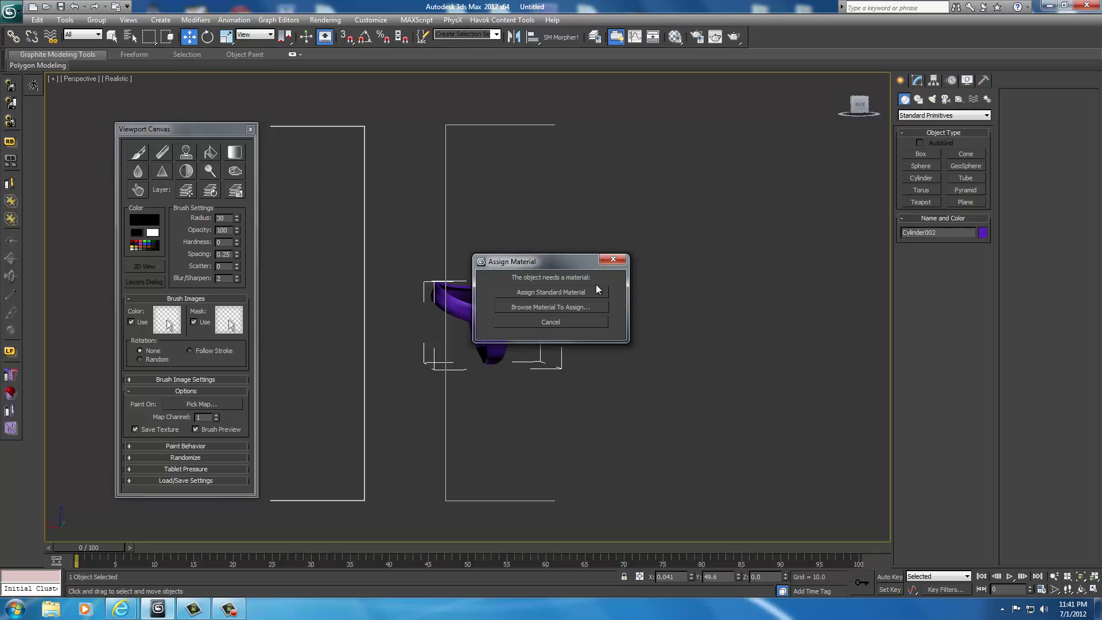
left_click(545, 292)
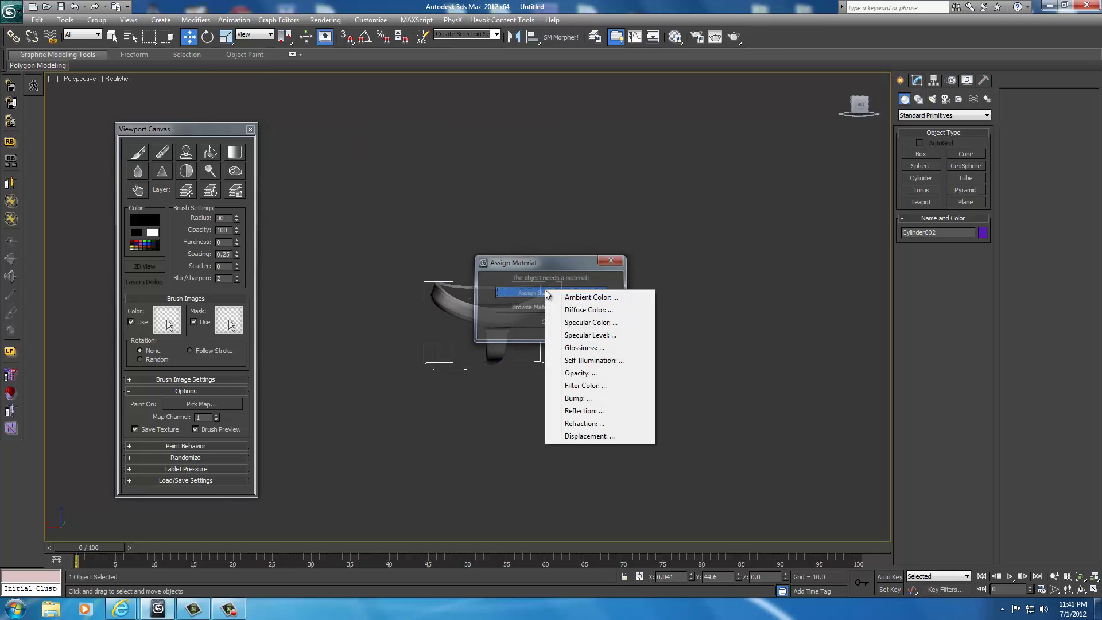
left_click(576, 311)
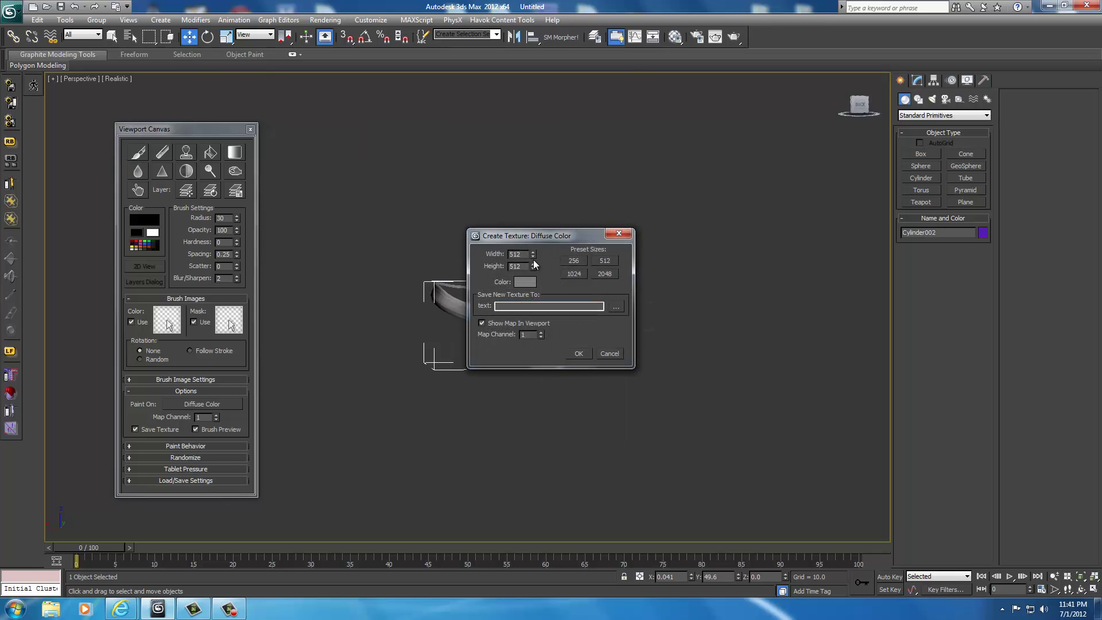
Step: Set the new diffuse texture to 2048 by 2048 with a black base colour
left_click(604, 273)
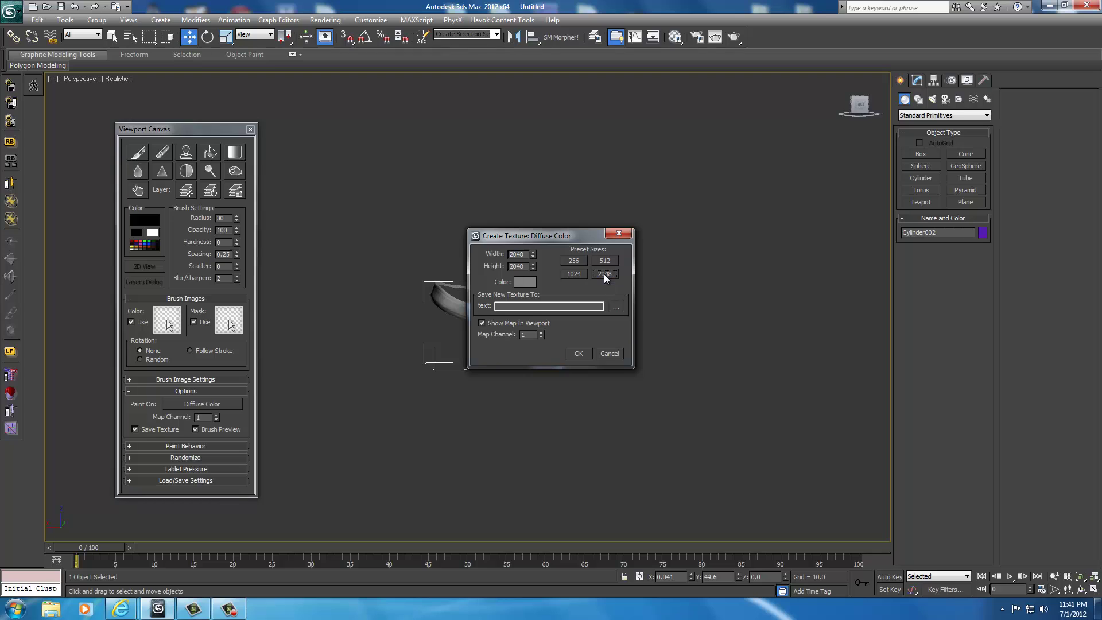
left_click(524, 283)
left_click_drag(328, 114, 321, 71)
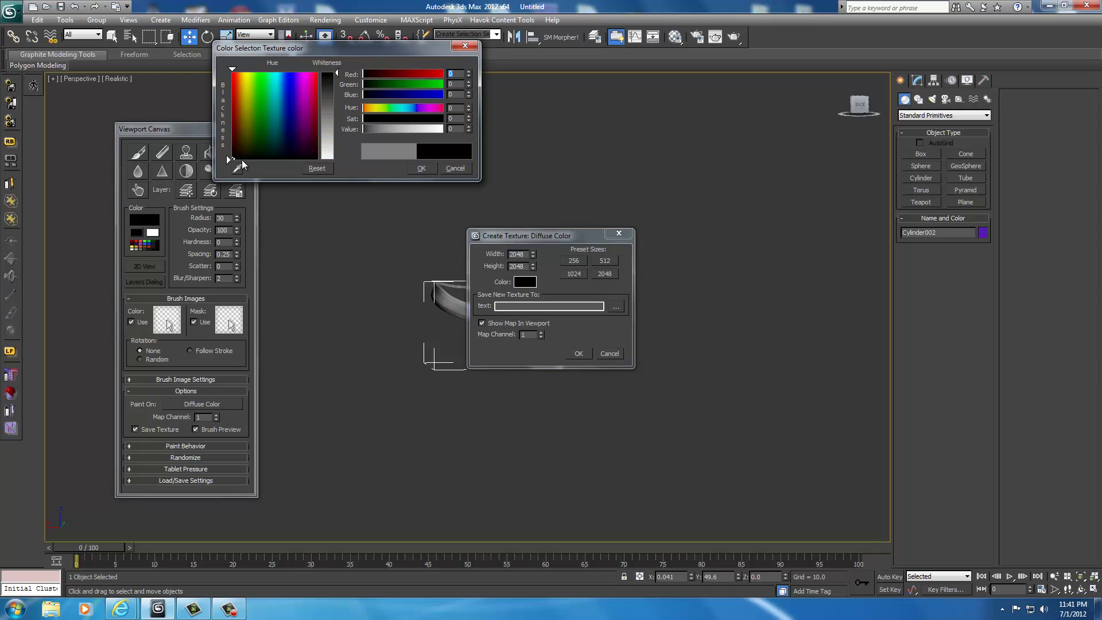
left_click(421, 168)
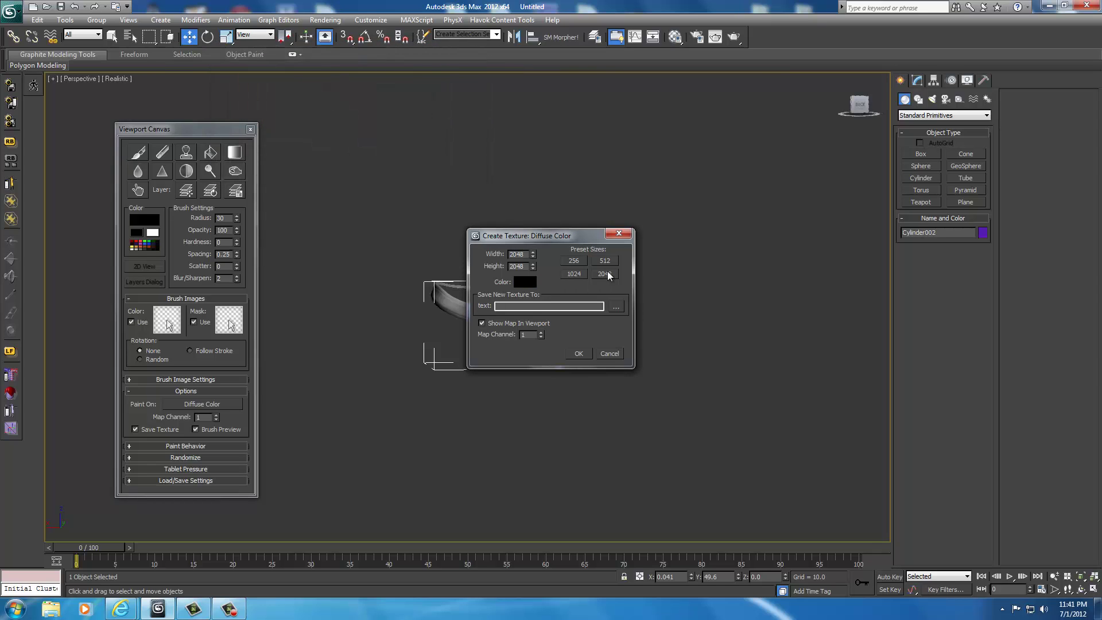
Step: Choose the Textures folder inside UNP Custom Armors and the DDS Image File format for saving the new texture
left_click(616, 306)
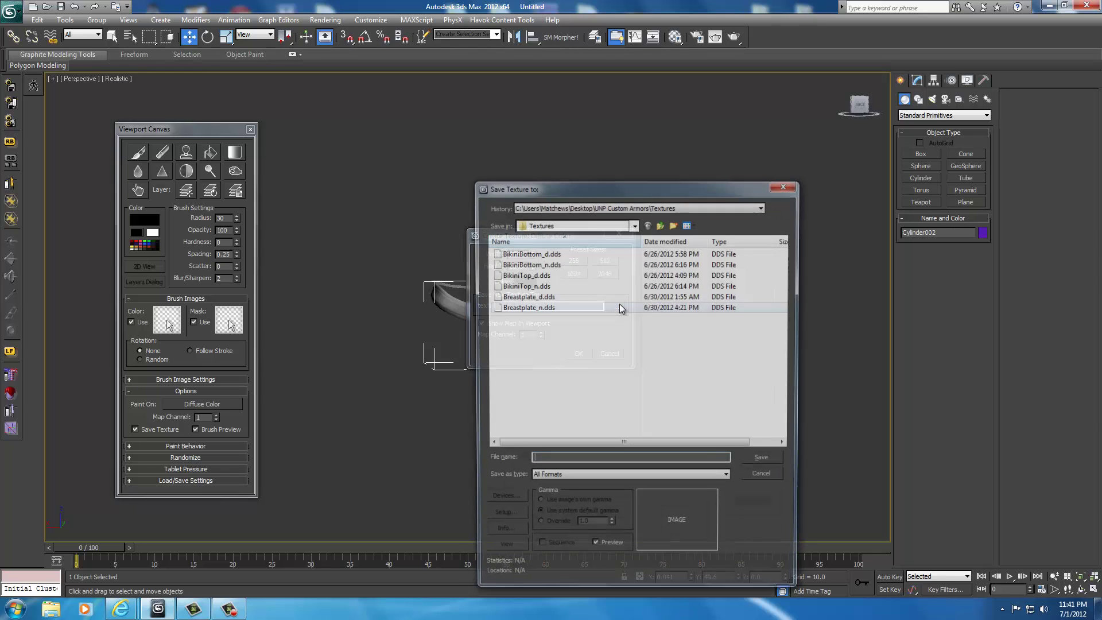
left_click(634, 224)
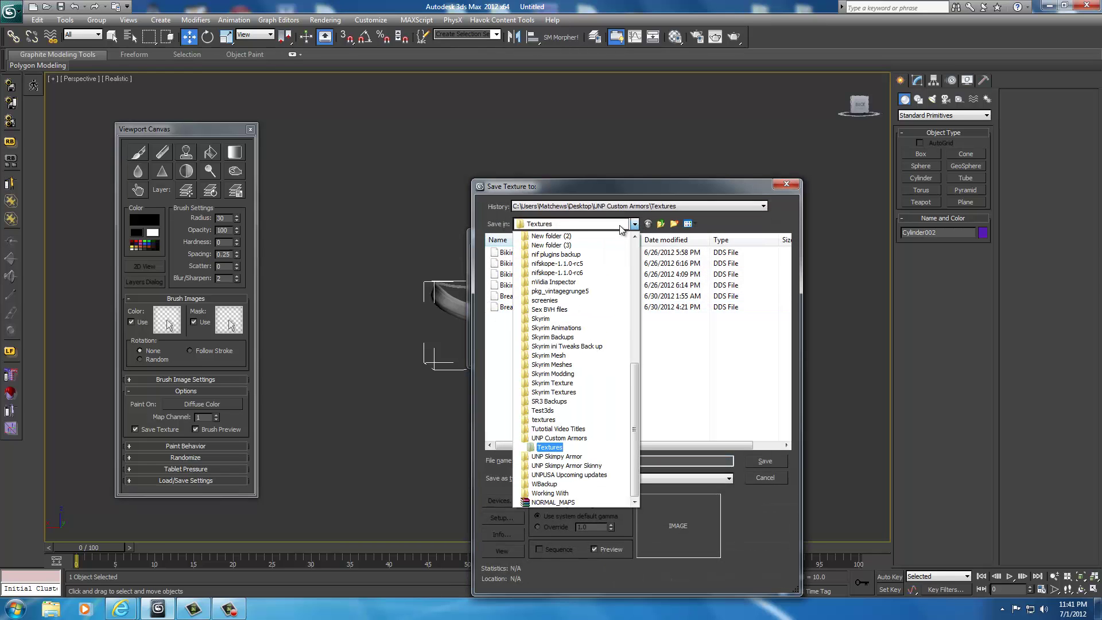
left_click(549, 450)
right_click(521, 325)
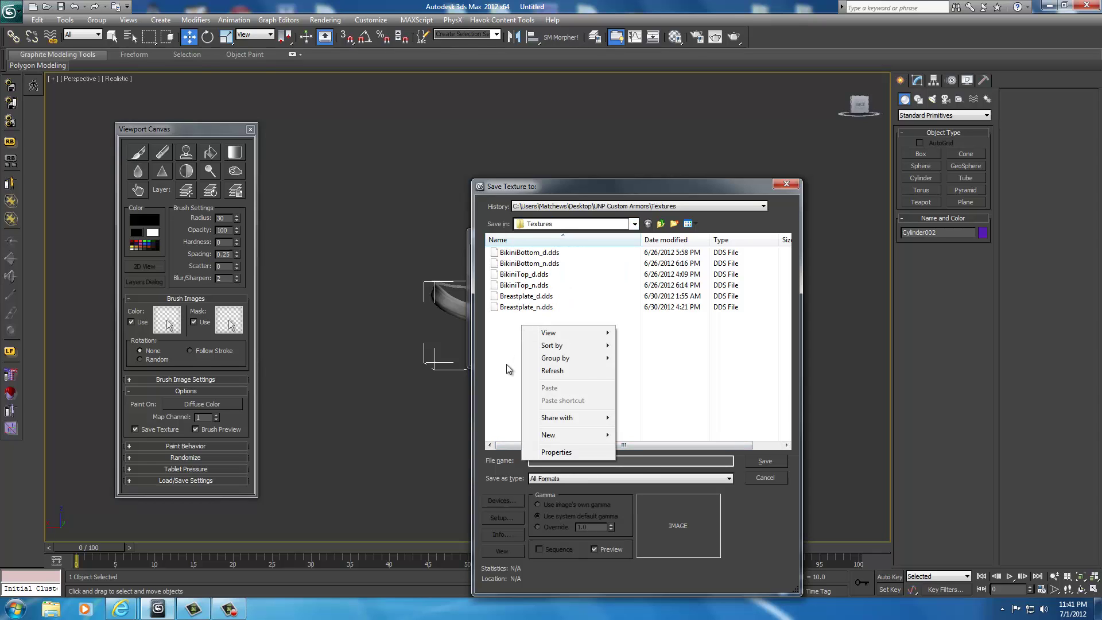
left_click(553, 460)
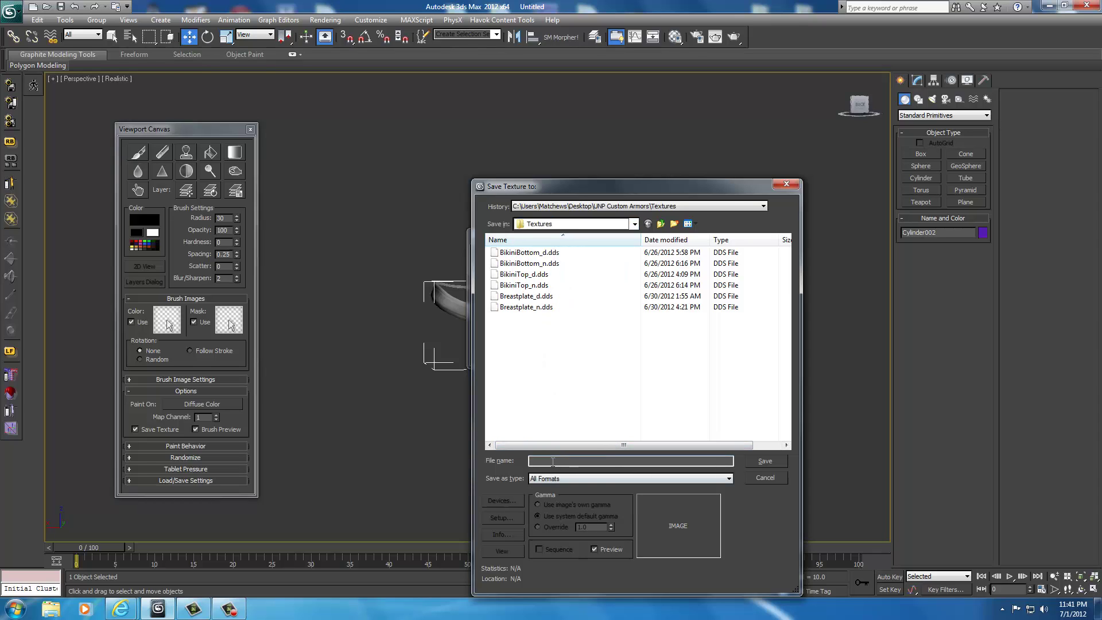
left_click(573, 478)
left_click(561, 551)
type("Bot")
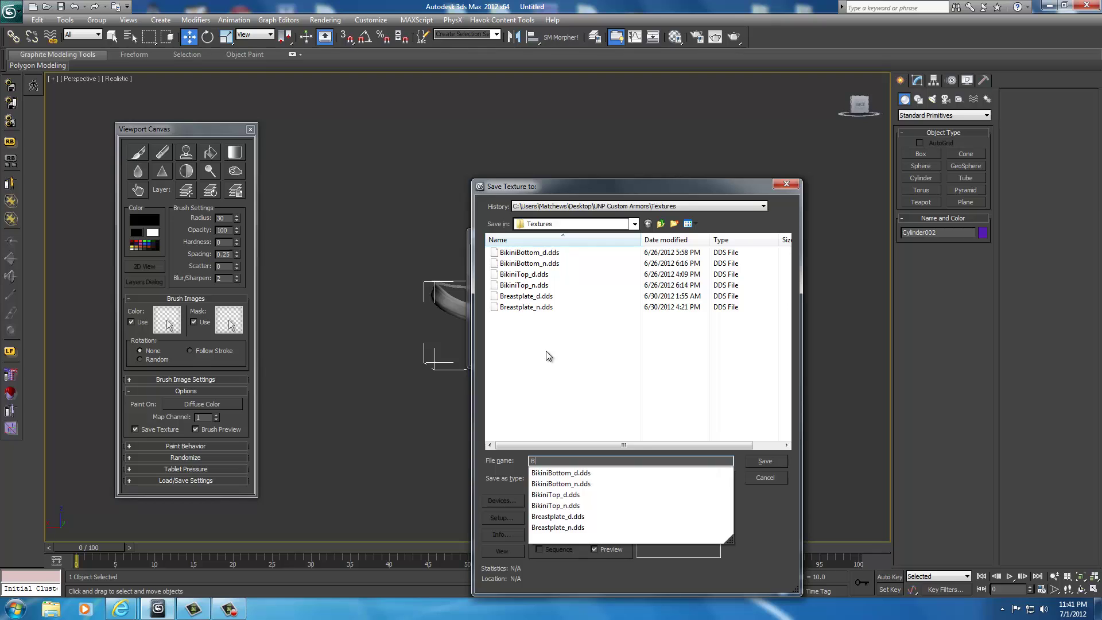
key("BackSpace")
key("BackSpace")
key("BackSpace")
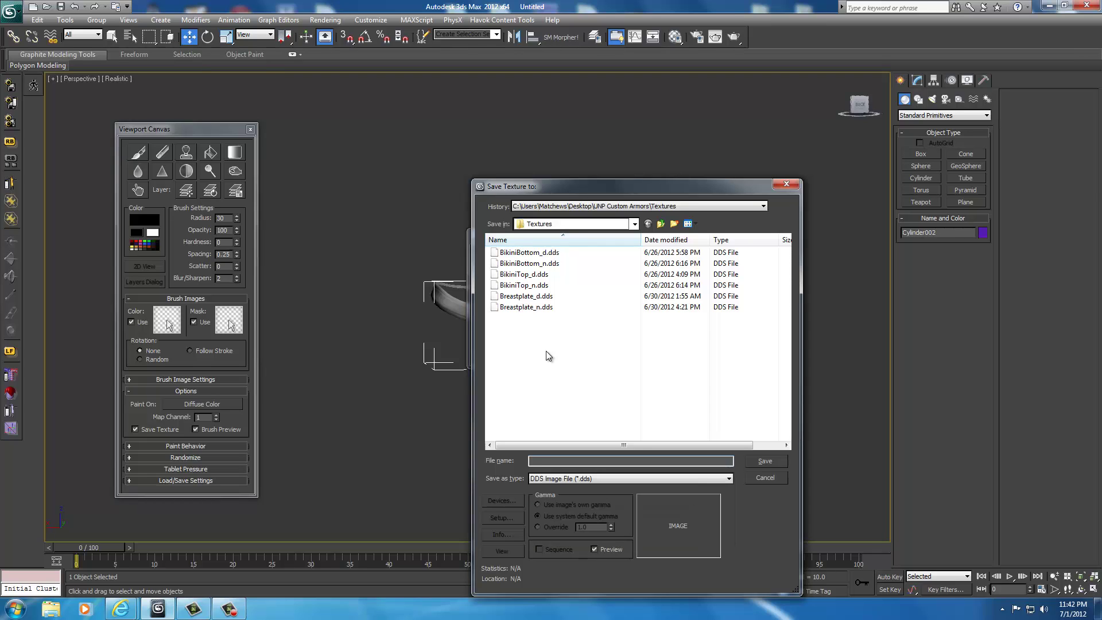
Step: Save the texture file as ArmorUndies_d in the R8 G8 B8 DDS format and create it on the mesh
type("ArmorBo")
type("ttomHalf")
type("_")
key("BackSpace")
key("BackSpace")
key("BackSpace")
key("BackSpace")
key("BackSpace")
key("BackSpace")
key("BackSpace")
key("BackSpace")
key("BackSpace")
key("BackSpace")
type("Undies")
left_click(758, 463)
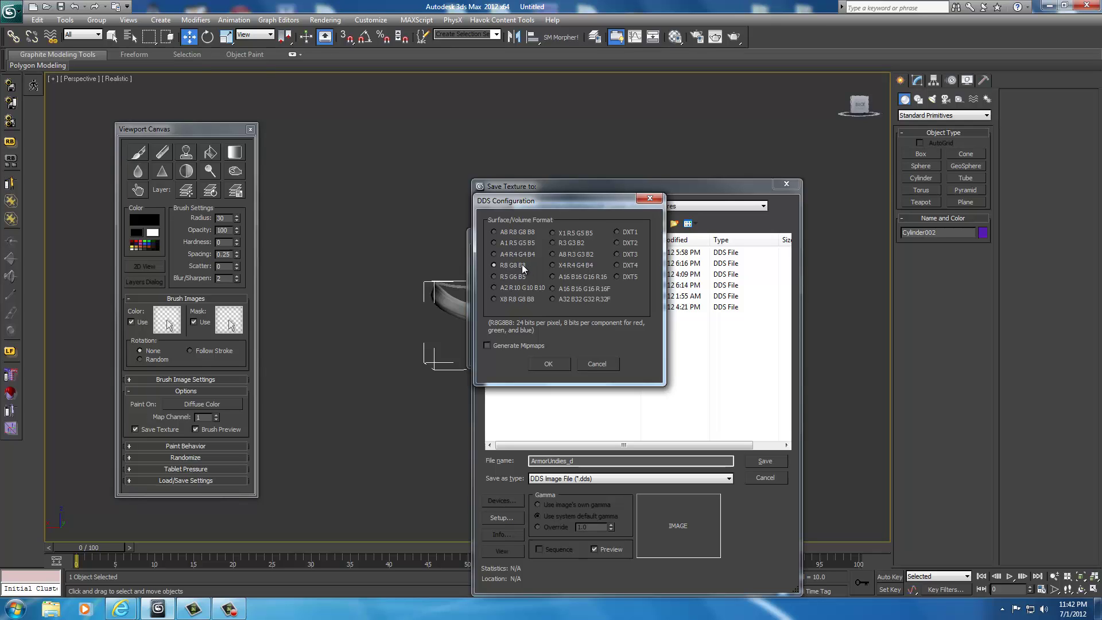
left_click(548, 364)
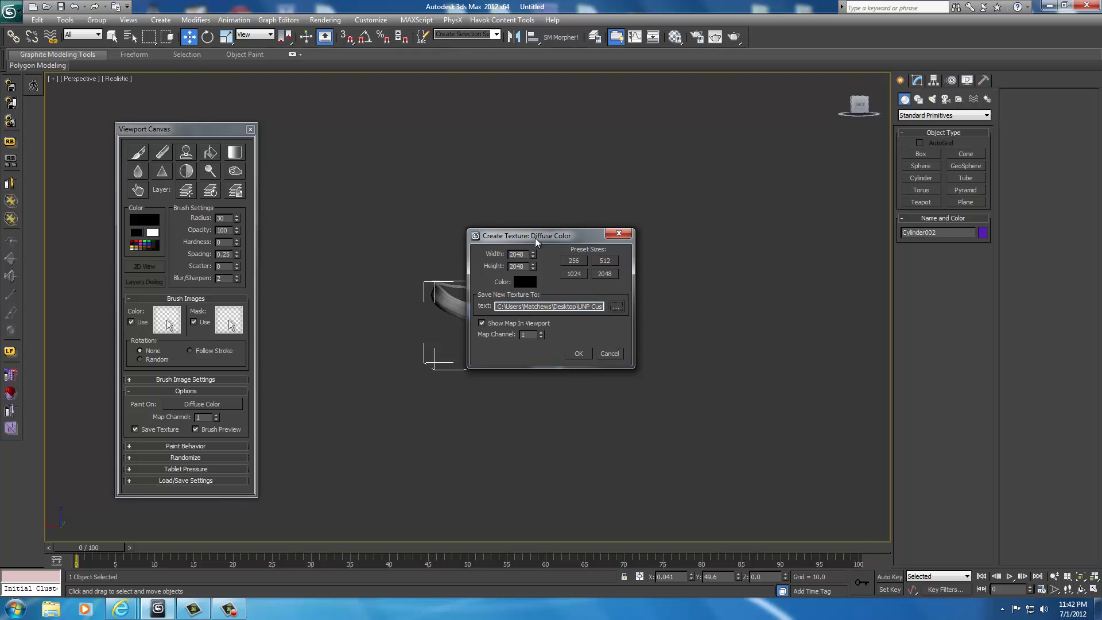
left_click_drag(535, 238, 707, 240)
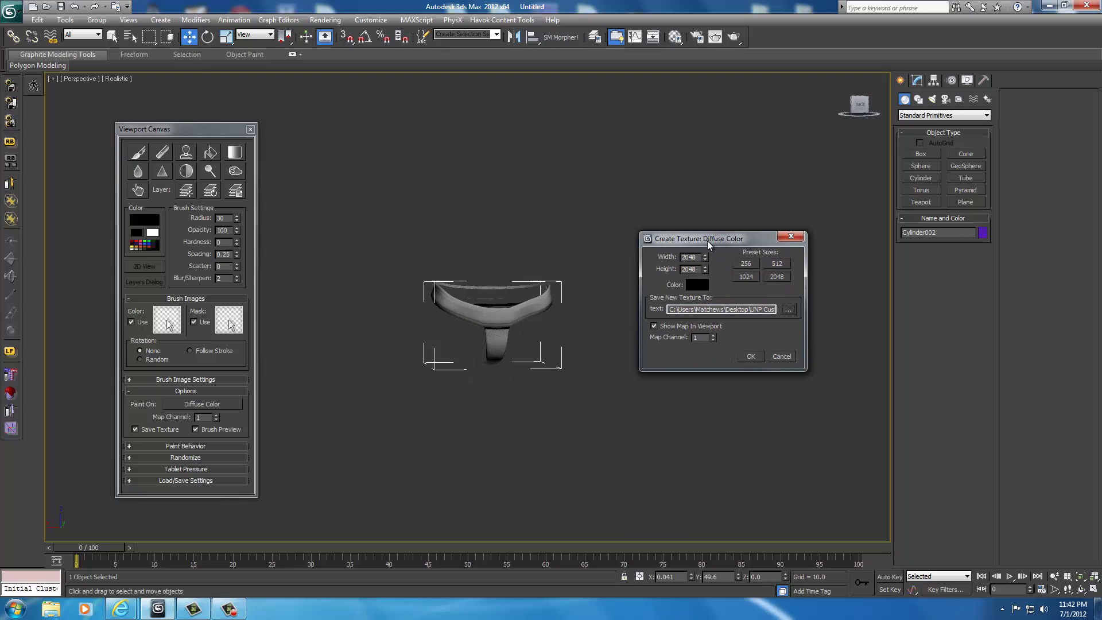
left_click(750, 356)
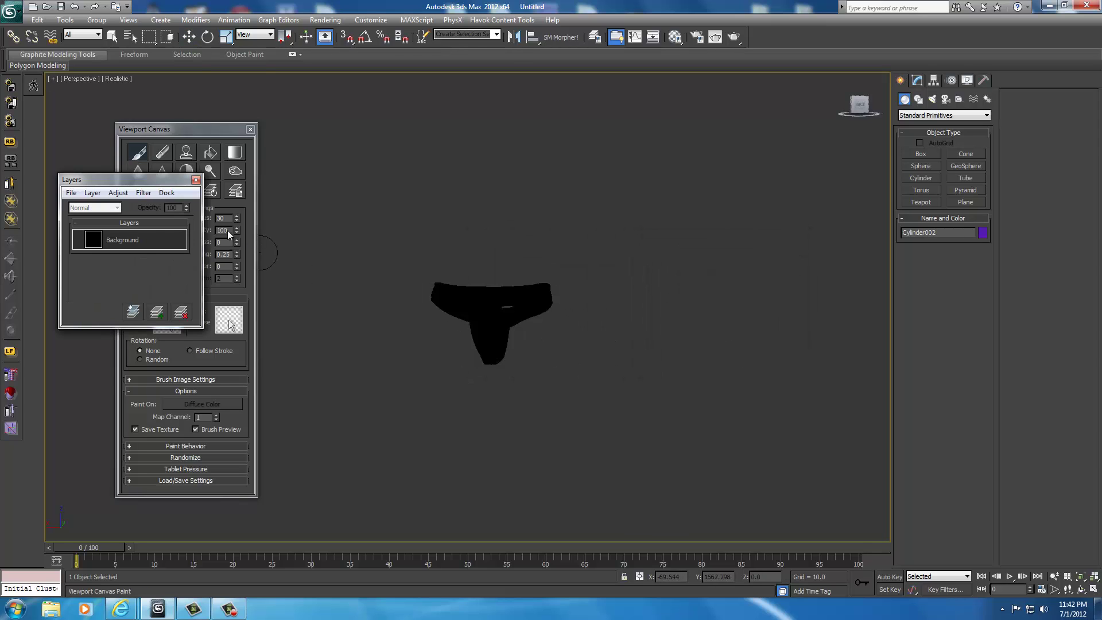
Step: Add a new paint layer above the Background layer of the diffuse texture
left_click_drag(138, 179, 796, 194)
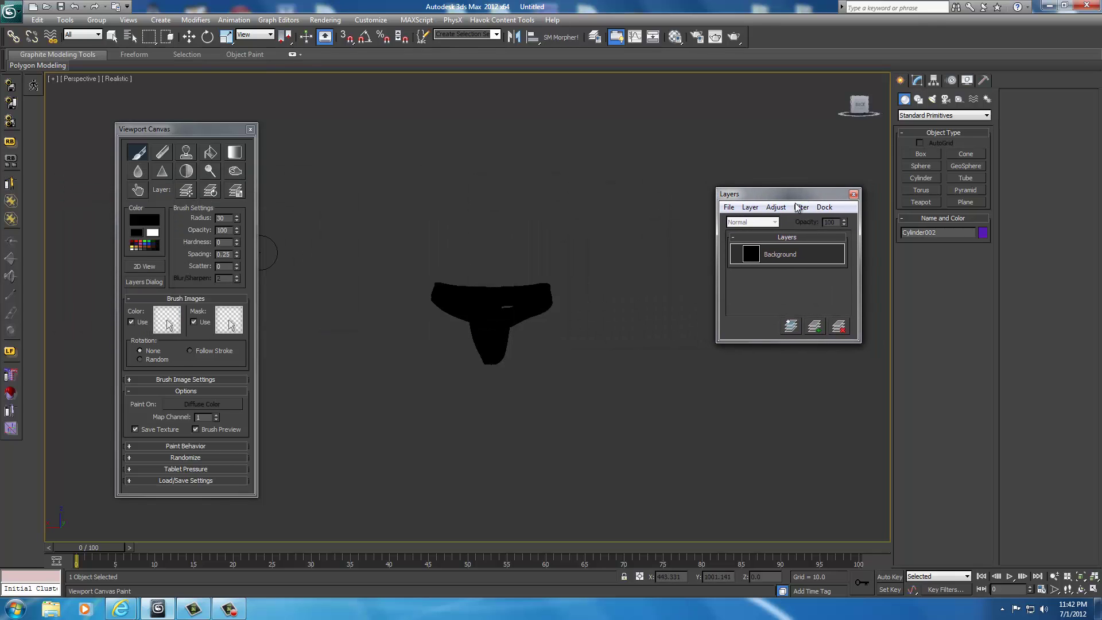
scroll(602, 298, "up", 6)
middle_click_drag(603, 295, 566, 225)
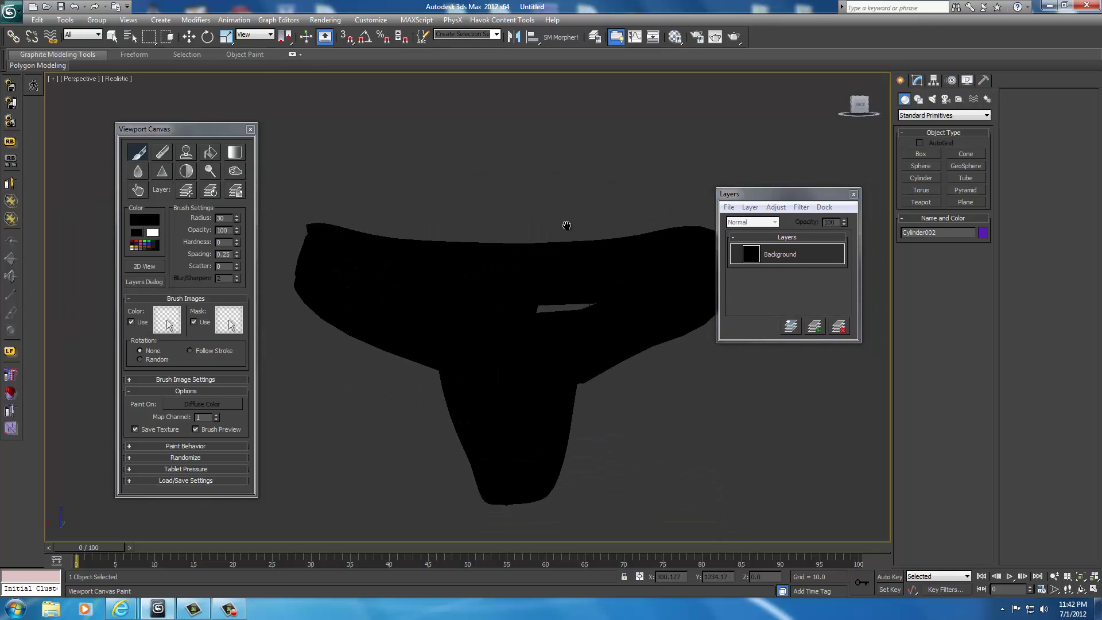
left_click(815, 326)
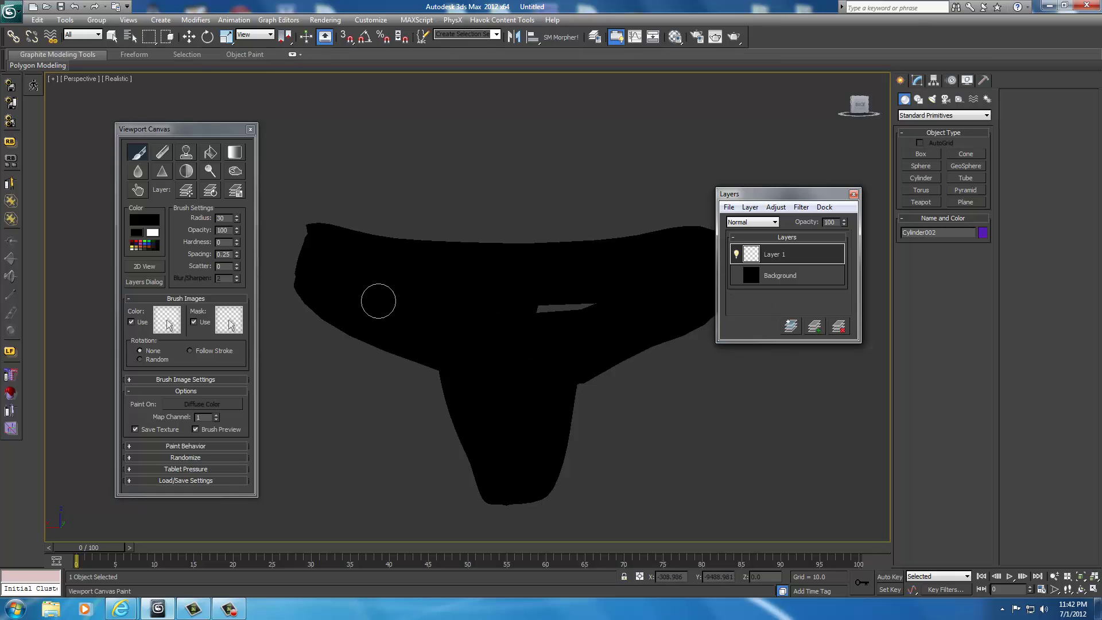
Step: Set the paint colour to a grey with RGB values of 84 and fill the belt and undies with it on Layer 1
left_click(149, 218)
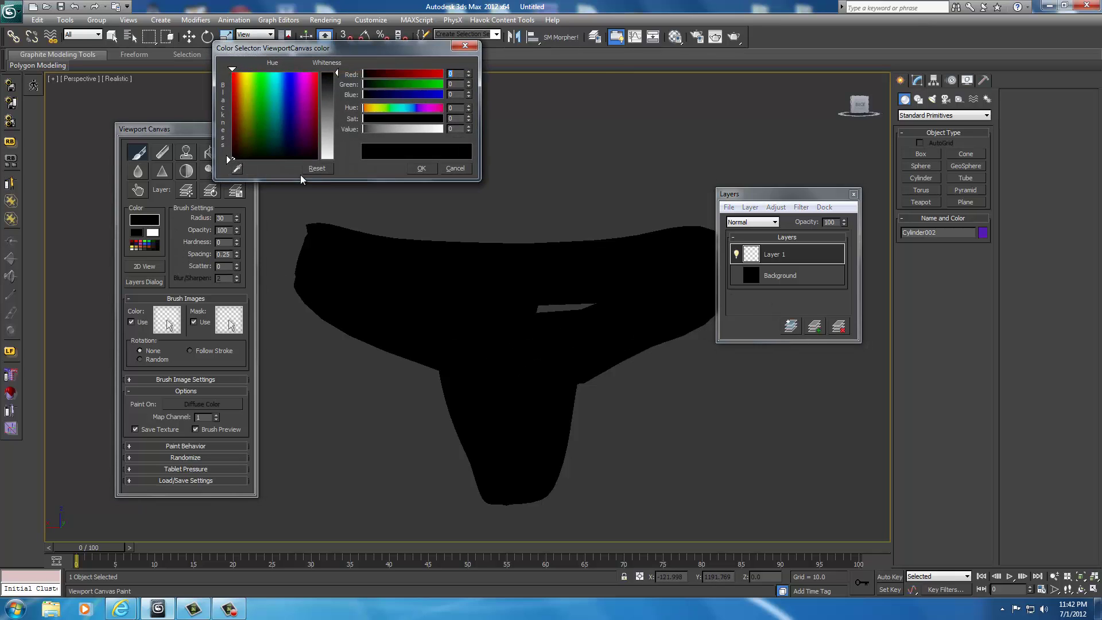
left_click_drag(335, 78, 321, 101)
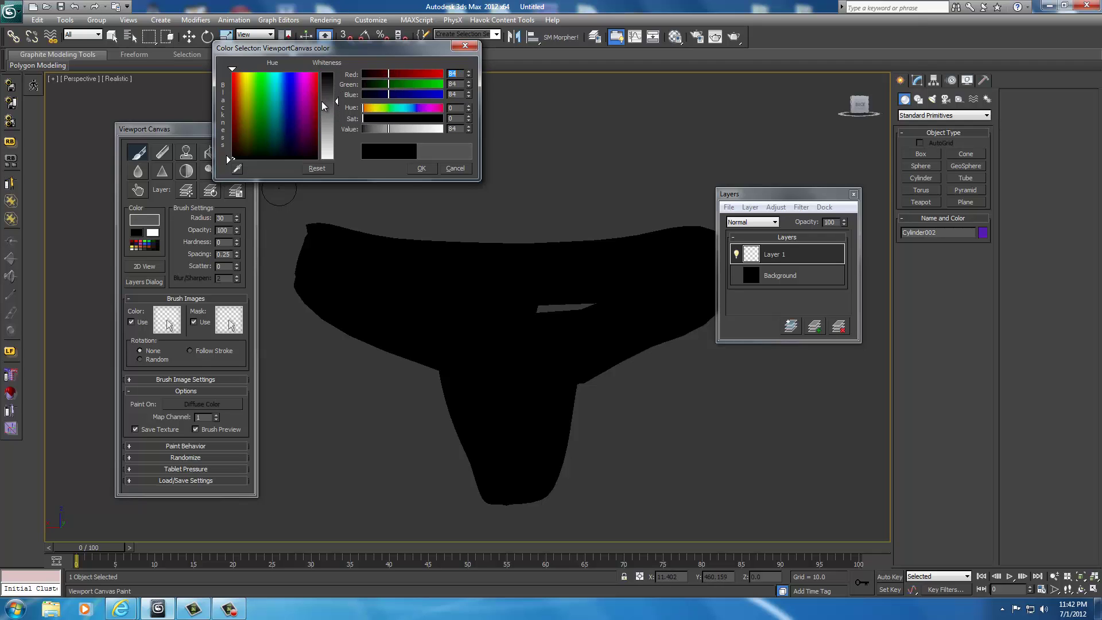
left_click(421, 169)
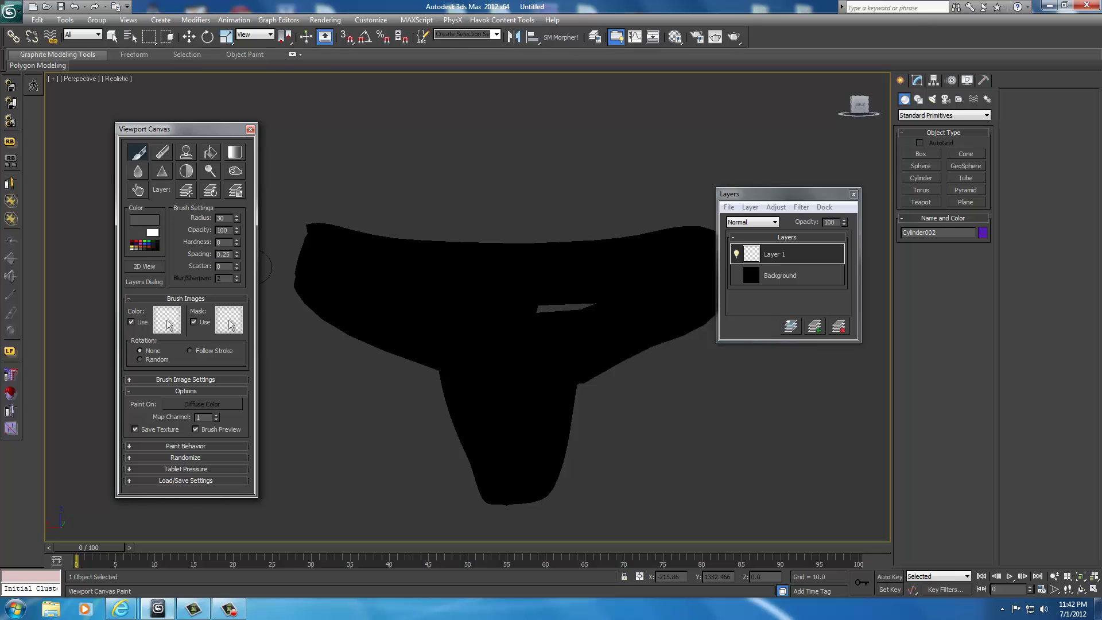
left_click(210, 152)
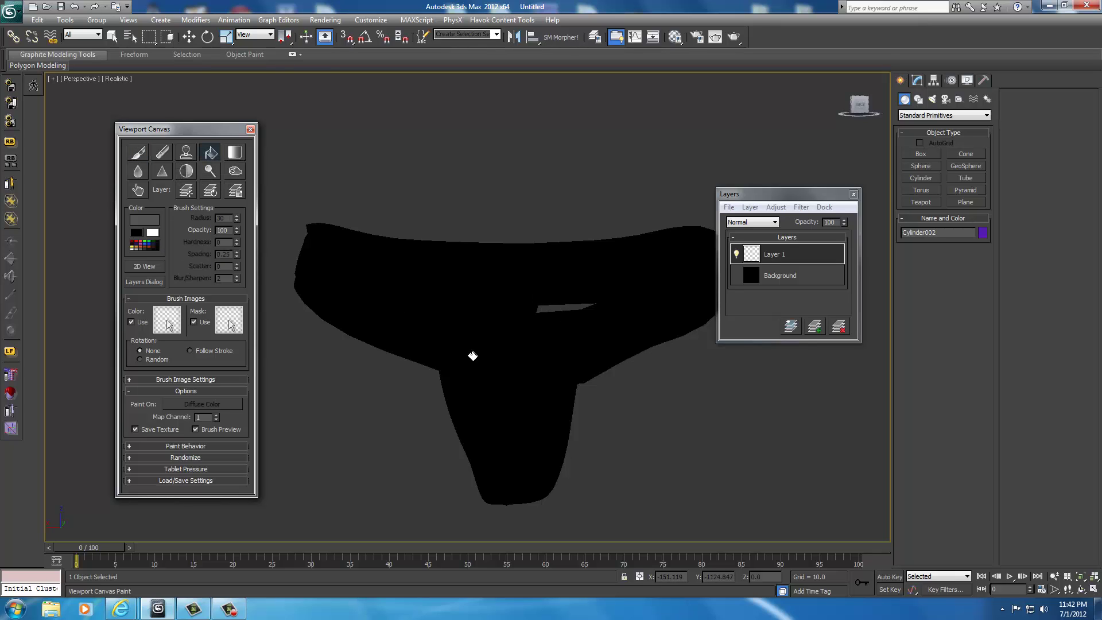
left_click(509, 375)
left_click(525, 407)
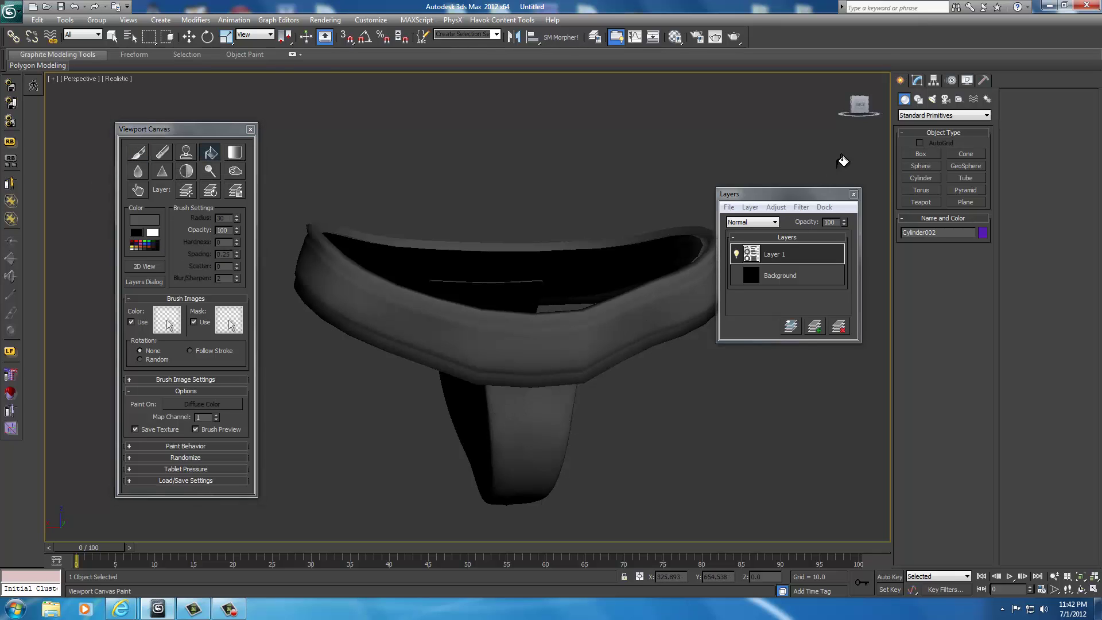
mouse_move(865, 100)
left_mouse_down()
mouse_move(74, 101)
mouse_move(327, 101)
mouse_move(248, 529)
mouse_move(631, 230)
mouse_move(859, 101)
left_mouse_up()
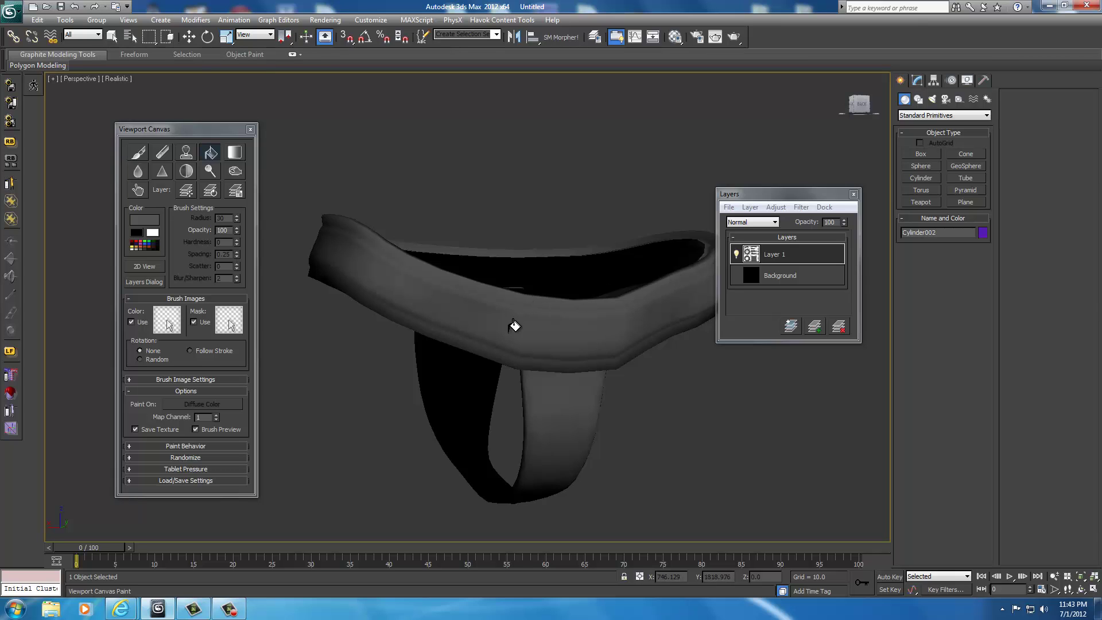
mouse_move(859, 101)
left_mouse_down()
mouse_move(136, 106)
mouse_move(863, 102)
left_mouse_up()
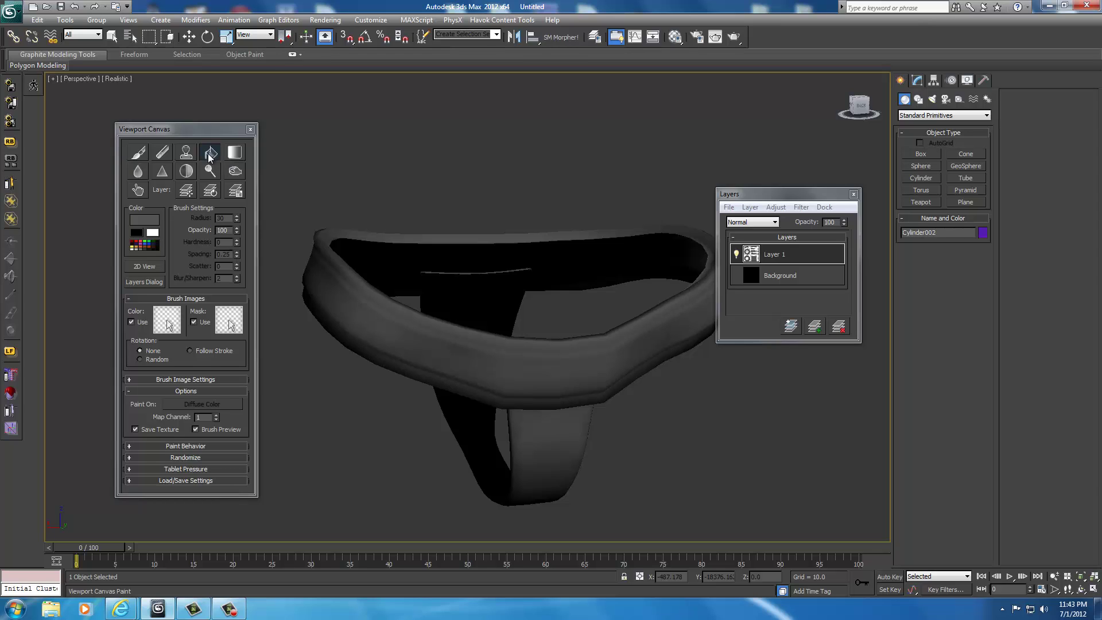
Step: Darken the paint colour to a grey of about 45 and refill the belt and undies on Layer 1
left_click(139, 218)
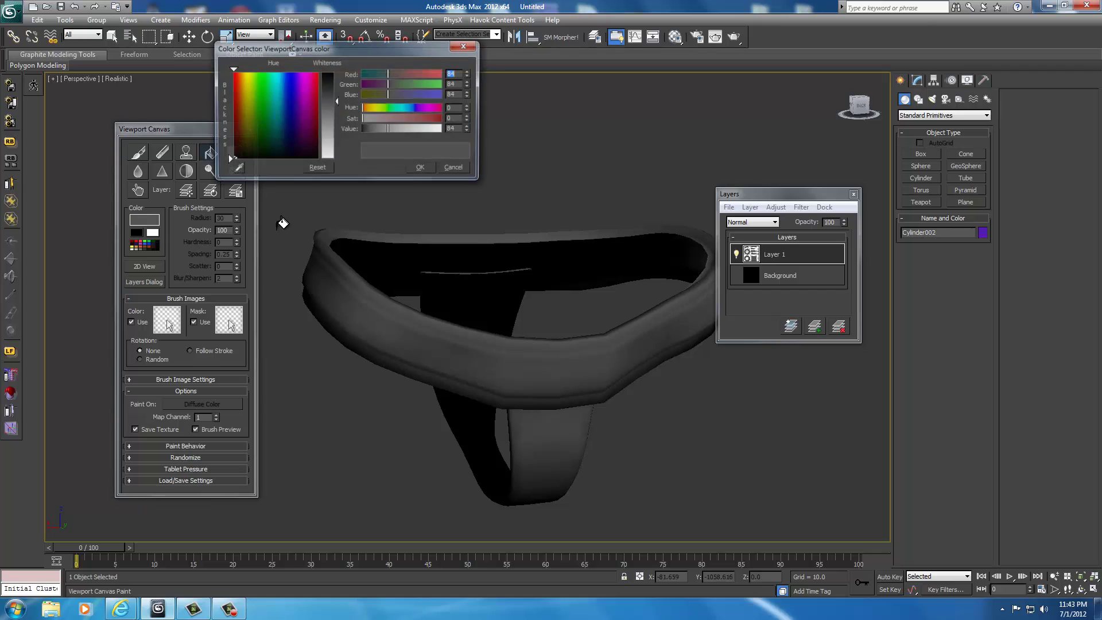
left_click_drag(330, 101, 332, 89)
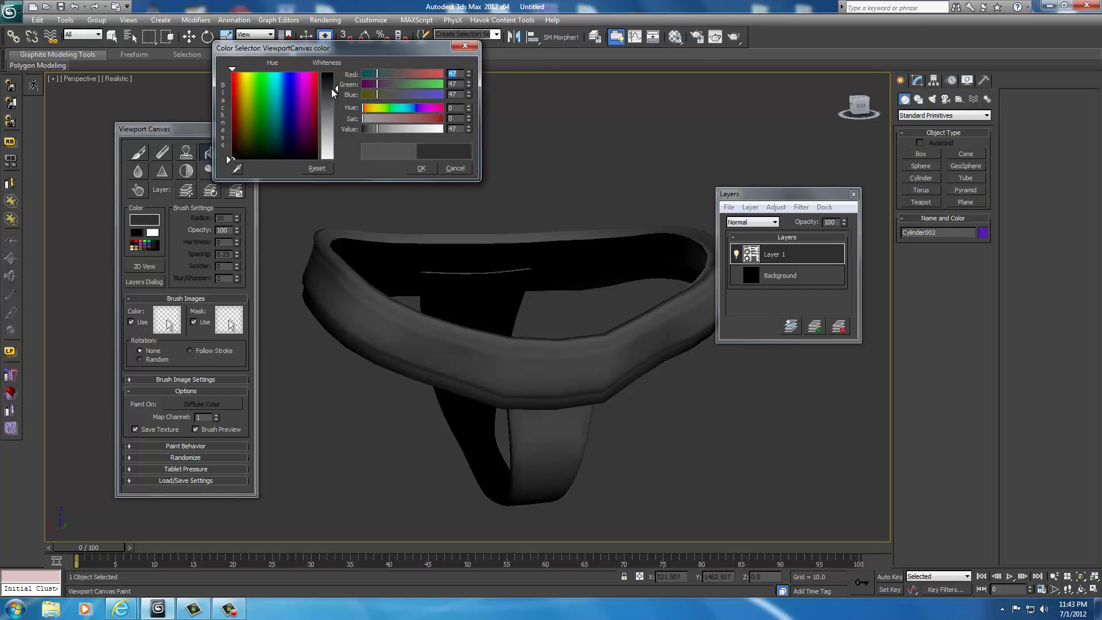
left_click(421, 168)
left_click(511, 383)
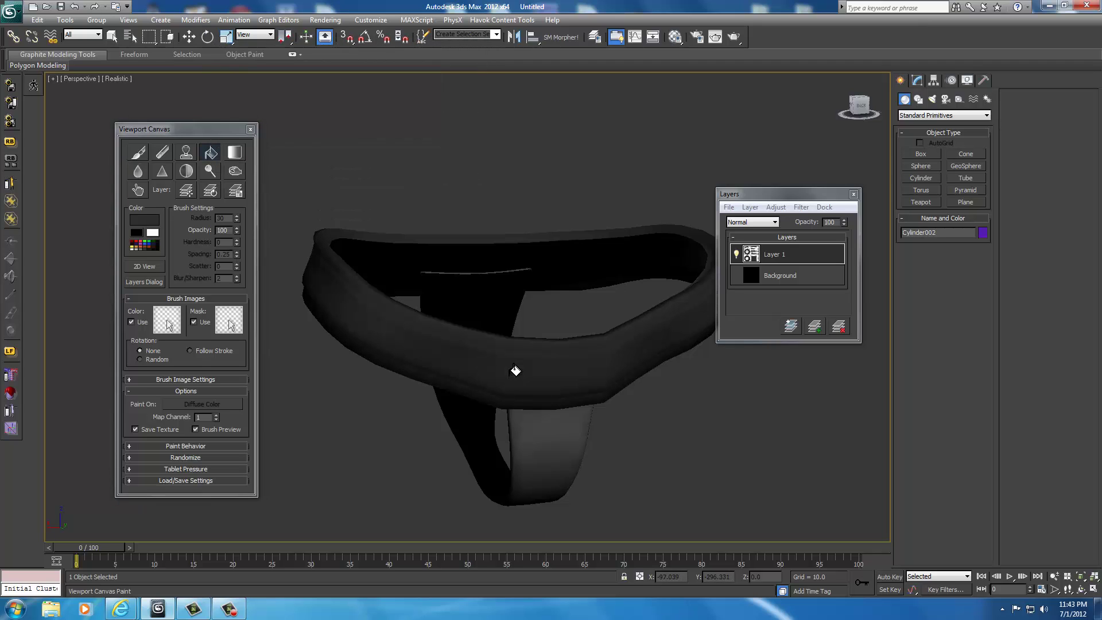
left_click(525, 436)
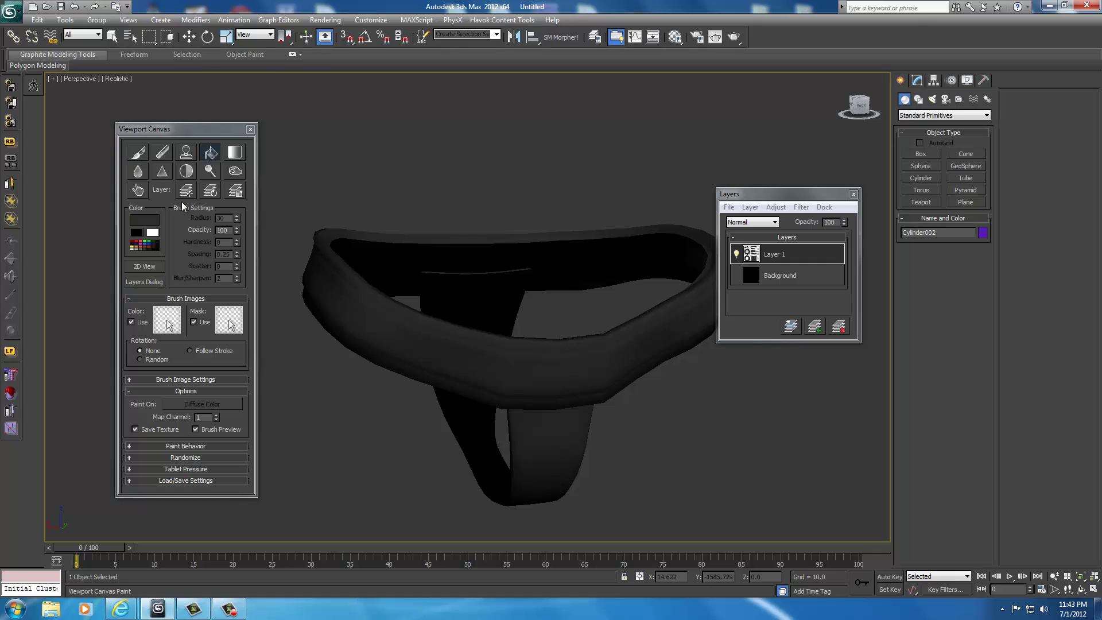
Step: Add a second paint layer above Layer 1 and assign the splatter preset as the brush's mask image
left_click(815, 327)
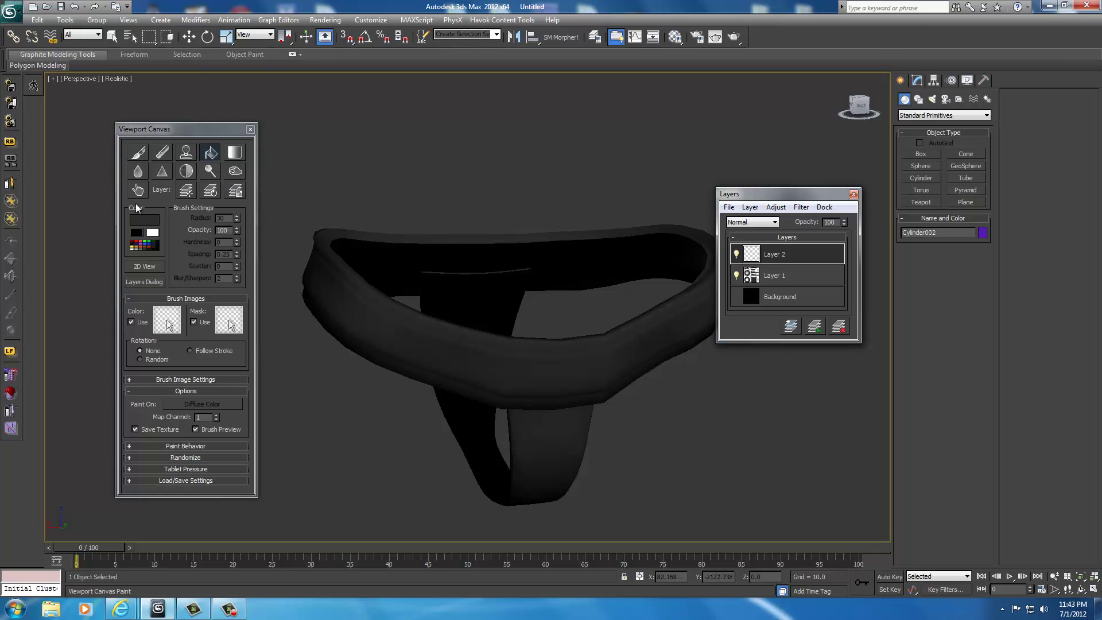
left_click(225, 319)
left_click(226, 324)
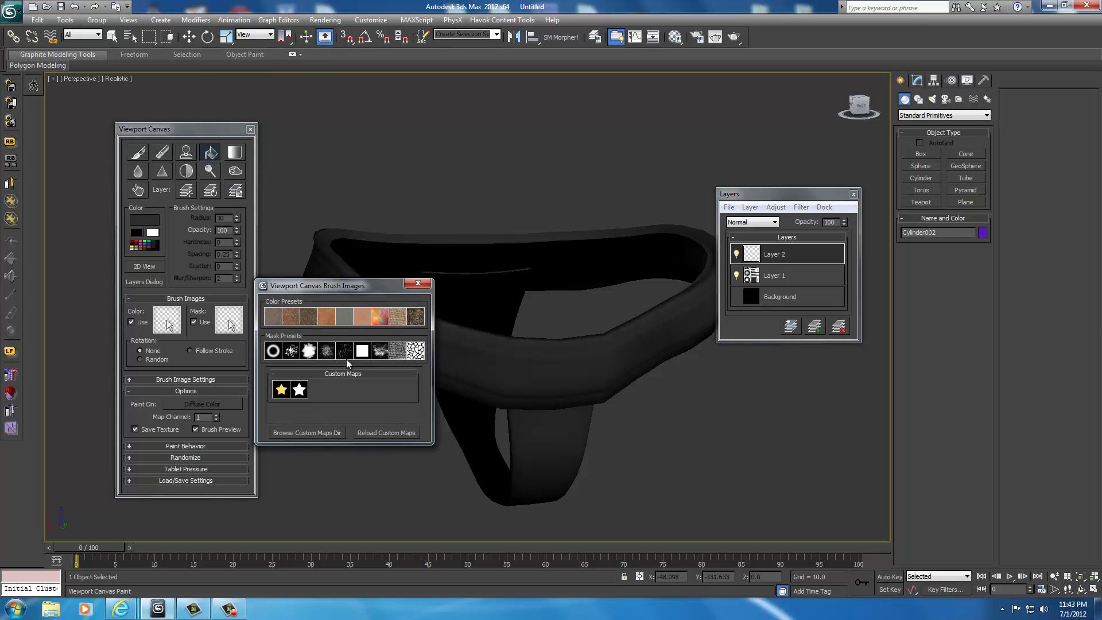
left_click(291, 351)
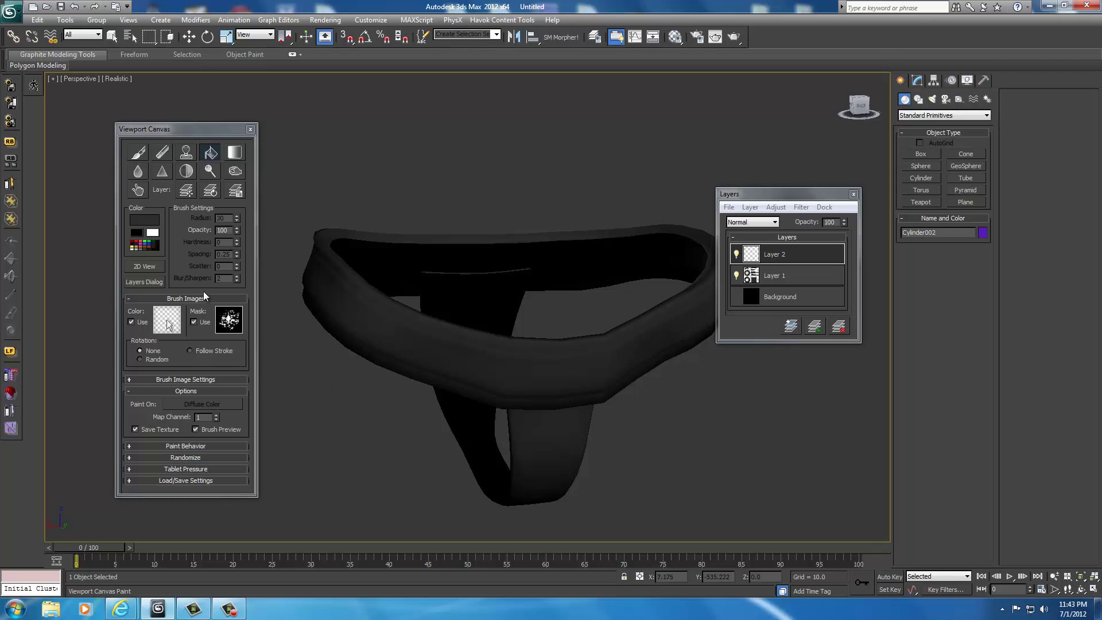
Step: Activate the Paint brush with a radius of 30 and set the brush image rotation to Random
left_click(137, 153)
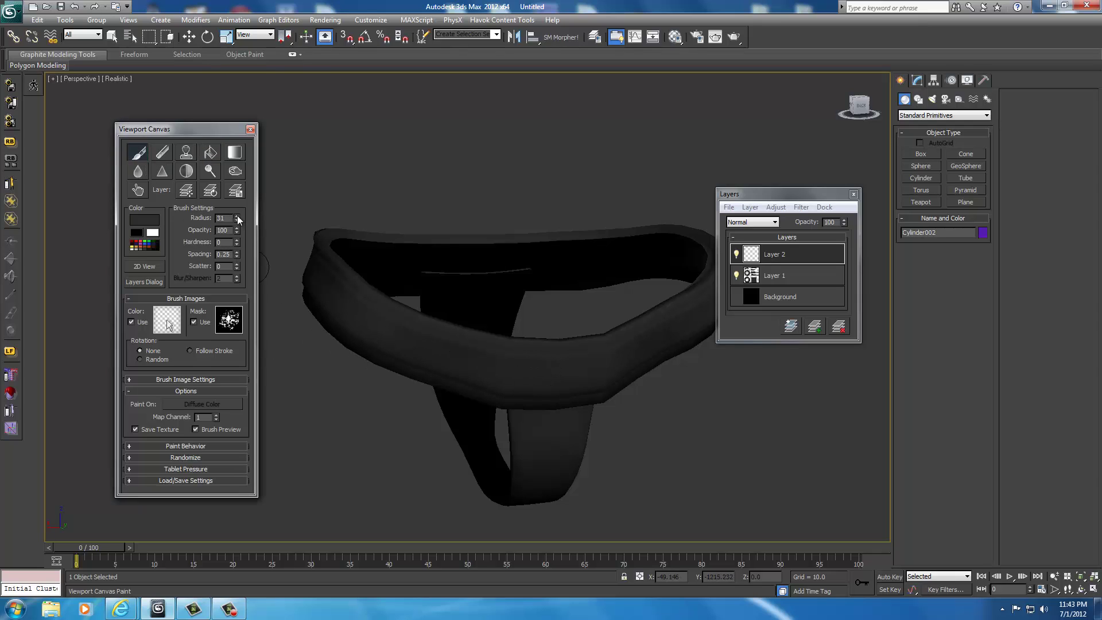
mouse_move(237, 218)
left_mouse_down()
mouse_move(241, 174)
mouse_move(241, 194)
left_mouse_up()
left_click_drag(237, 221, 239, 240)
left_click(236, 221)
left_click(236, 221)
left_click(141, 358)
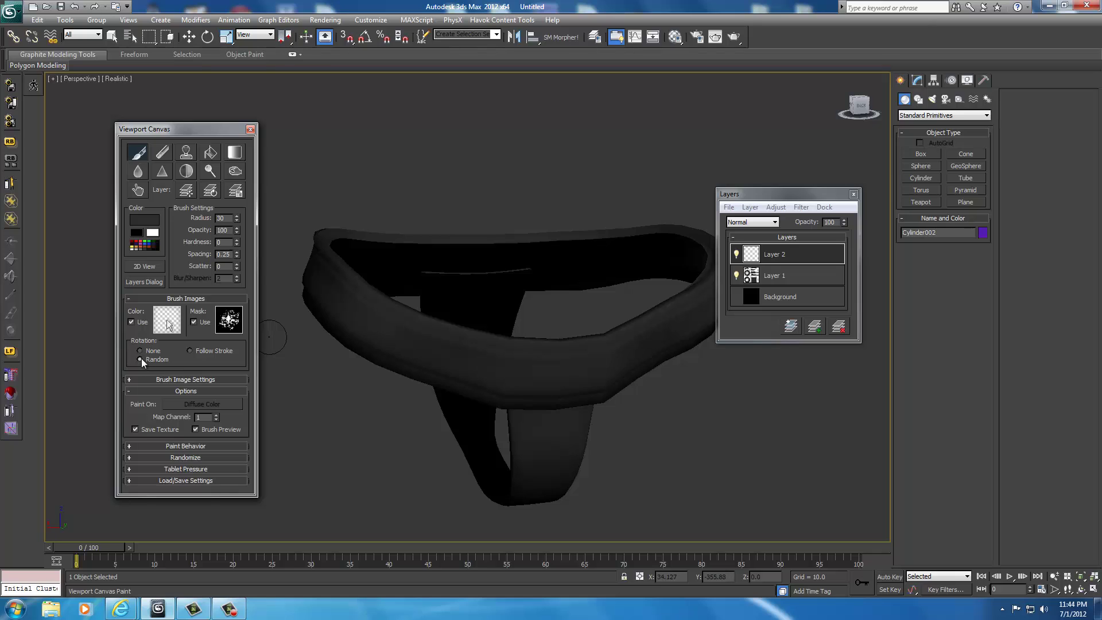
left_click(157, 221)
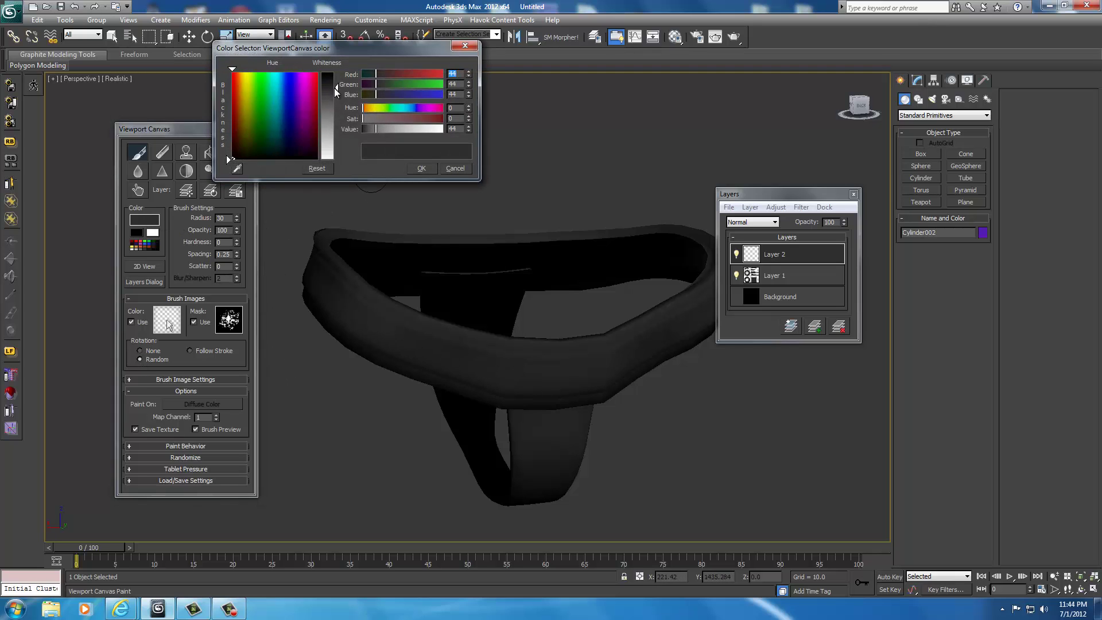
left_click_drag(334, 89, 334, 91)
left_click(457, 168)
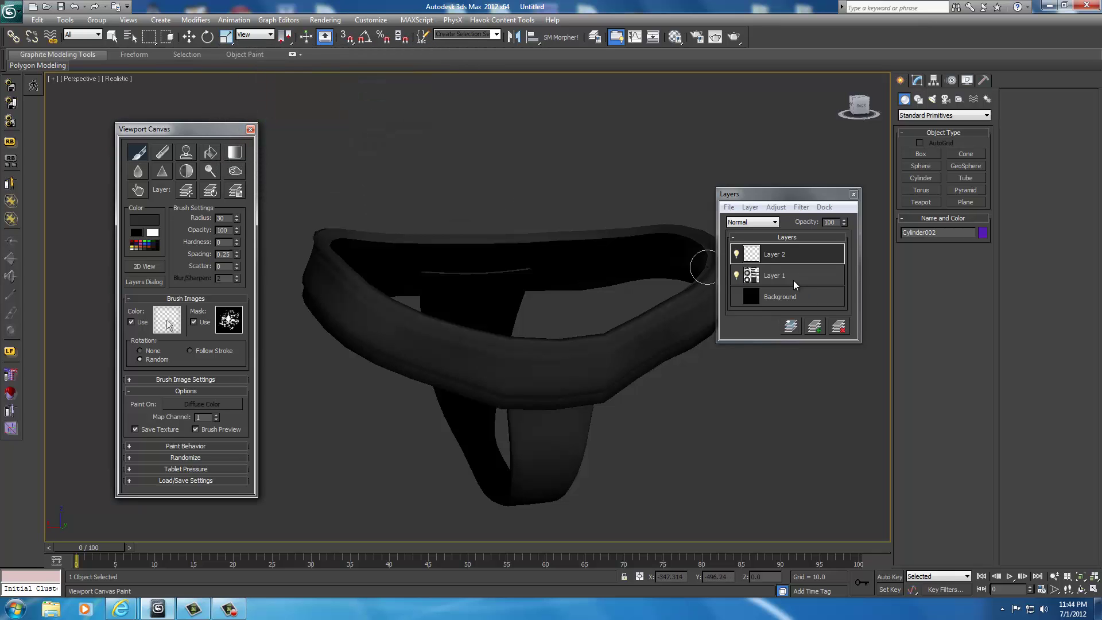
Step: Refill the belt and undies on Layer 1 with a lighter grey with RGB values of 99
left_click(793, 281)
left_click(155, 219)
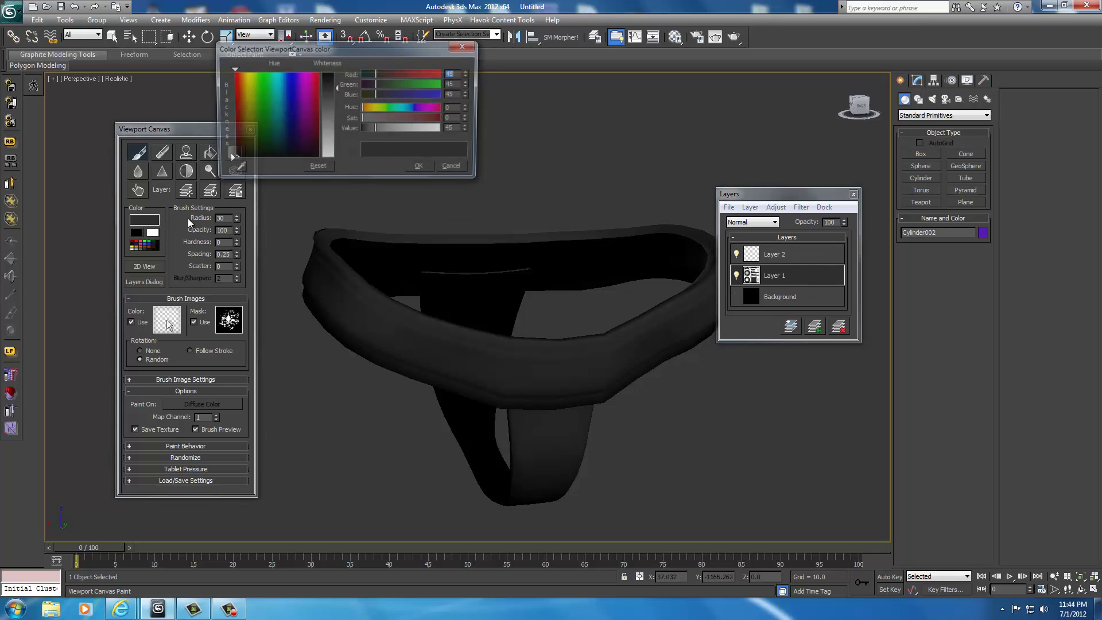
left_click_drag(330, 89, 335, 104)
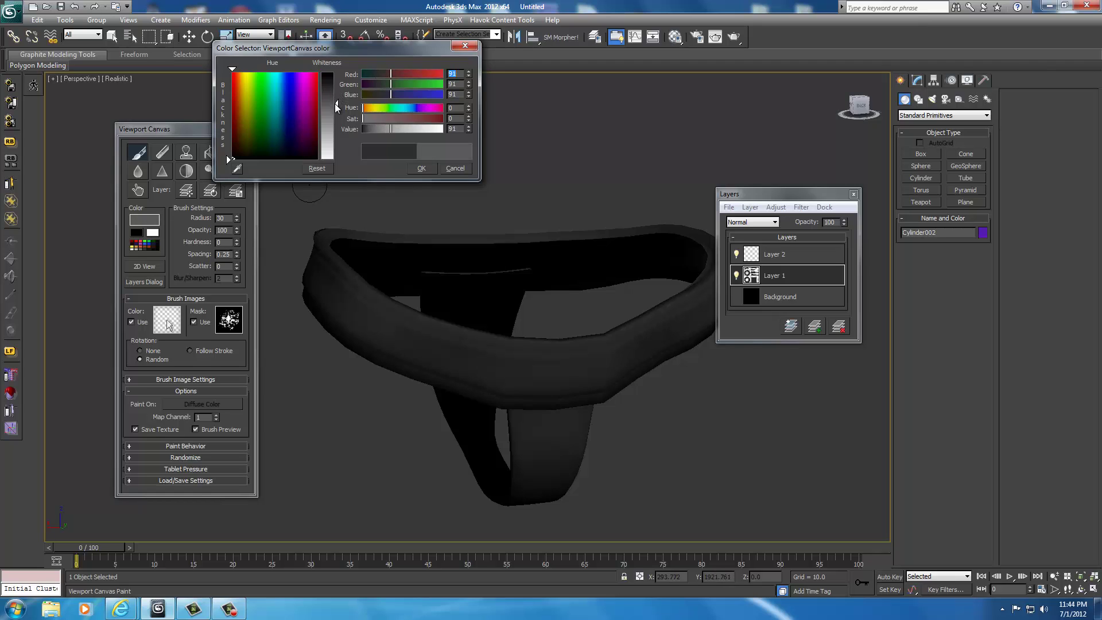
left_click(421, 168)
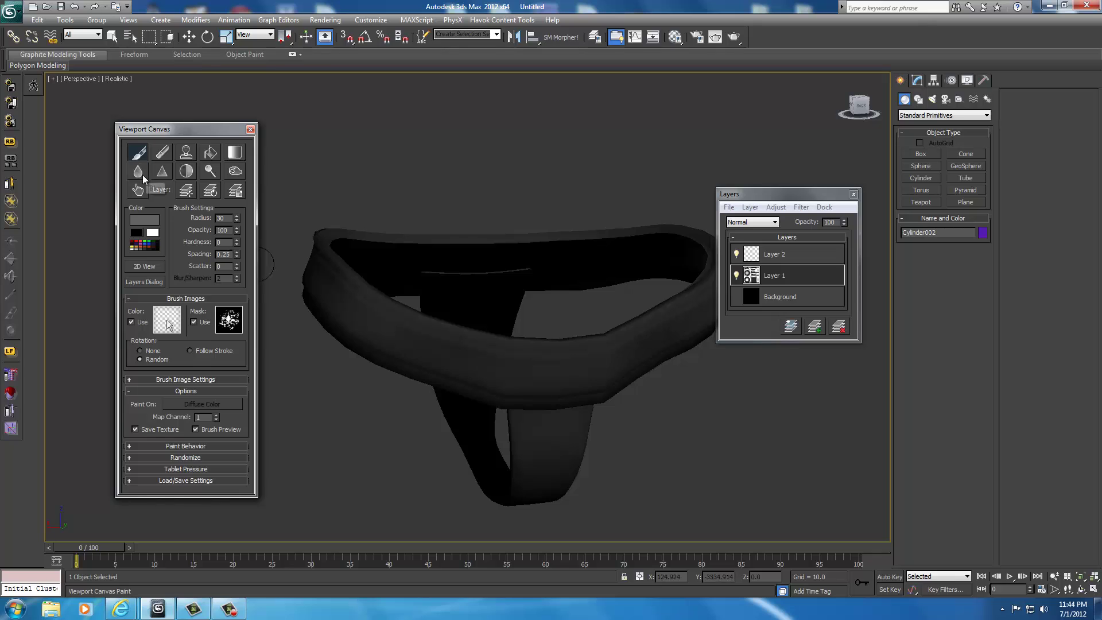
left_click(210, 151)
left_click(507, 352)
left_click(550, 434)
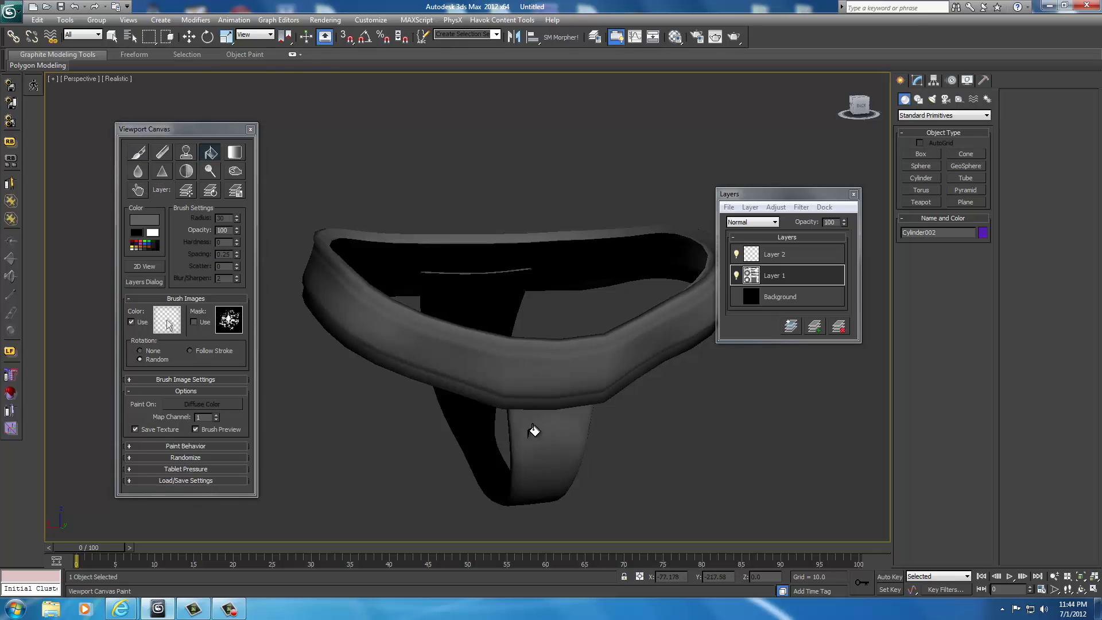
Step: Make Layer 2 active for the Paint brush and set the paint colour to a dark grey
left_click(142, 150)
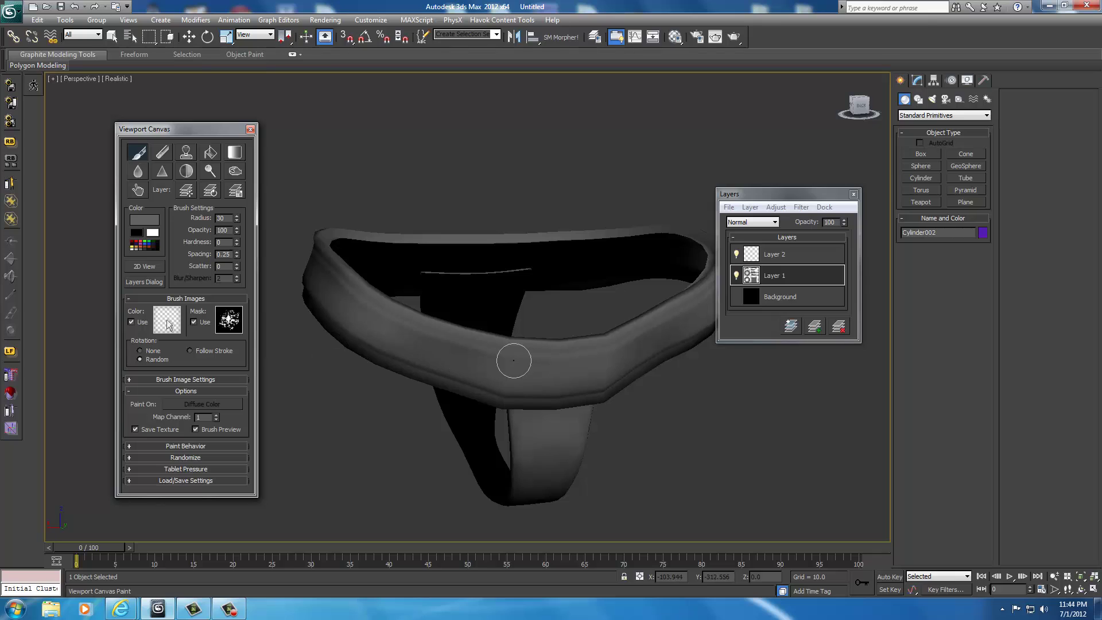
left_click(799, 255)
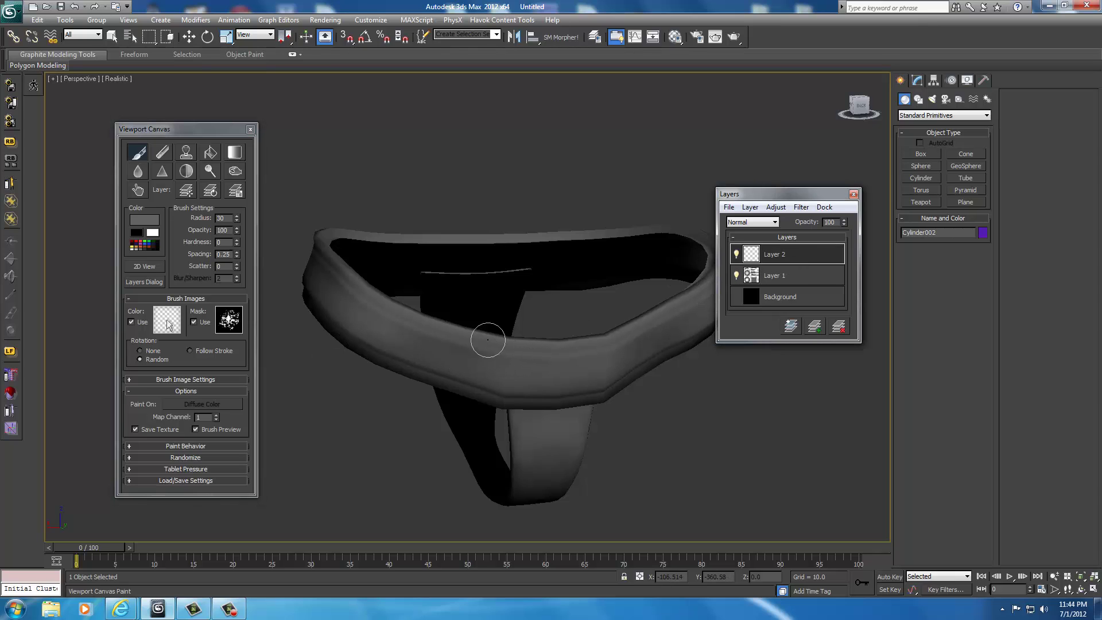
left_click(147, 220)
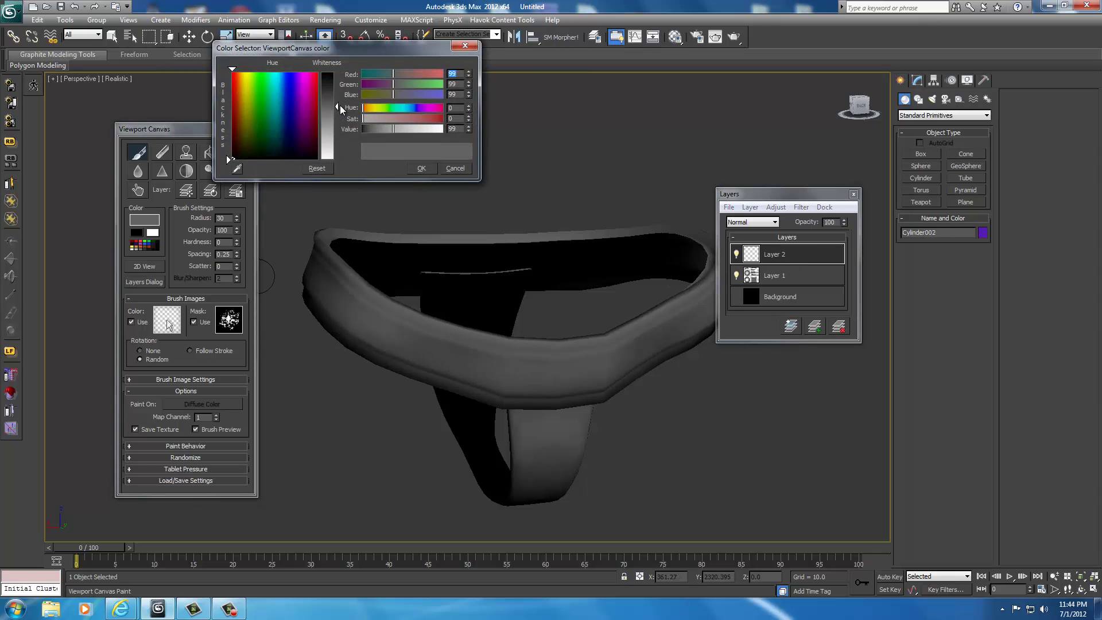
left_click_drag(338, 99, 337, 83)
left_click(421, 169)
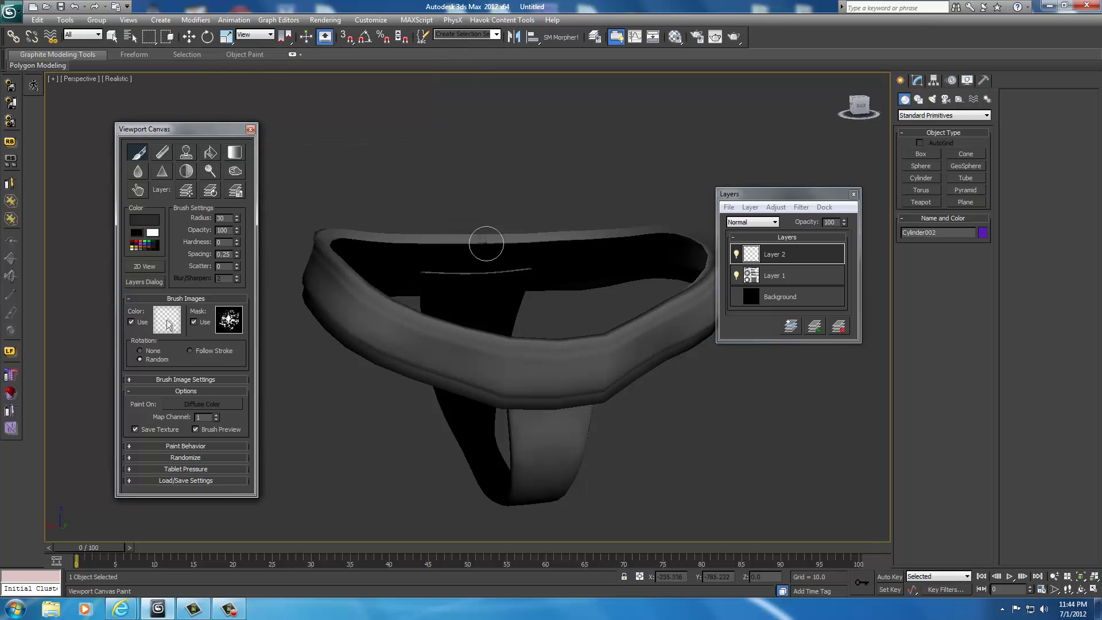
Step: Paint dark speckled shading along the belt's upper edge on the side facing the view and the adjoining side
mouse_move(591, 351)
middle_mouse_down()
mouse_move(535, 328)
mouse_move(587, 344)
middle_mouse_up()
scroll(547, 331, "up", 5)
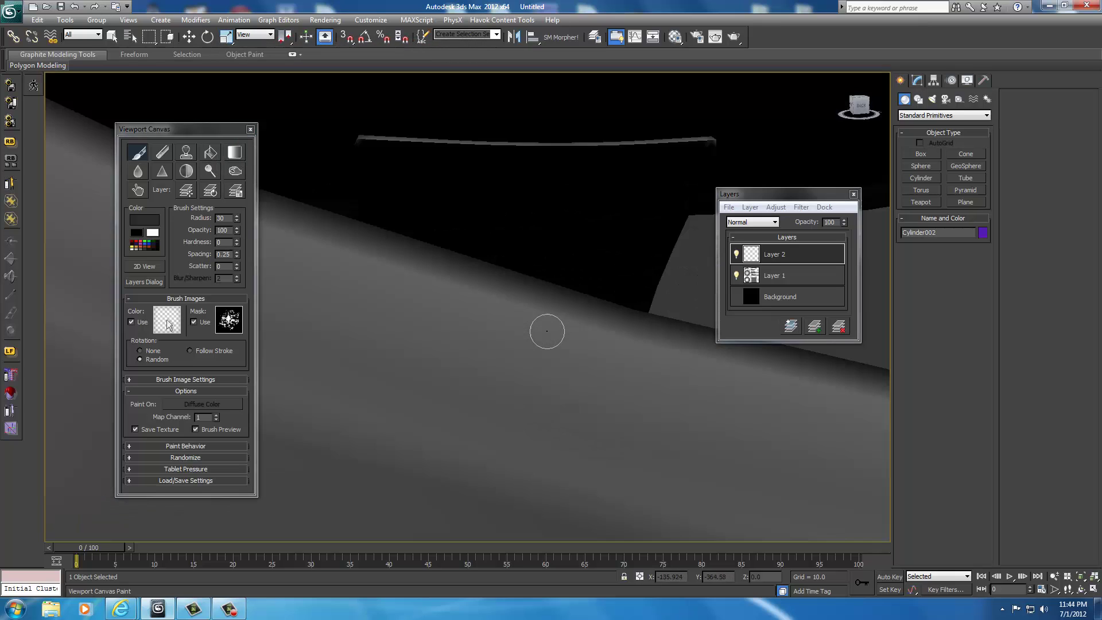
scroll(546, 334, "down", 5)
mouse_move(539, 337)
left_mouse_down()
mouse_move(591, 335)
mouse_move(483, 314)
mouse_move(557, 337)
mouse_move(630, 327)
mouse_move(522, 332)
mouse_move(399, 288)
mouse_move(555, 337)
mouse_move(665, 326)
mouse_move(653, 321)
mouse_move(668, 311)
mouse_move(585, 340)
mouse_move(497, 339)
mouse_move(399, 293)
mouse_move(408, 296)
mouse_move(375, 259)
left_mouse_up()
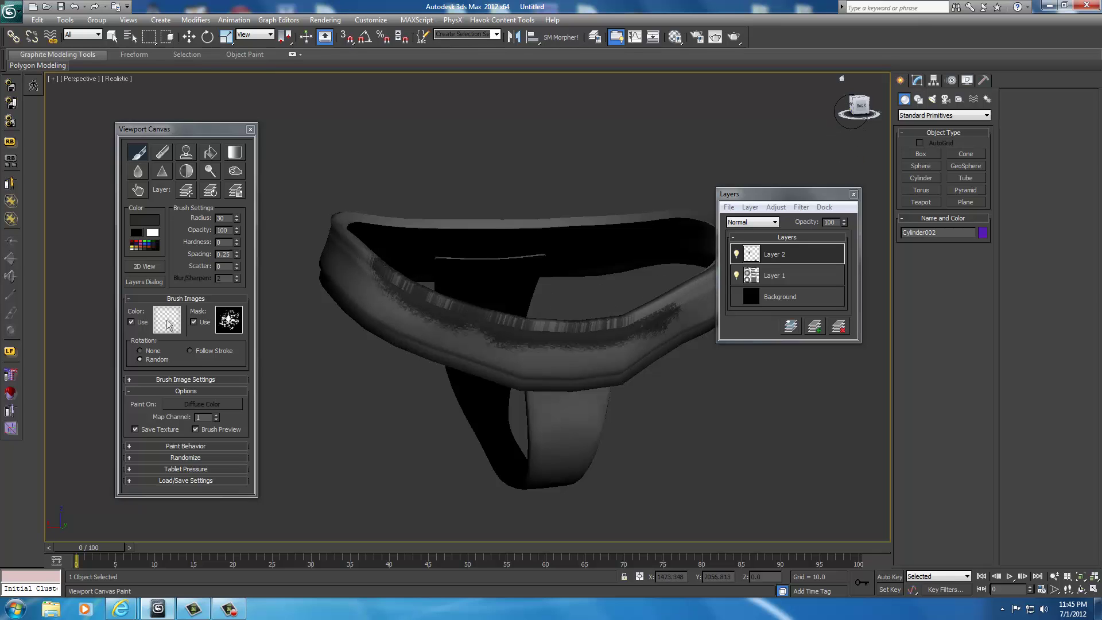
left_click_drag(859, 105, 815, 111)
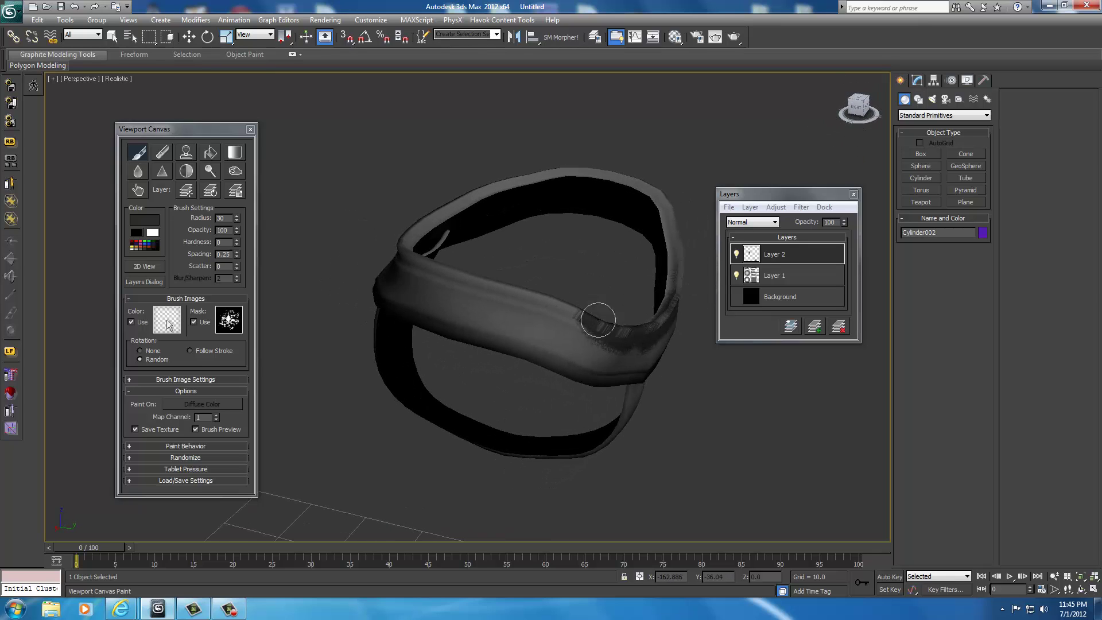
mouse_move(578, 331)
left_mouse_down()
mouse_move(484, 285)
mouse_move(591, 332)
mouse_move(443, 271)
mouse_move(463, 284)
mouse_move(422, 253)
mouse_move(455, 288)
mouse_move(445, 282)
left_mouse_up()
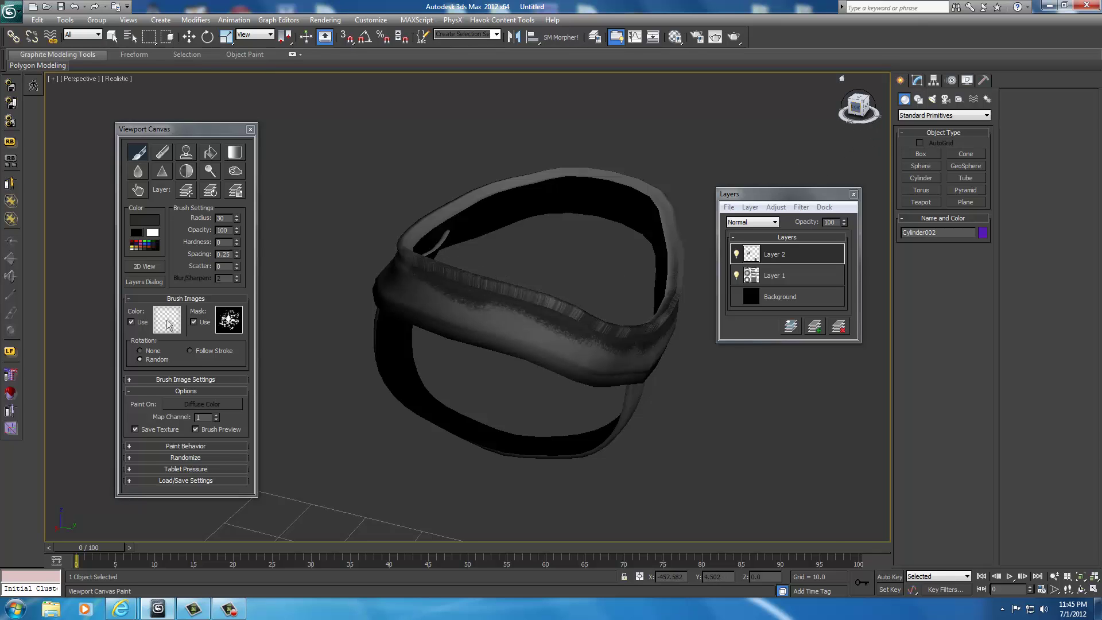
Step: Continue the dark speckled shading around the rest of the belt's upper edge until it meets the first stroke
left_click_drag(858, 107, 806, 112)
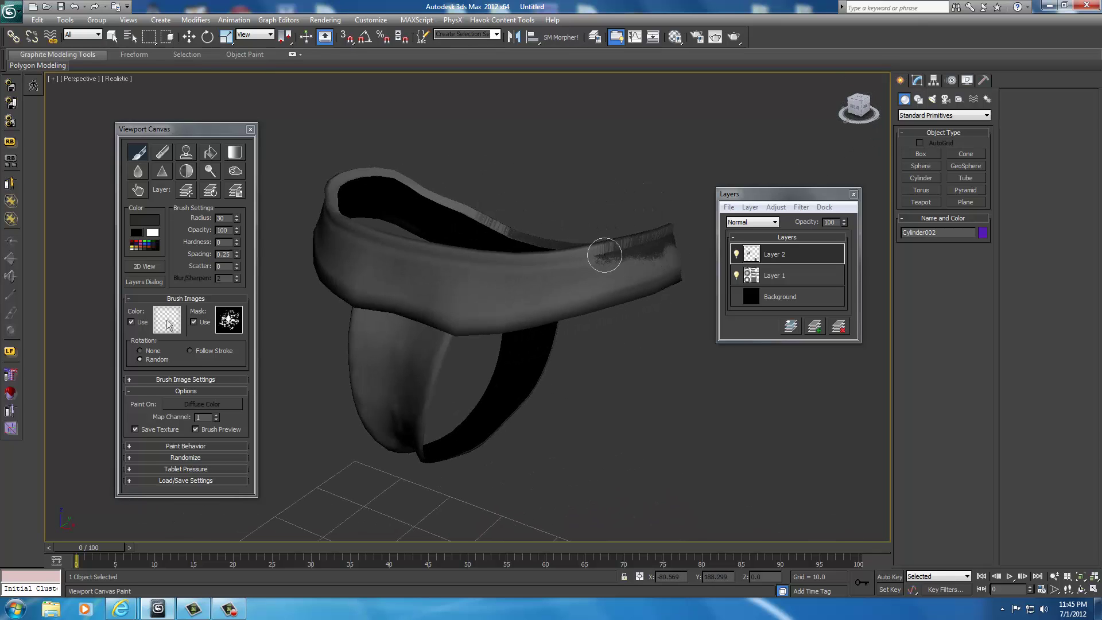
mouse_move(604, 255)
left_mouse_down()
mouse_move(533, 270)
mouse_move(594, 255)
mouse_move(443, 265)
mouse_move(430, 264)
mouse_move(501, 263)
mouse_move(358, 238)
mouse_move(423, 253)
left_mouse_up()
left_click_drag(858, 108, 835, 111)
mouse_move(429, 268)
left_mouse_down()
mouse_move(312, 261)
mouse_move(358, 279)
mouse_move(279, 251)
left_mouse_up()
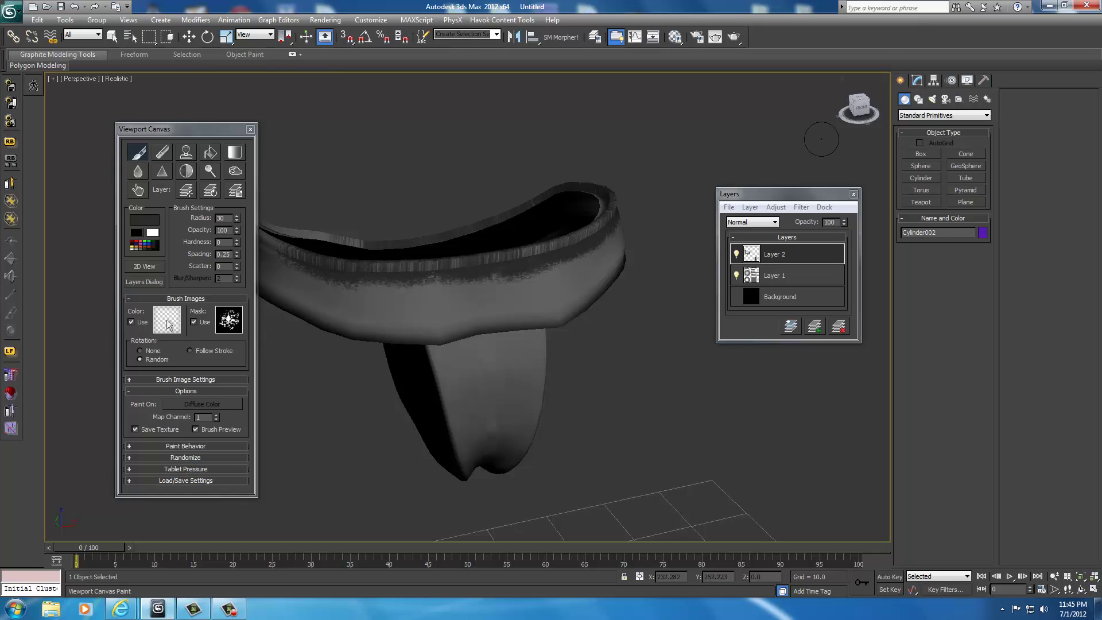
left_click_drag(859, 106, 907, 109)
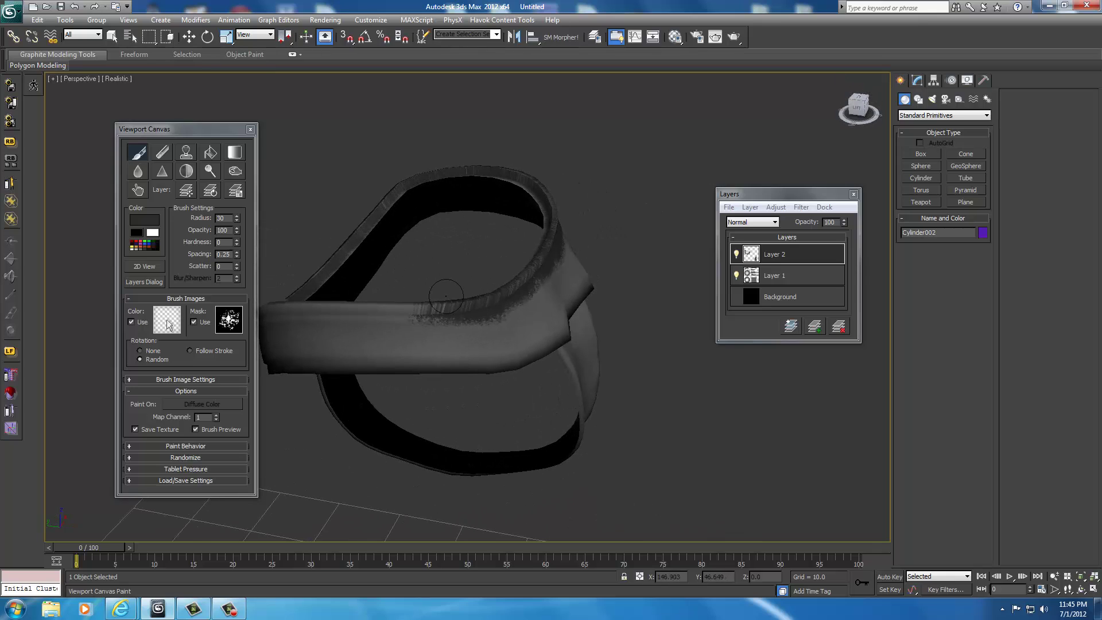
mouse_move(445, 296)
left_mouse_down()
mouse_move(387, 319)
mouse_move(405, 317)
mouse_move(414, 314)
mouse_move(342, 315)
mouse_move(431, 316)
mouse_move(392, 305)
mouse_move(305, 304)
mouse_move(298, 315)
mouse_move(366, 320)
mouse_move(279, 313)
left_mouse_up()
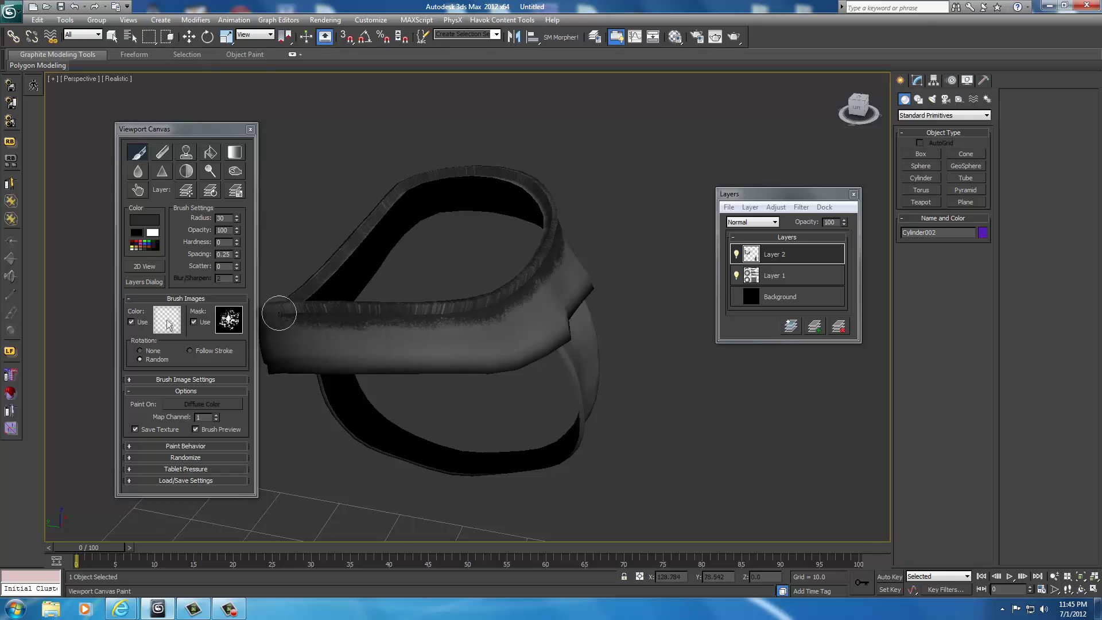
left_click_drag(859, 106, 901, 109)
mouse_move(626, 287)
left_mouse_down()
mouse_move(592, 308)
mouse_move(595, 295)
mouse_move(563, 333)
mouse_move(649, 273)
mouse_move(581, 322)
mouse_move(443, 350)
left_mouse_up()
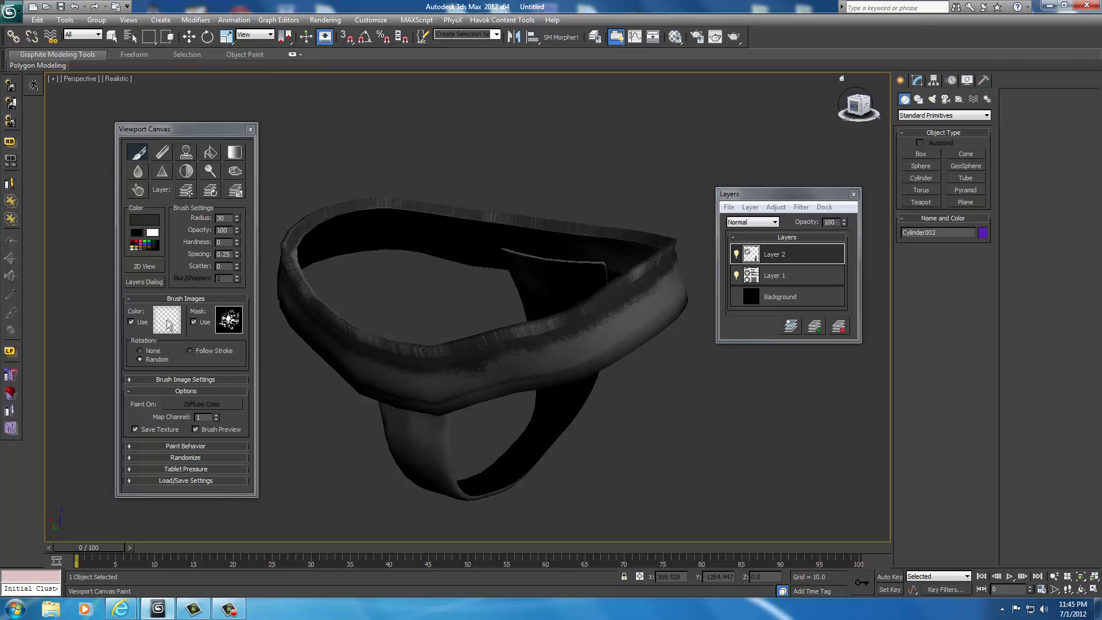
Step: Paint dark speckled shading along the belt's lower edge across the back and onto the adjoining side
left_click_drag(859, 106, 835, 112)
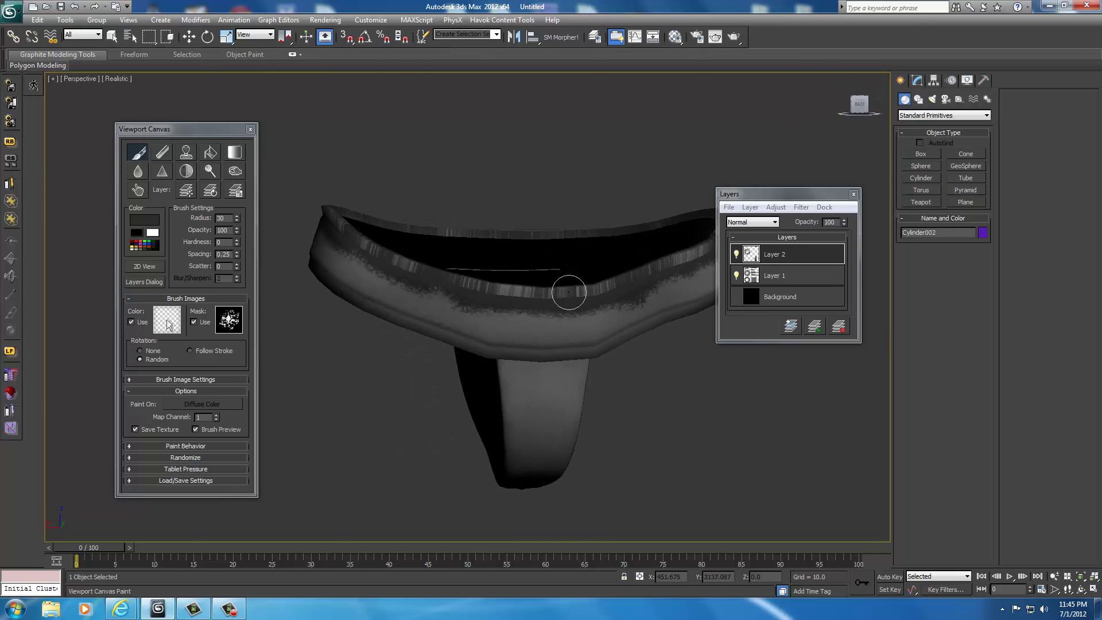
scroll(563, 297, "up", 10)
scroll(563, 297, "down", 10)
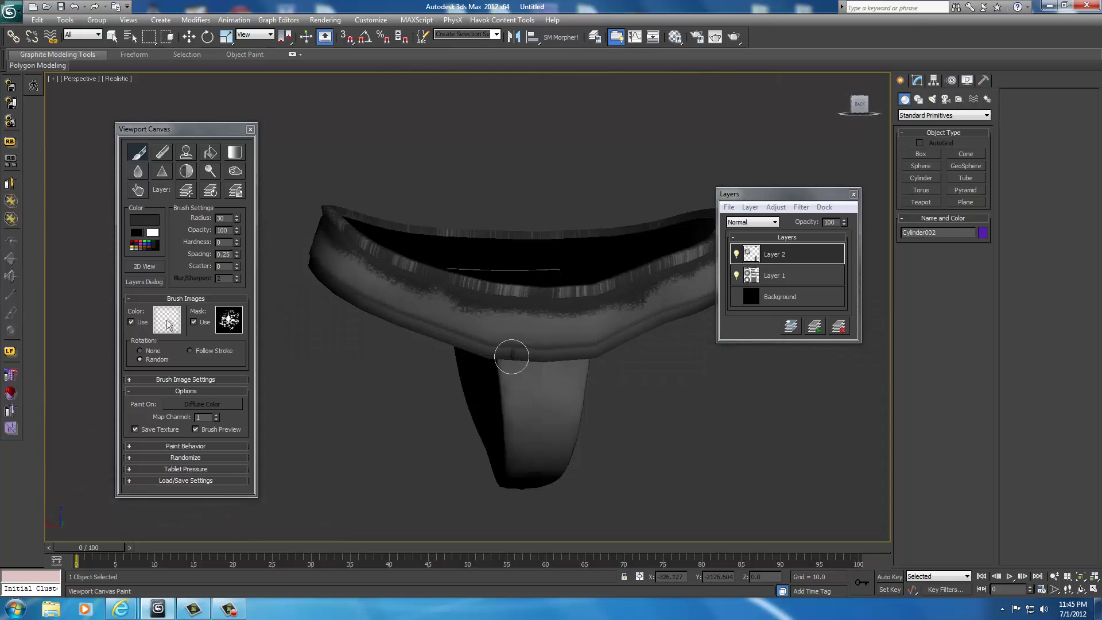
mouse_move(492, 341)
left_mouse_down()
mouse_move(606, 349)
mouse_move(622, 338)
mouse_move(585, 349)
mouse_move(645, 325)
mouse_move(560, 352)
mouse_move(506, 348)
mouse_move(335, 282)
left_mouse_up()
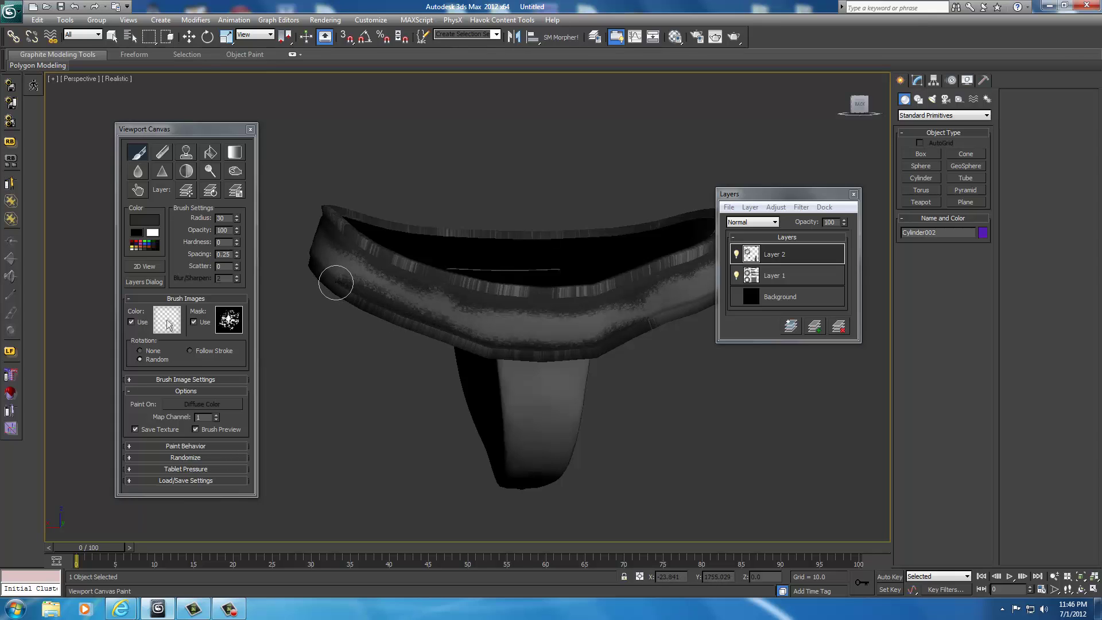
left_click_drag(859, 103, 826, 109)
mouse_move(593, 339)
left_mouse_down()
mouse_move(507, 299)
mouse_move(569, 329)
mouse_move(471, 294)
mouse_move(390, 292)
mouse_move(538, 308)
mouse_move(601, 322)
mouse_move(611, 340)
mouse_move(594, 336)
mouse_move(638, 346)
mouse_move(601, 343)
mouse_move(446, 283)
mouse_move(435, 280)
mouse_move(590, 339)
mouse_move(502, 306)
mouse_move(416, 292)
mouse_move(529, 310)
mouse_move(591, 337)
left_mouse_up()
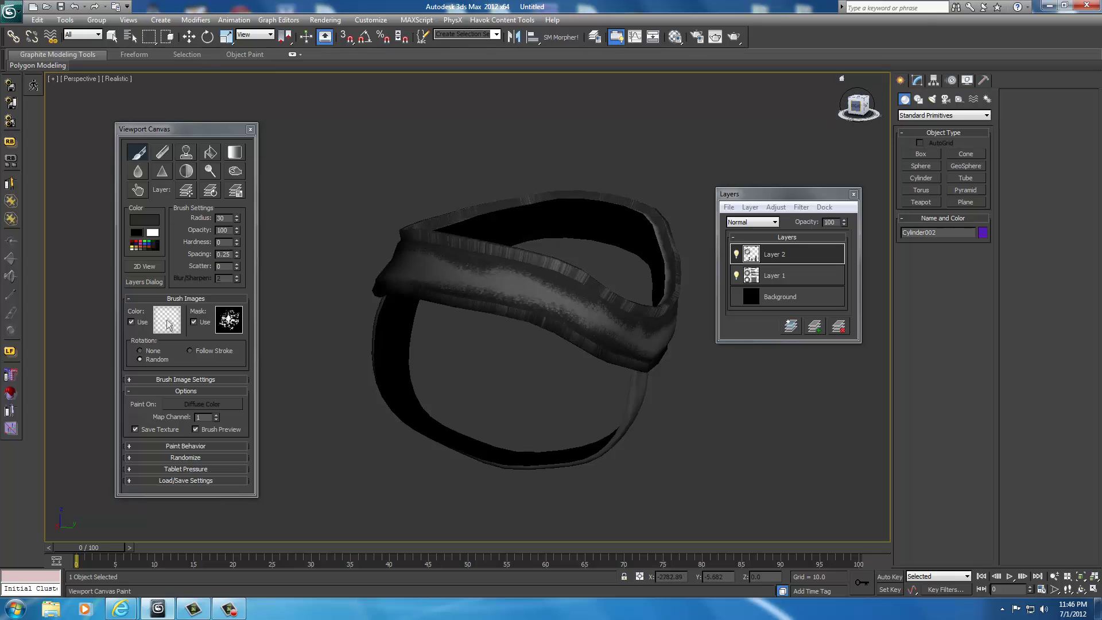
Step: Continue the dark speckled shading along the belt's lower edge from that side across the front
left_click_drag(869, 96, 849, 101)
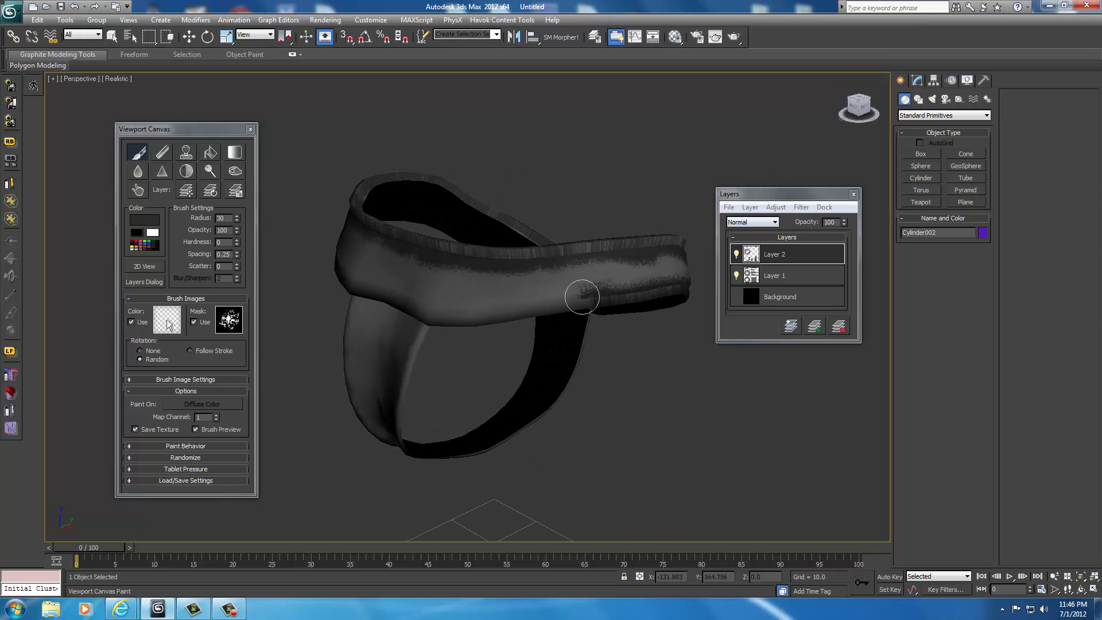
mouse_move(582, 296)
left_mouse_down()
mouse_move(518, 312)
mouse_move(600, 294)
mouse_move(455, 314)
mouse_move(492, 317)
mouse_move(422, 316)
mouse_move(443, 319)
mouse_move(403, 305)
left_mouse_up()
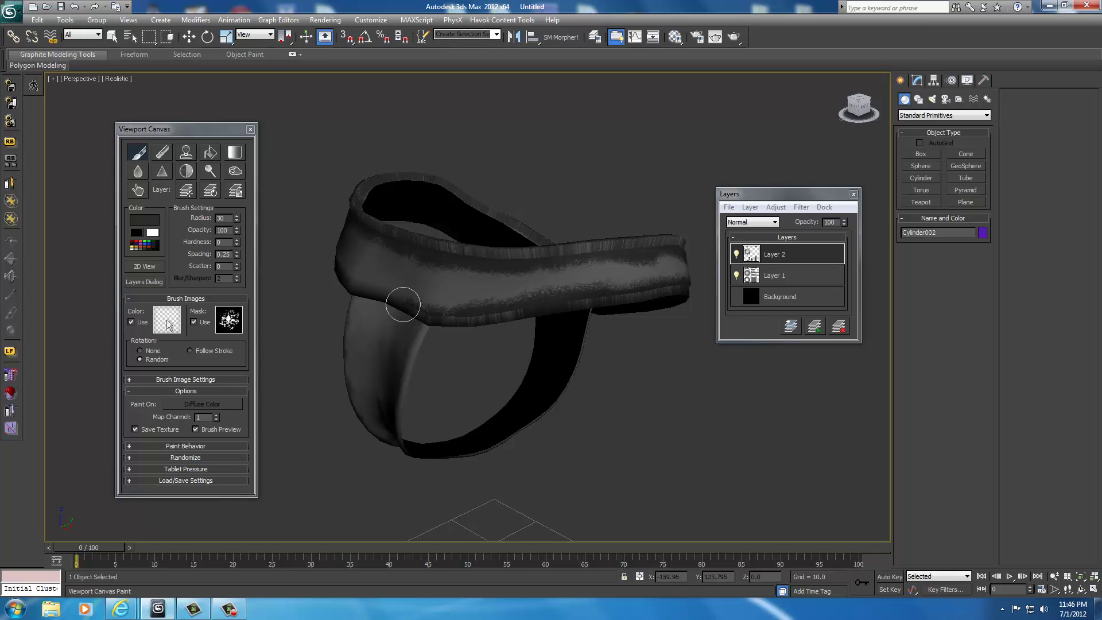
left_click(859, 106)
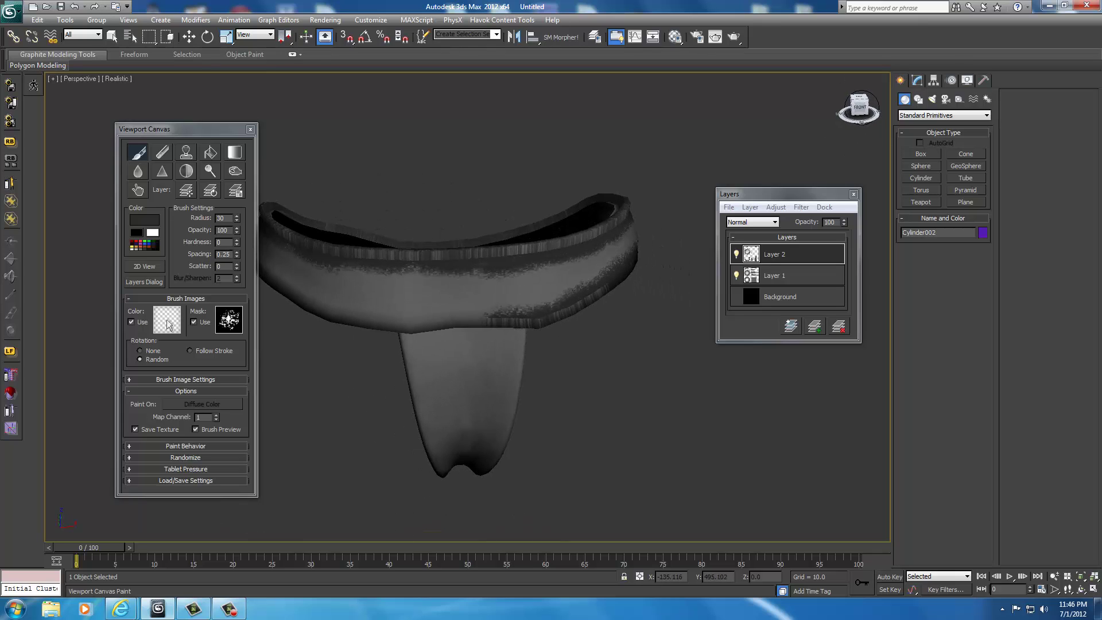
mouse_move(517, 315)
left_mouse_down()
mouse_move(381, 325)
mouse_move(298, 294)
mouse_move(380, 322)
left_mouse_up()
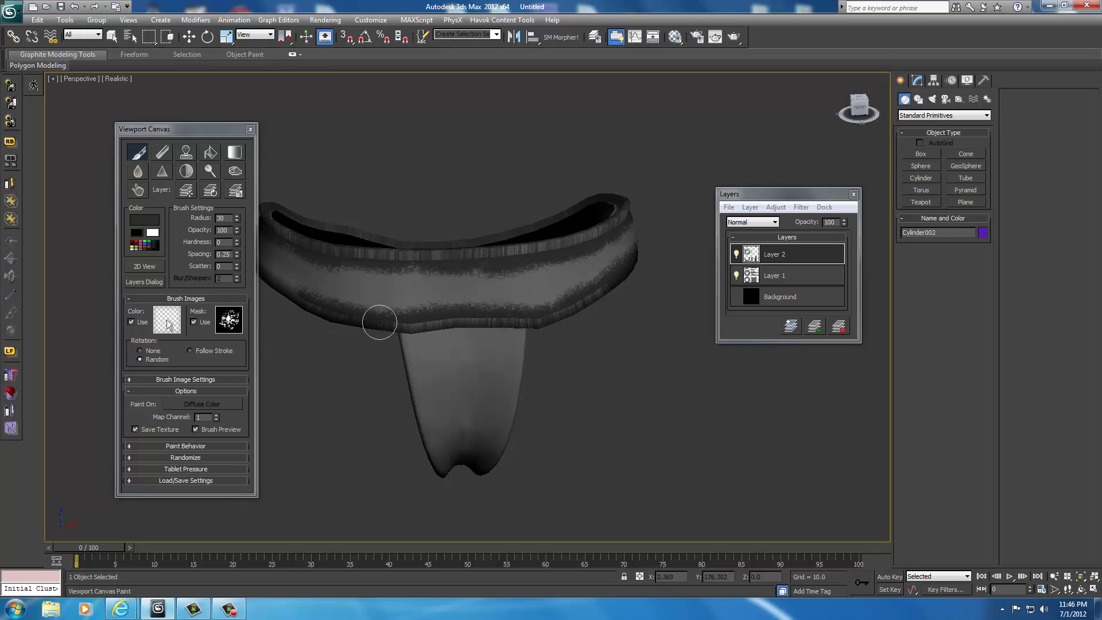
Step: Shade the belt's lower edge around the remaining side until the dark speckled border meets the first stroke at the back
mouse_move(798, 136)
middle_mouse_down("alt")
mouse_move(786, 137)
mouse_move(796, 138)
middle_mouse_up("alt")
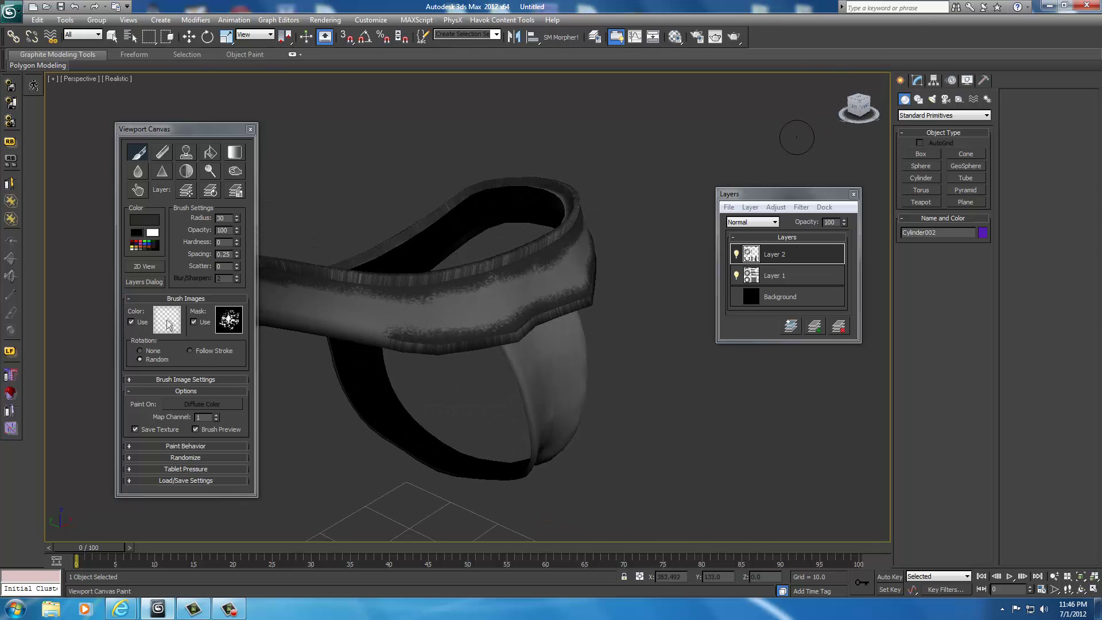
middle_click_drag(385, 358, 427, 357)
mouse_move(501, 347)
left_mouse_down()
mouse_move(463, 327)
mouse_move(459, 344)
mouse_move(529, 354)
left_mouse_up()
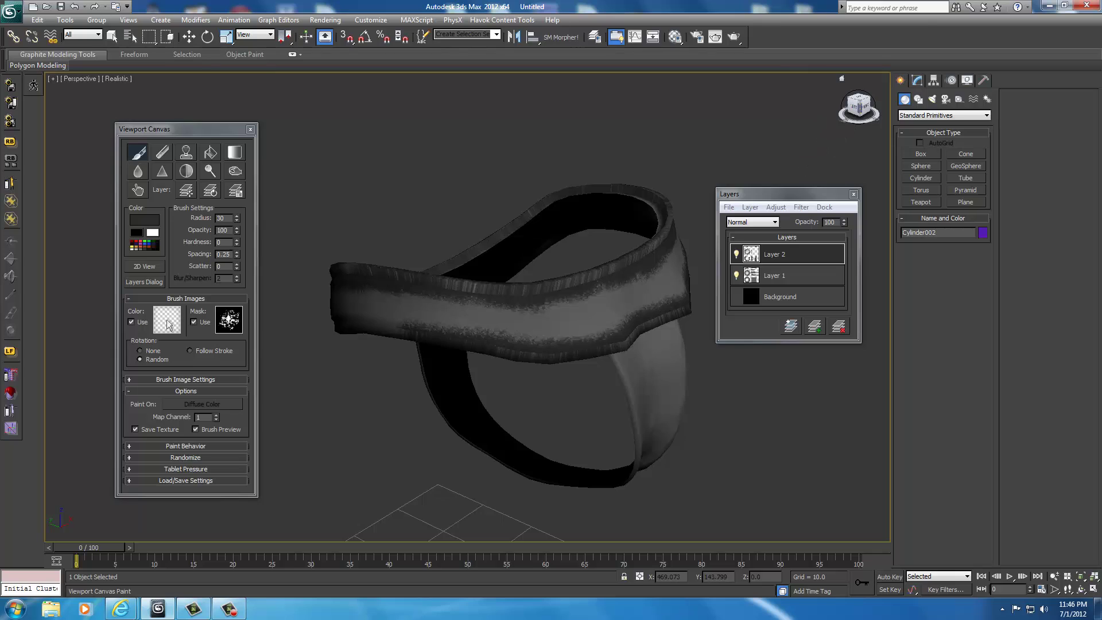
left_click(852, 108)
mouse_move(547, 363)
left_mouse_down()
mouse_move(541, 374)
mouse_move(460, 374)
mouse_move(549, 366)
mouse_move(463, 387)
mouse_move(495, 371)
left_mouse_up()
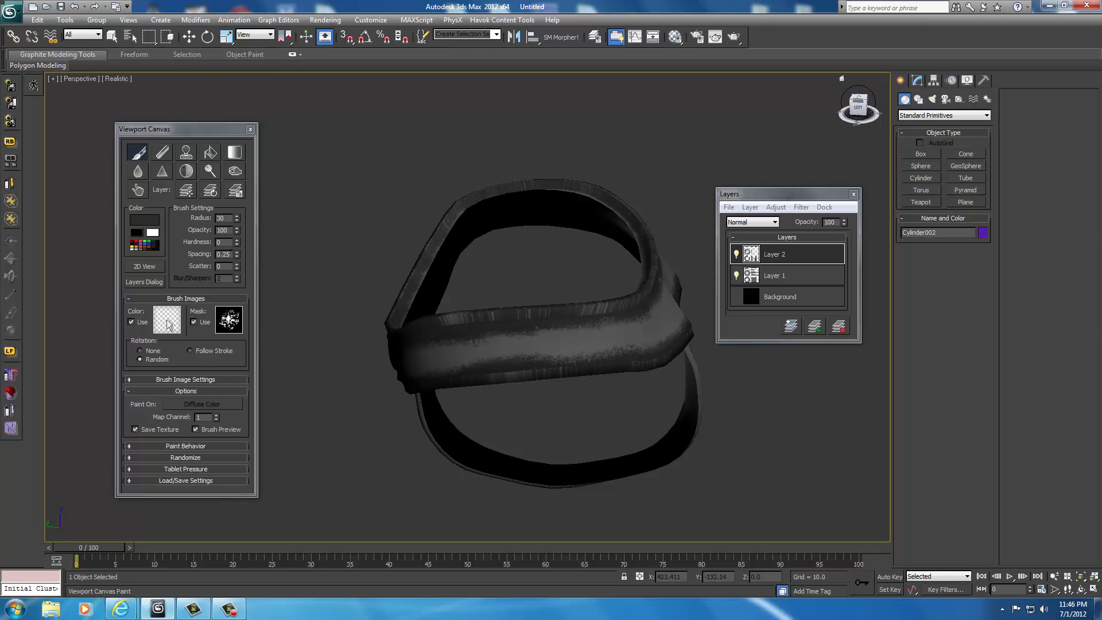
left_click_drag(858, 106, 894, 110)
mouse_move(637, 338)
left_mouse_down()
mouse_move(657, 319)
mouse_move(581, 352)
mouse_move(626, 337)
left_mouse_up()
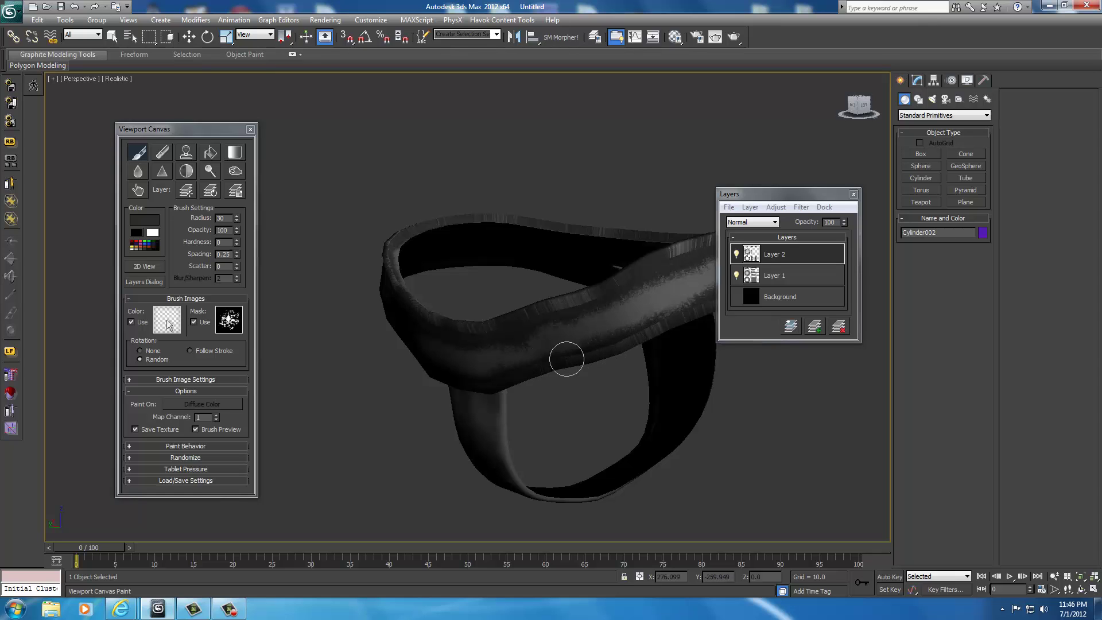
middle_click_drag(625, 300, 583, 264, "alt")
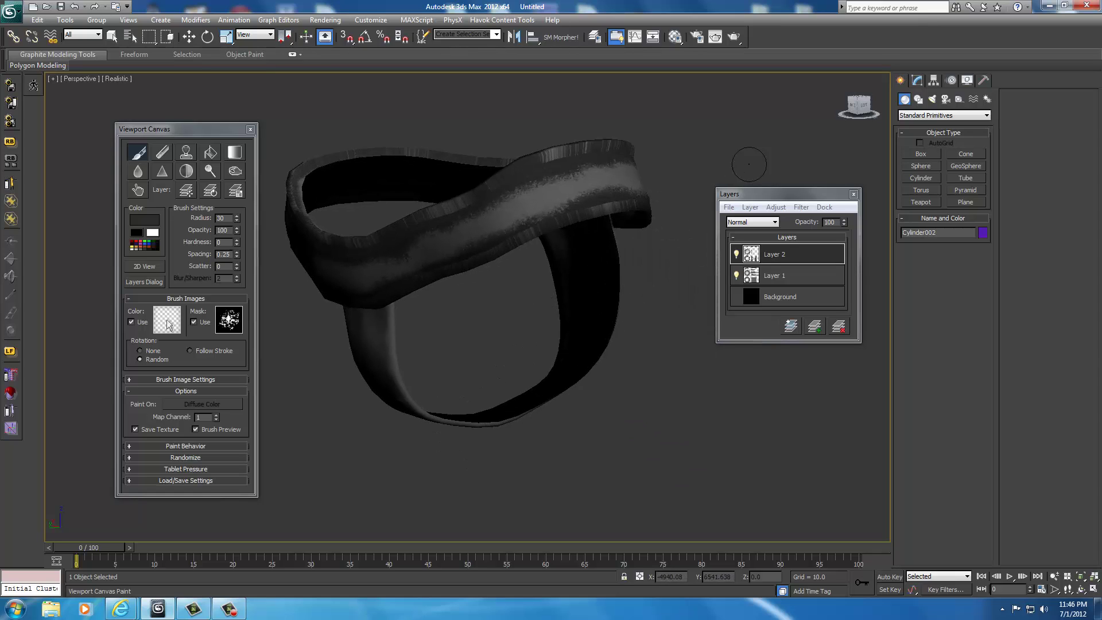
Step: Paint dark speckled shading along the top and both side edges of the undies' back panel, just below the belt
left_click(868, 102)
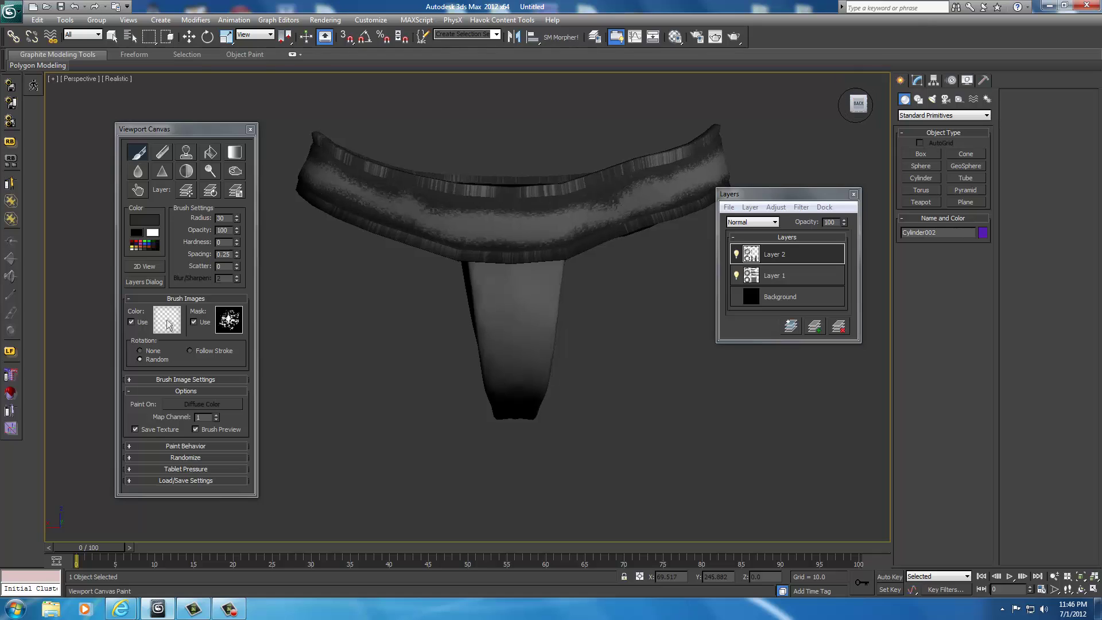
left_click_drag(859, 105, 849, 112)
mouse_move(487, 273)
left_mouse_down()
mouse_move(548, 274)
mouse_move(491, 270)
mouse_move(538, 265)
mouse_move(540, 299)
left_mouse_up()
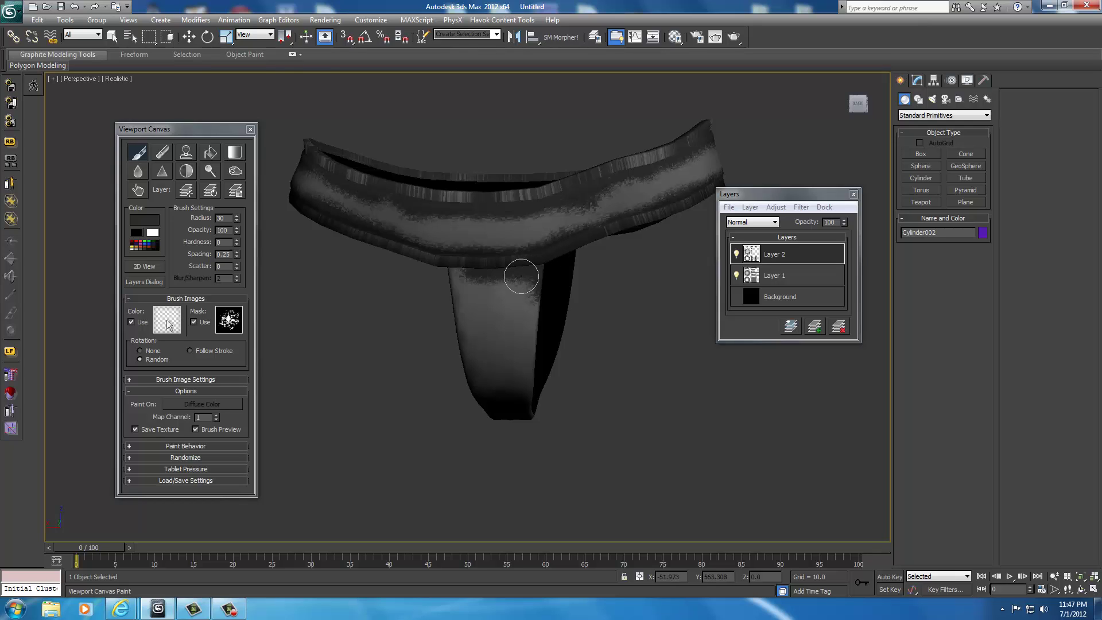
mouse_move(521, 276)
left_mouse_down()
mouse_move(541, 305)
mouse_move(489, 270)
mouse_move(458, 282)
mouse_move(465, 263)
mouse_move(450, 290)
mouse_move(444, 276)
mouse_move(453, 266)
mouse_move(456, 303)
mouse_move(458, 287)
mouse_move(536, 299)
left_mouse_up()
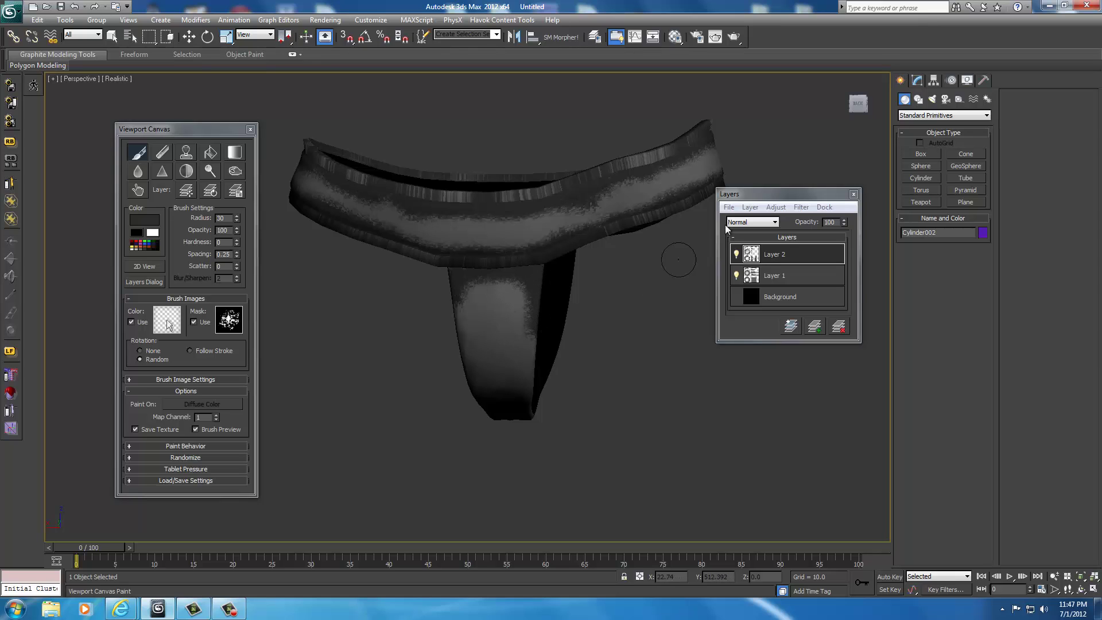
left_click(858, 103)
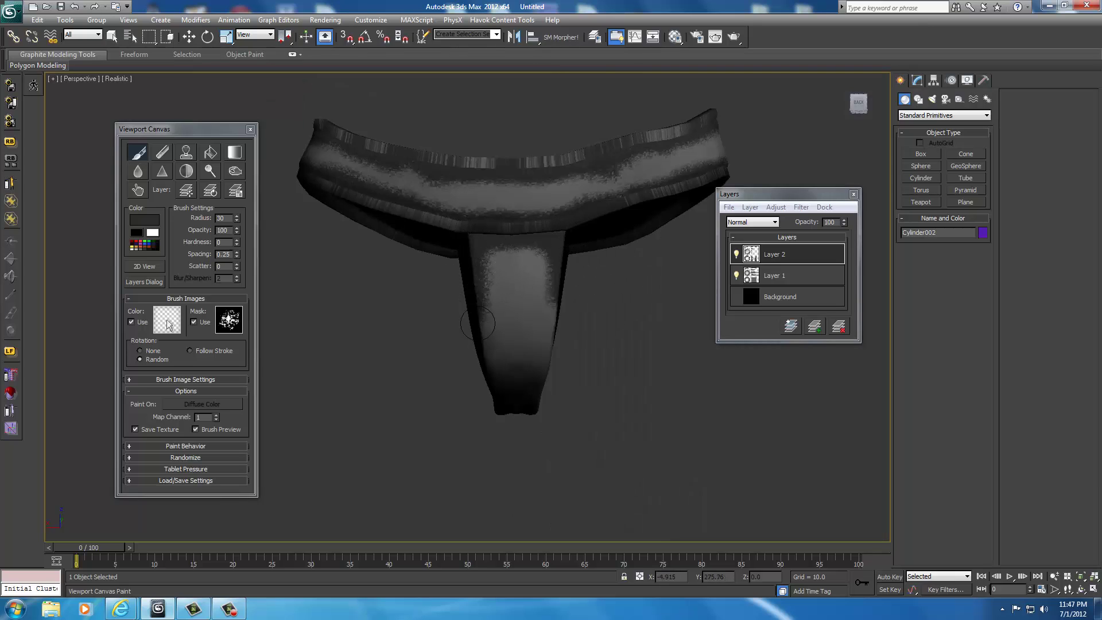
left_click_drag(485, 319, 487, 376)
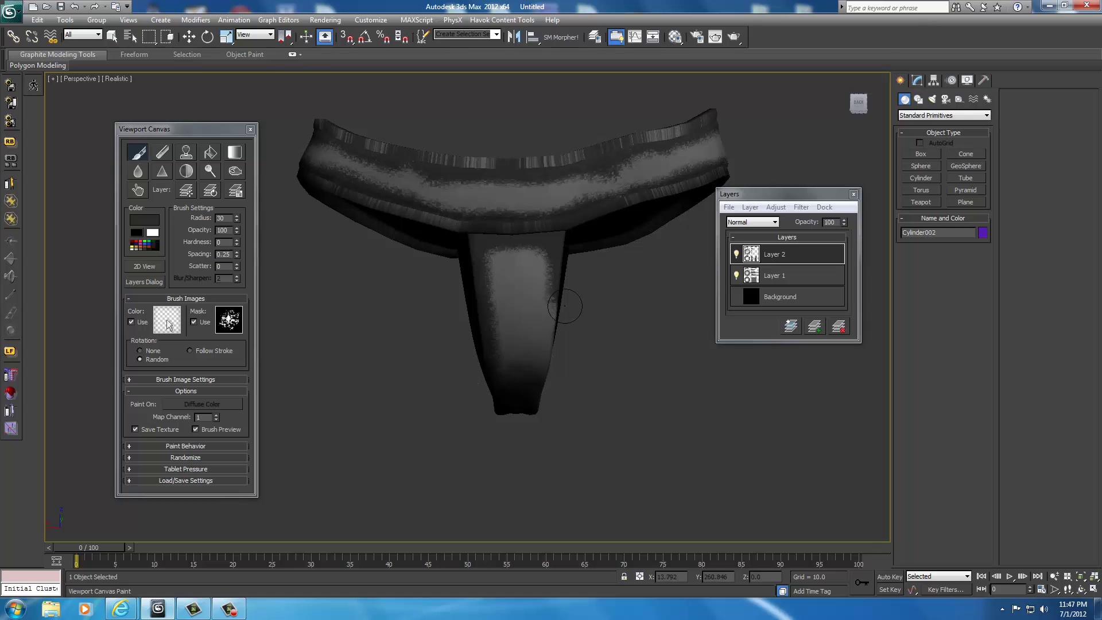
left_click_drag(553, 295, 540, 373)
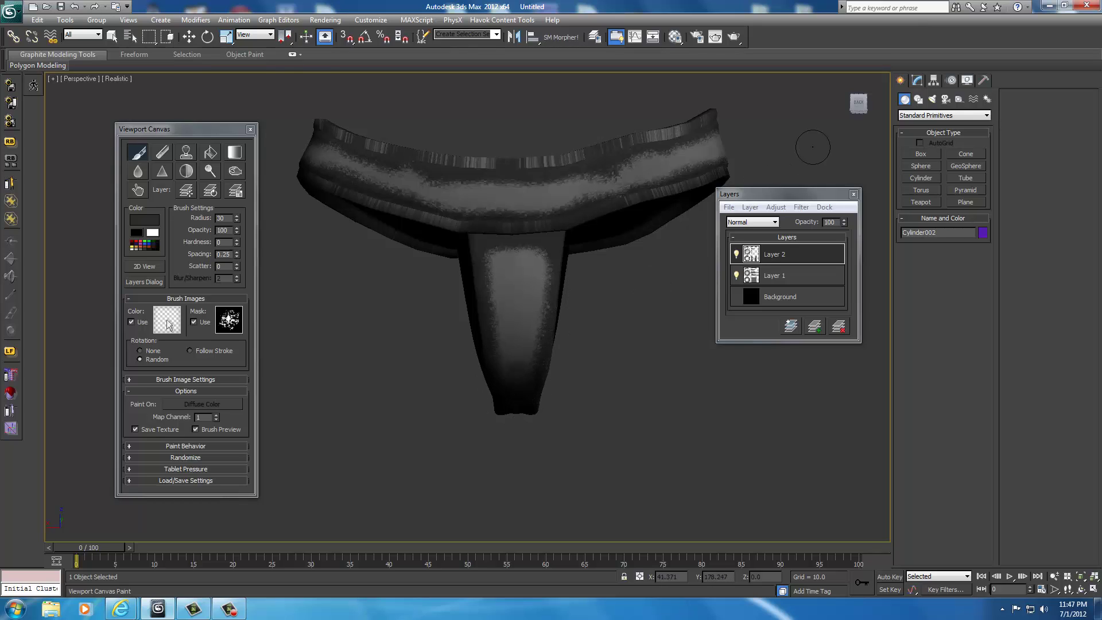
Step: Continue the dark speckled shading down both edges of the undies' narrow strip on the underside
left_click(858, 112)
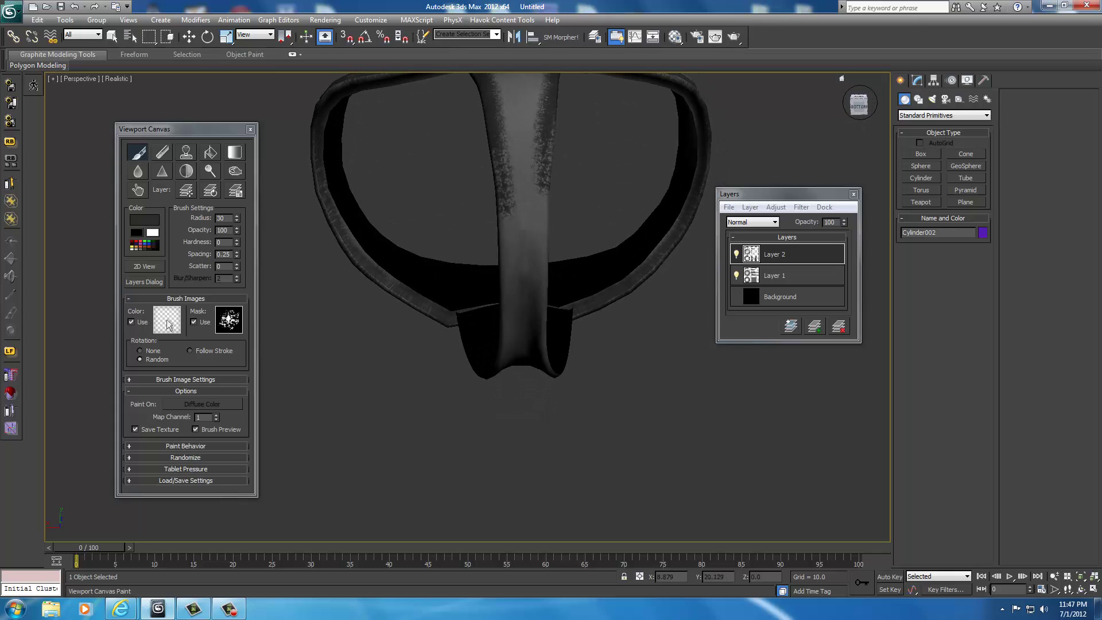
left_click_drag(547, 167, 550, 218)
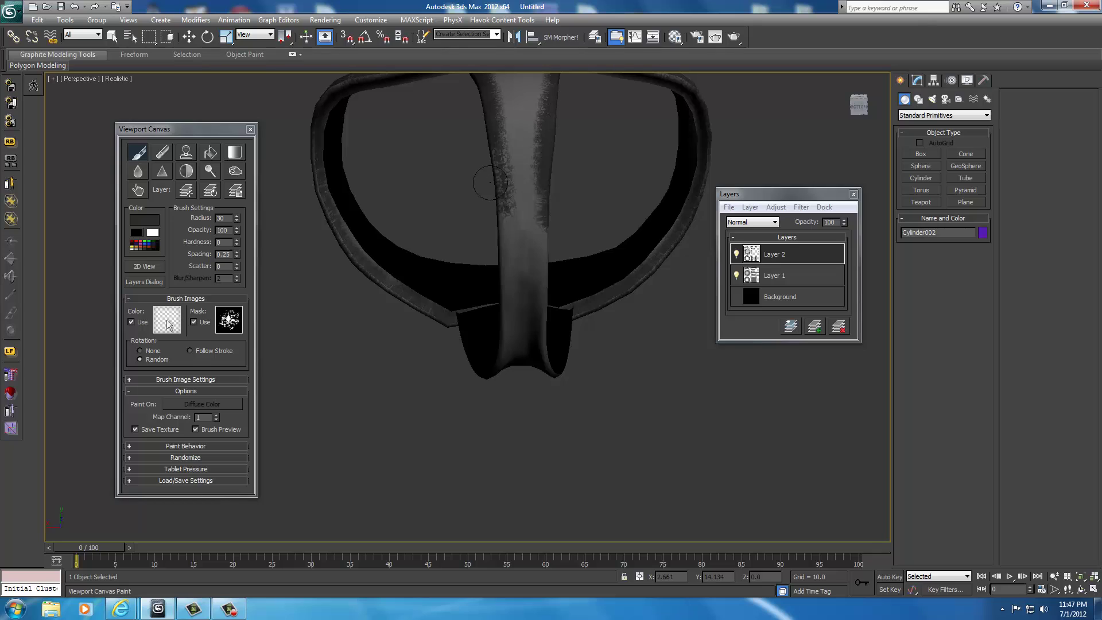
mouse_move(500, 141)
left_mouse_down()
mouse_move(501, 223)
mouse_move(496, 155)
left_mouse_up()
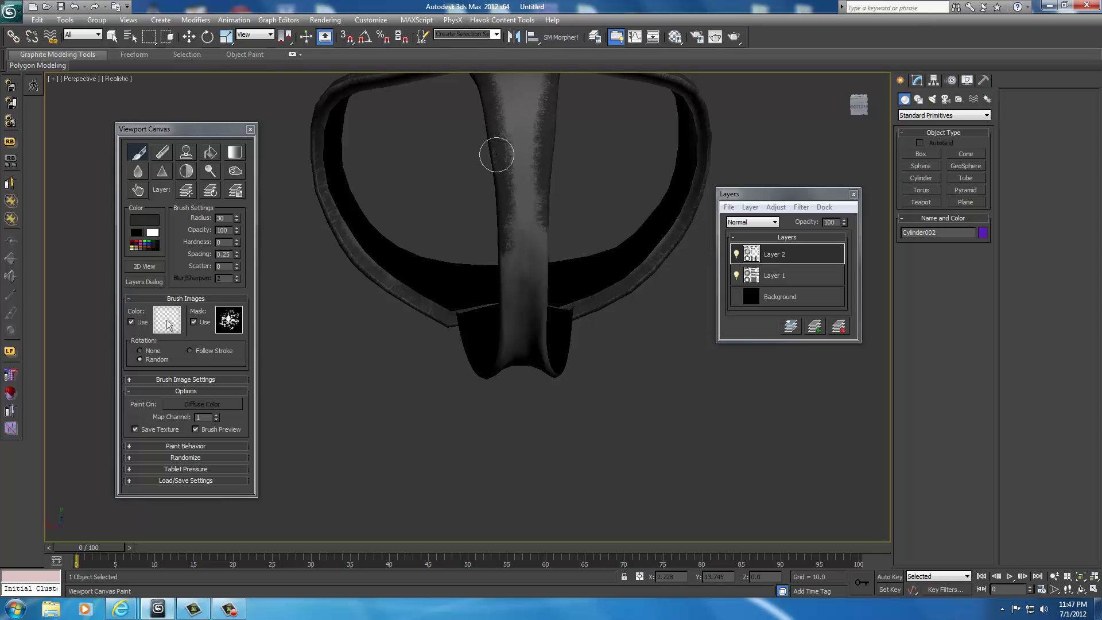
mouse_move(498, 271)
left_mouse_down()
mouse_move(499, 217)
mouse_move(504, 295)
mouse_move(541, 199)
mouse_move(541, 302)
left_mouse_up()
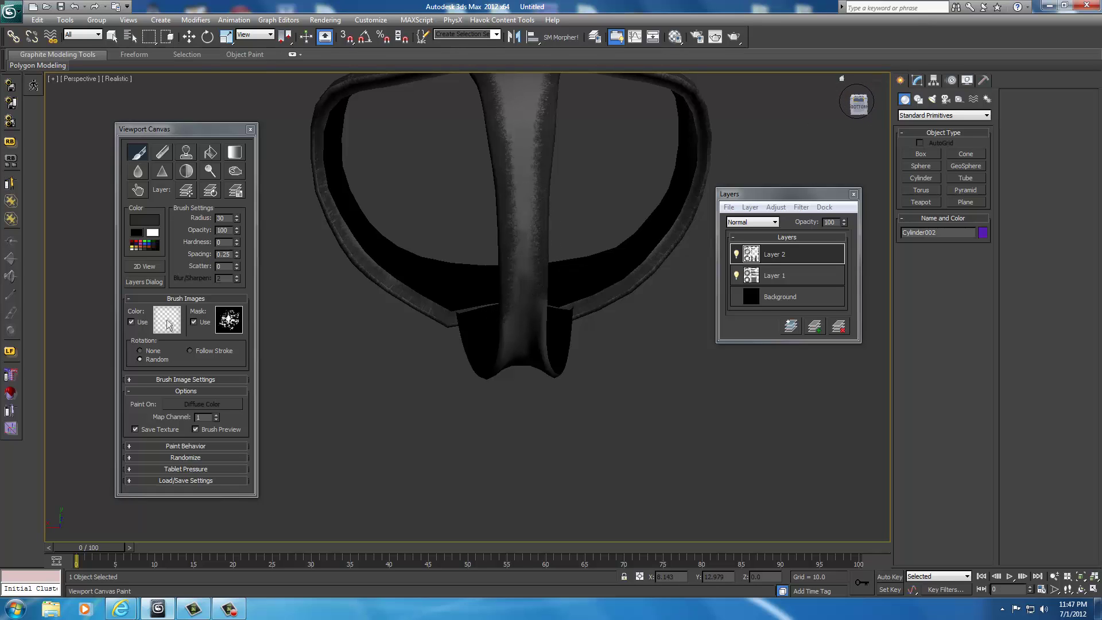
left_click_drag(858, 103, 730, 121)
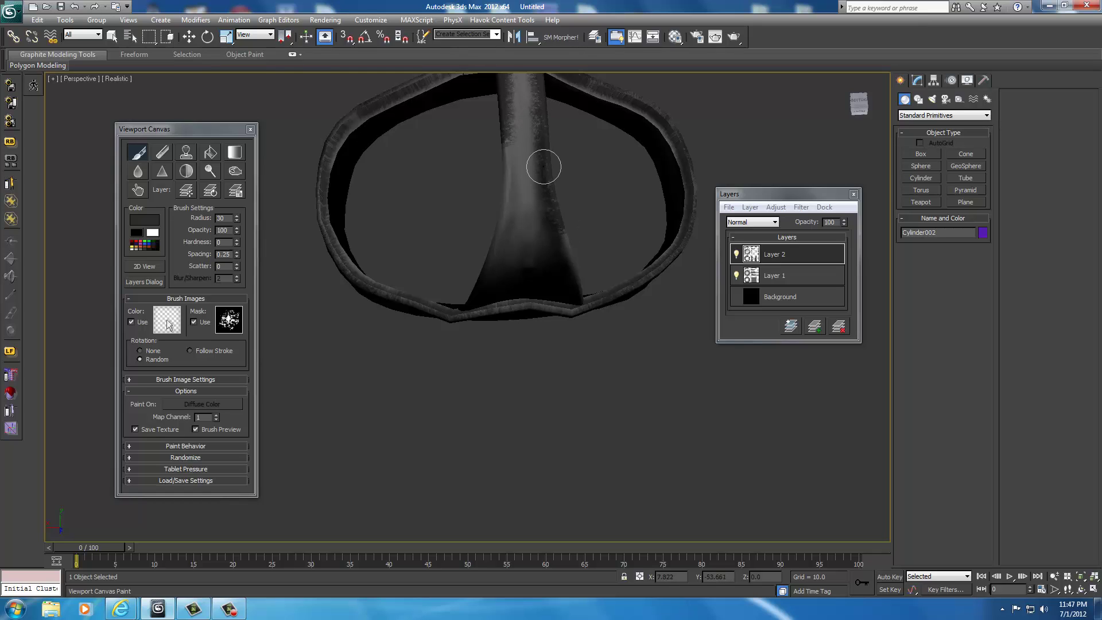
left_click_drag(513, 132, 503, 196)
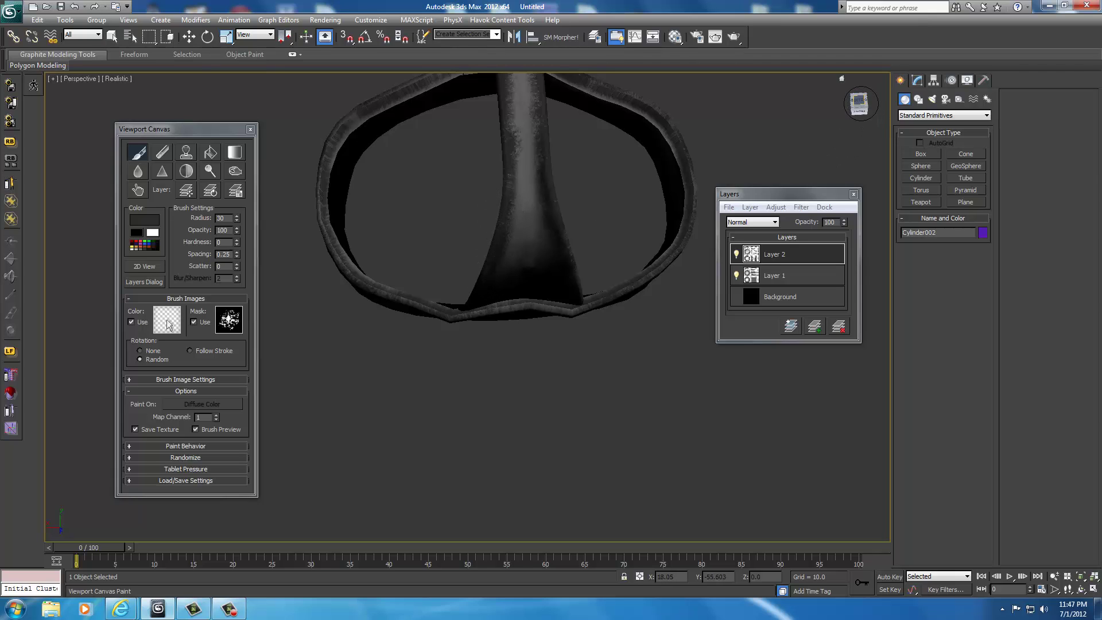
Step: Paint dark speckled shading along both side edges of the undies' front panel from the narrow strip up to the belt
left_click_drag(858, 101, 859, 127)
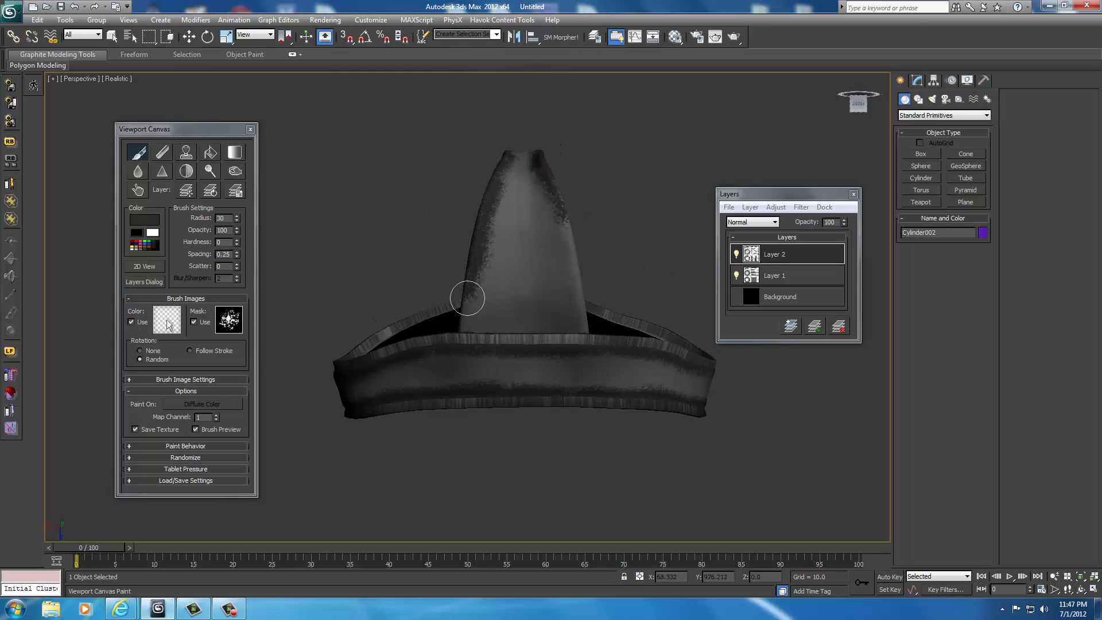
left_click_drag(472, 254, 465, 333)
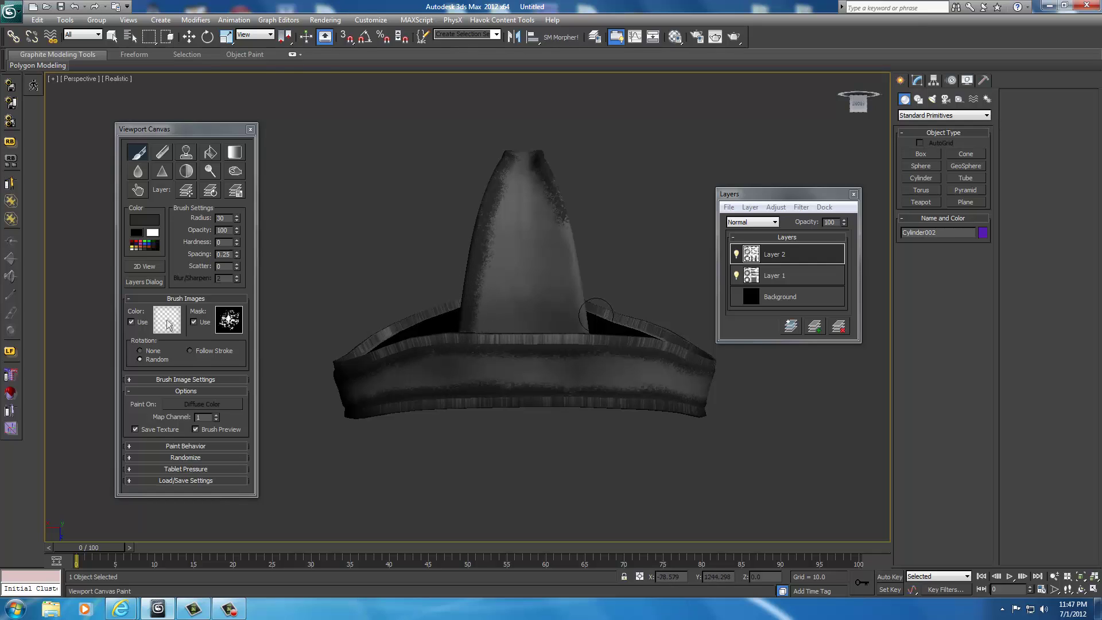
mouse_move(567, 215)
left_mouse_down()
mouse_move(587, 343)
mouse_move(548, 184)
mouse_move(567, 228)
left_mouse_up()
mouse_move(509, 164)
left_mouse_down()
mouse_move(473, 277)
mouse_move(474, 323)
left_mouse_up()
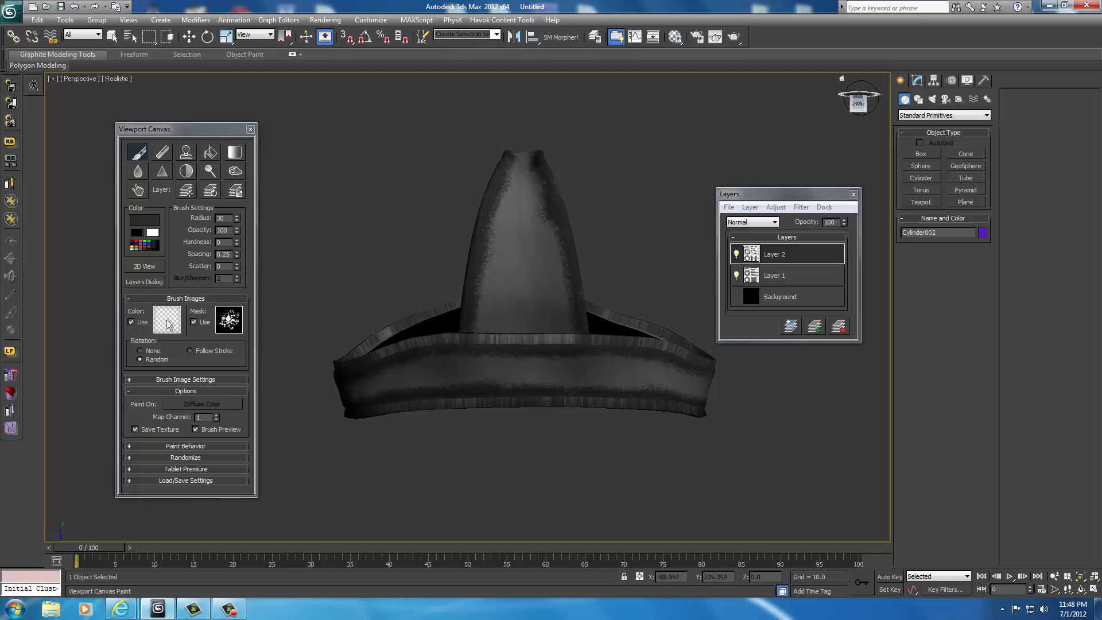
mouse_move(857, 104)
left_mouse_down()
mouse_move(857, 77)
mouse_move(858, 115)
left_mouse_up()
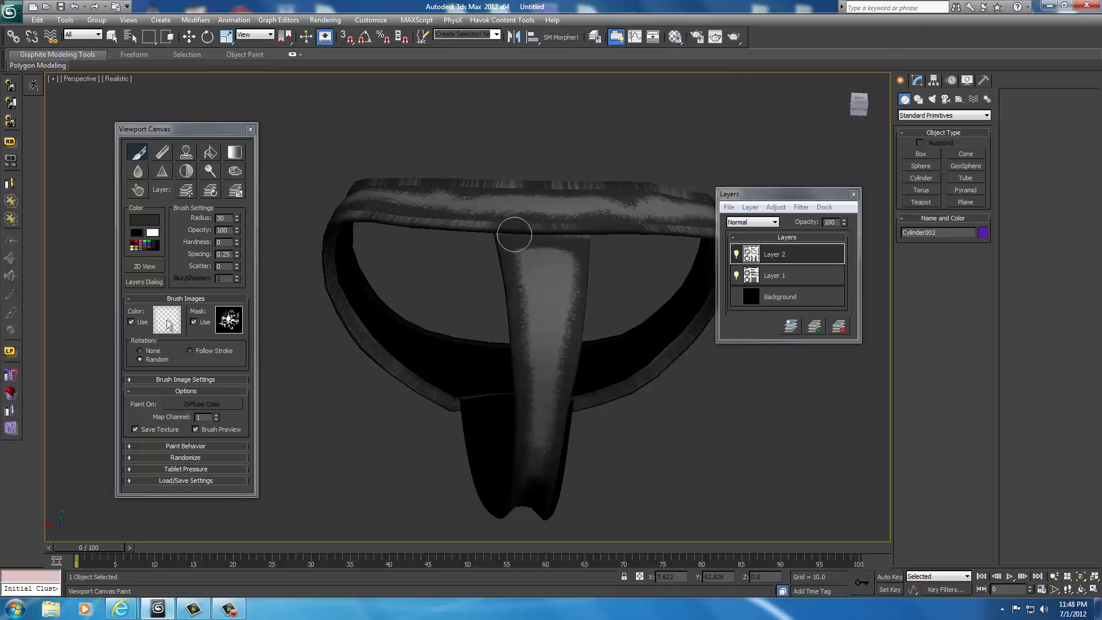